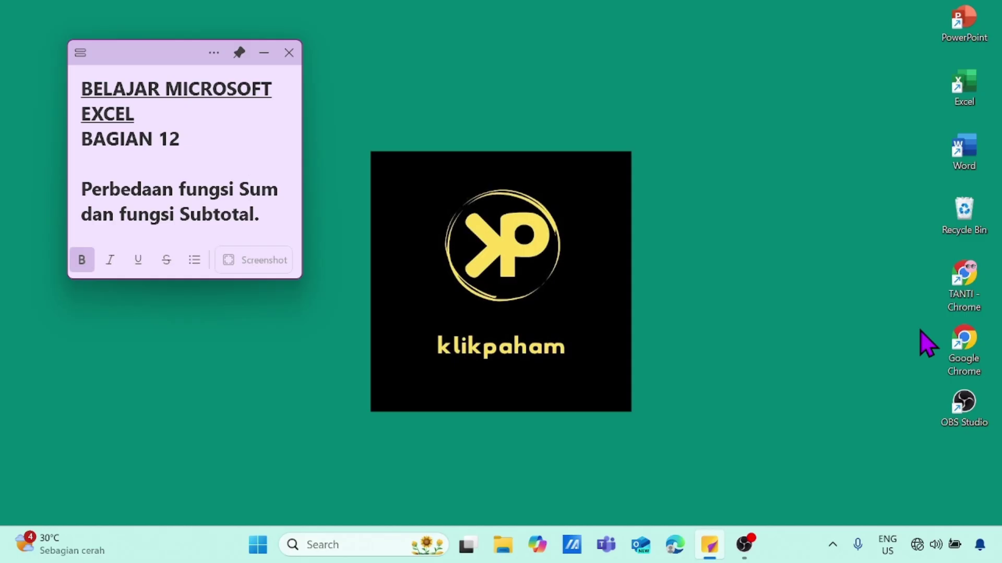
- Open the Latihan 3 workbook in Excel and check the JUMLAH and RATA-RATA formulas of the B. INDONESIA column
click(264, 52)
double_click(964, 73)
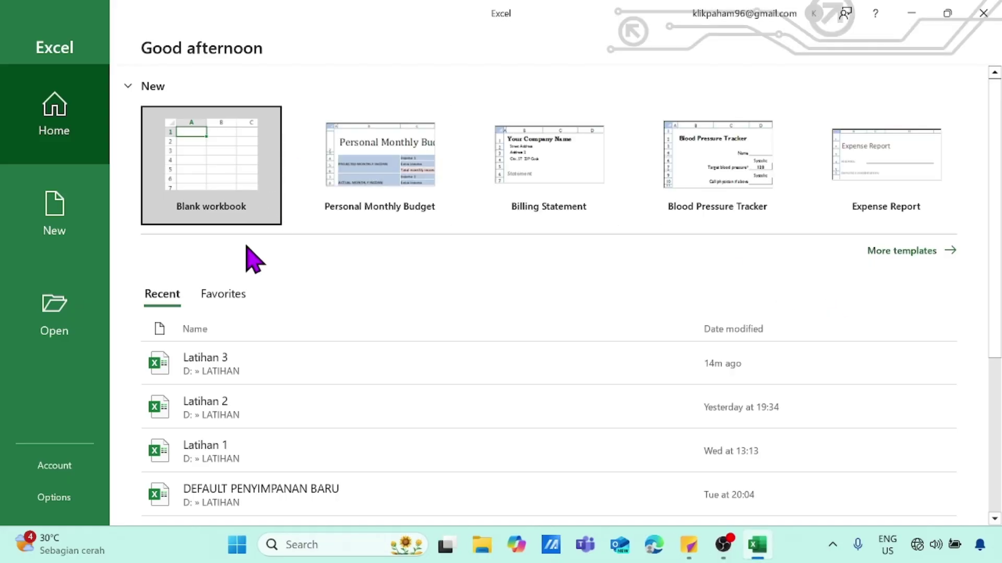
click(221, 360)
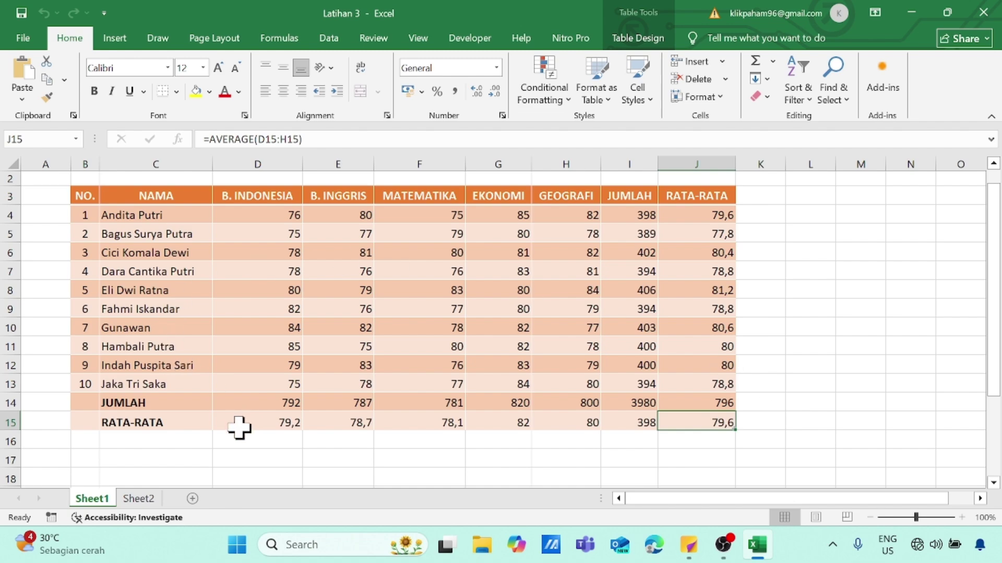
click(261, 403)
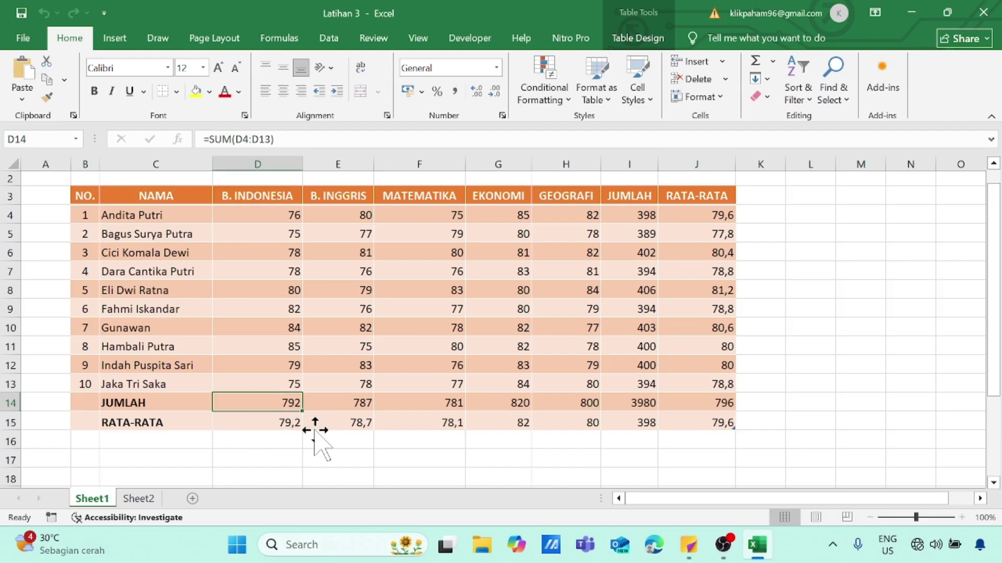
click(269, 420)
click(558, 439)
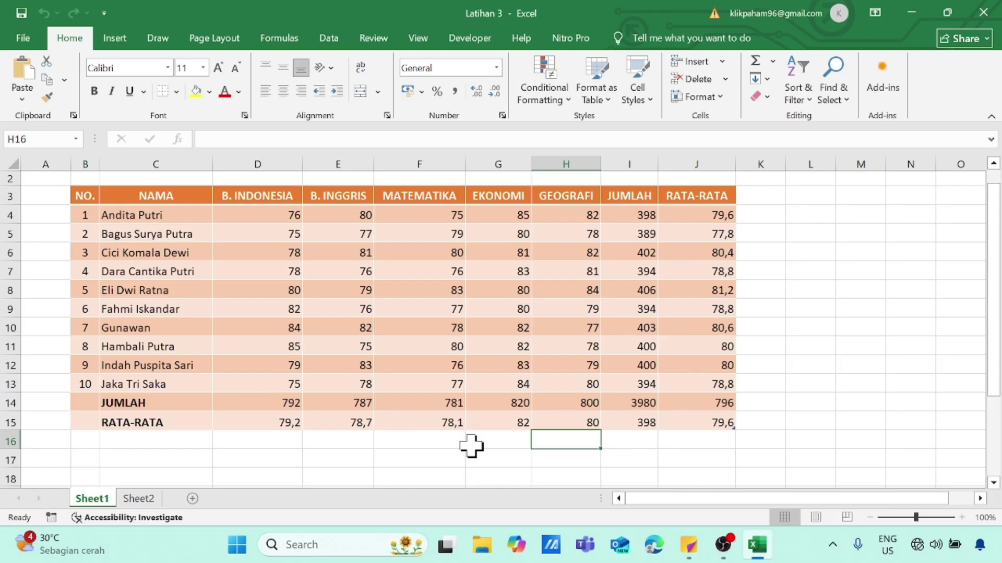
- Add two rows to the end of the table and label them NILAI MAX in C16 and NILAI MIN in C17
click(706, 424)
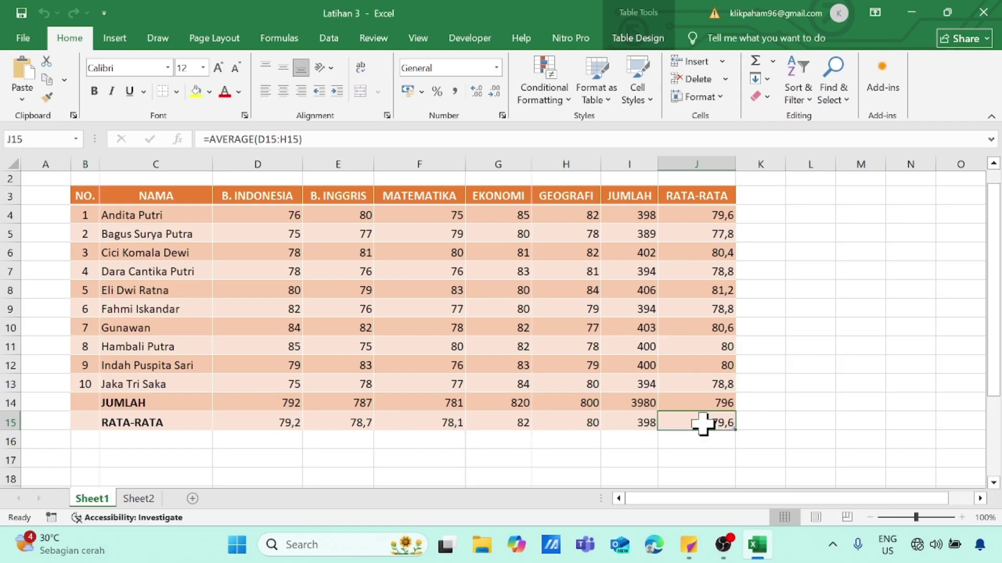
key(Tab)
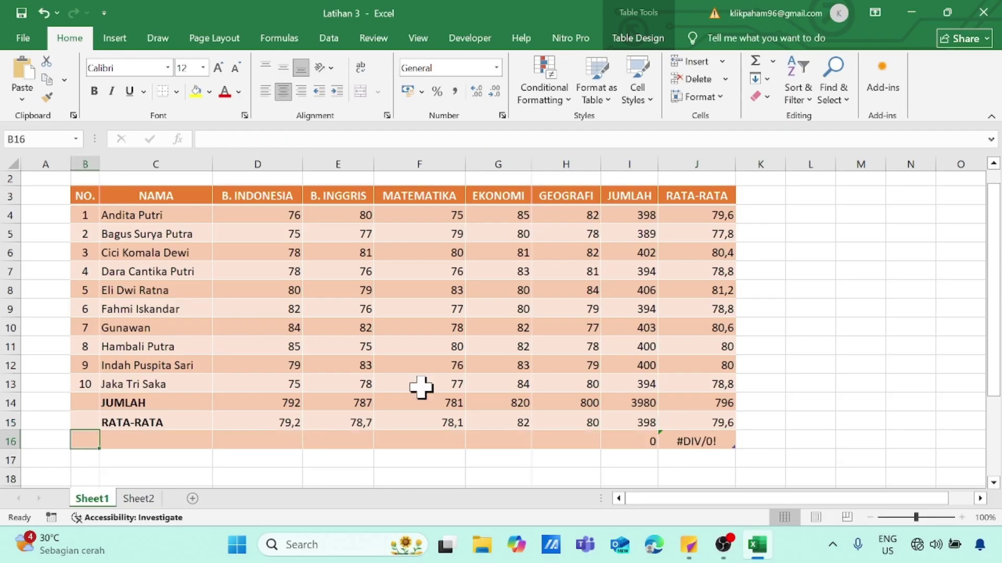
key(Tab)
text(NILAI MA)
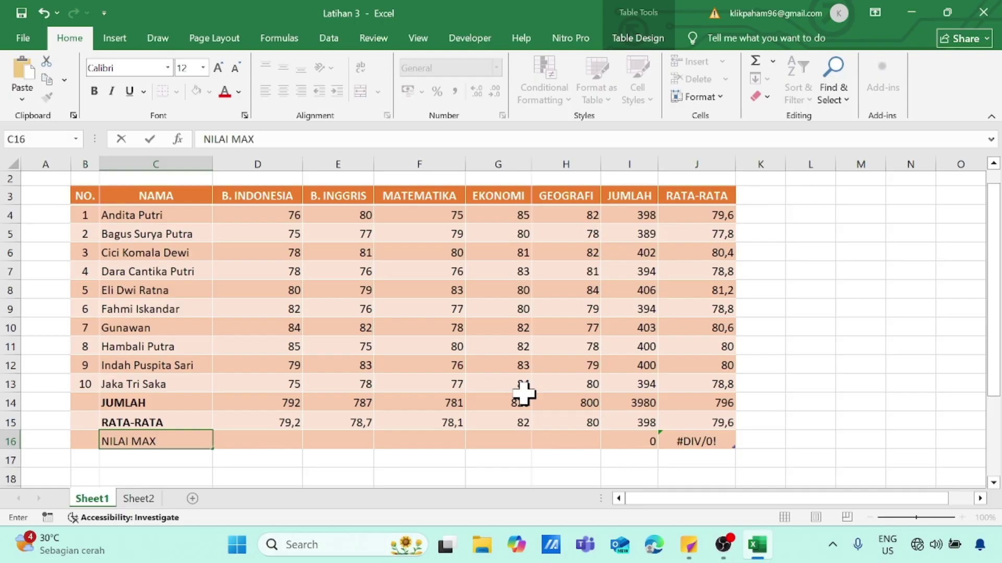
click(718, 443)
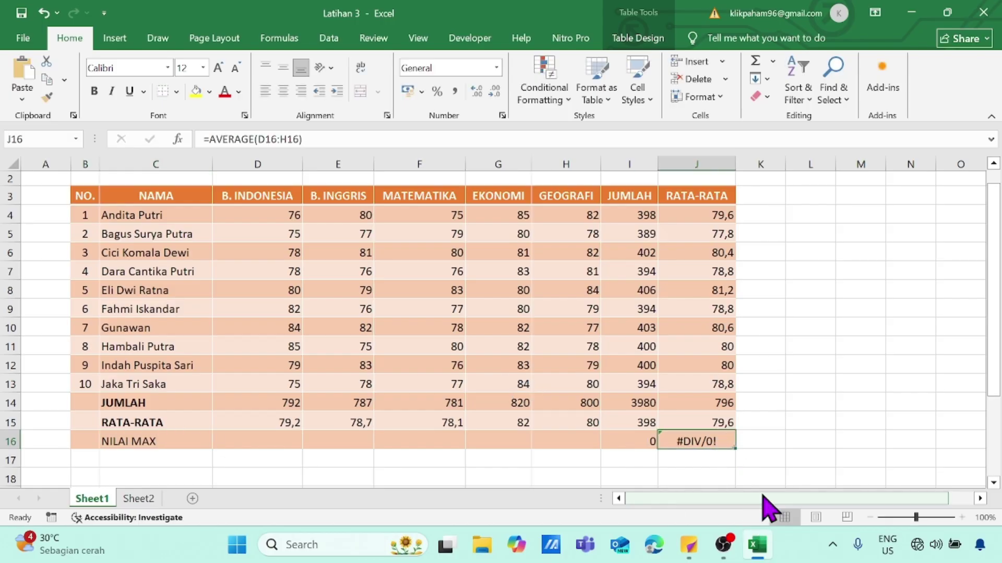
key(Tab)
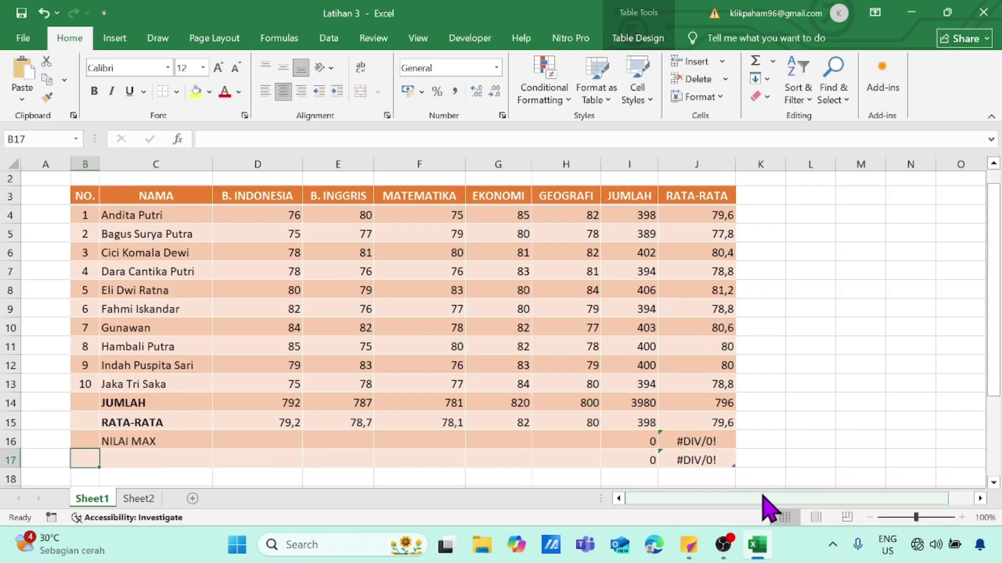
key(Tab)
text(NILAI MIN)
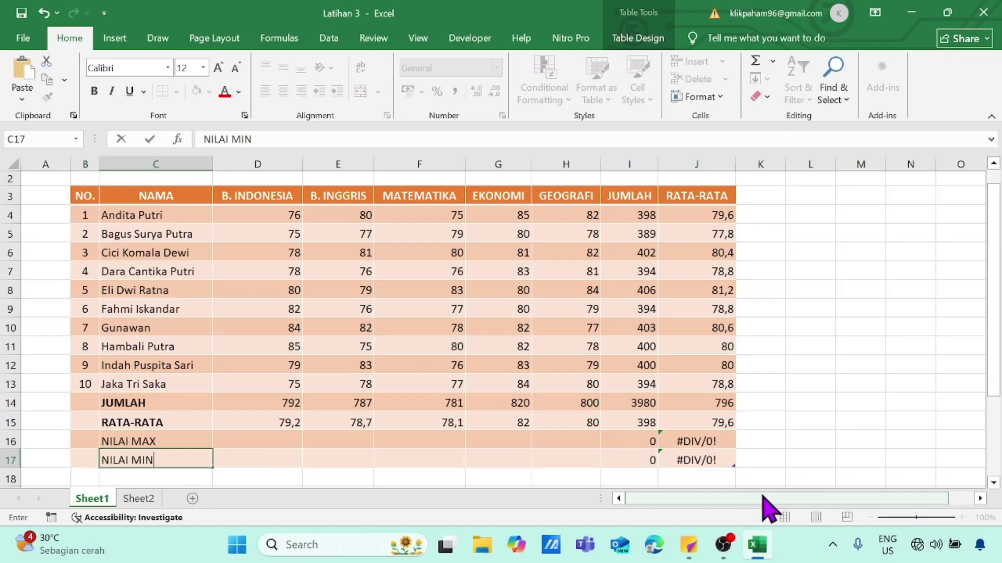
- Append another row below NILAI MIN in the table and label it JUMLAH DATA in C18
click(719, 463)
key(Tab)
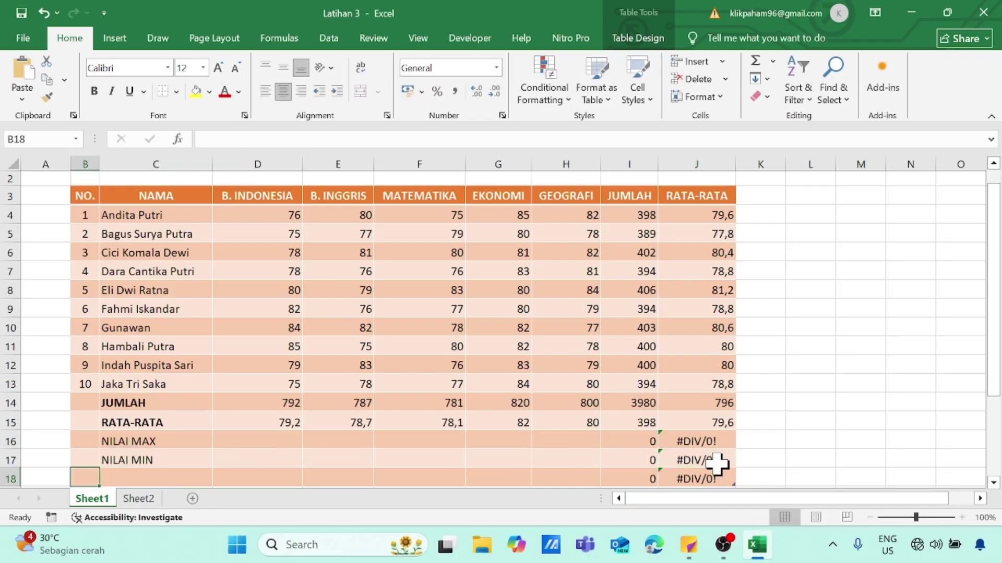
key(Tab)
text(JUMLAH)
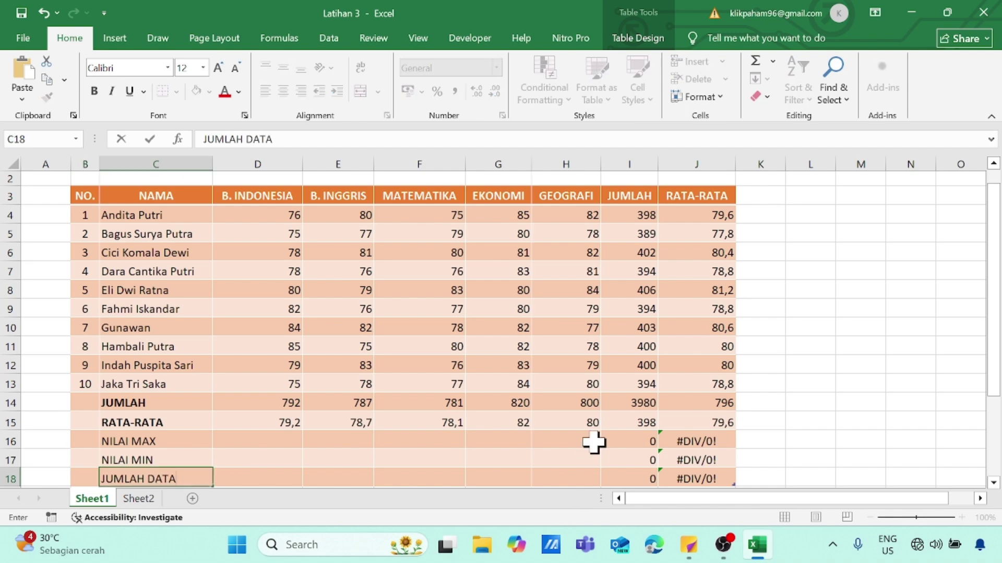
scroll(595, 438, down, 1)
click(457, 458)
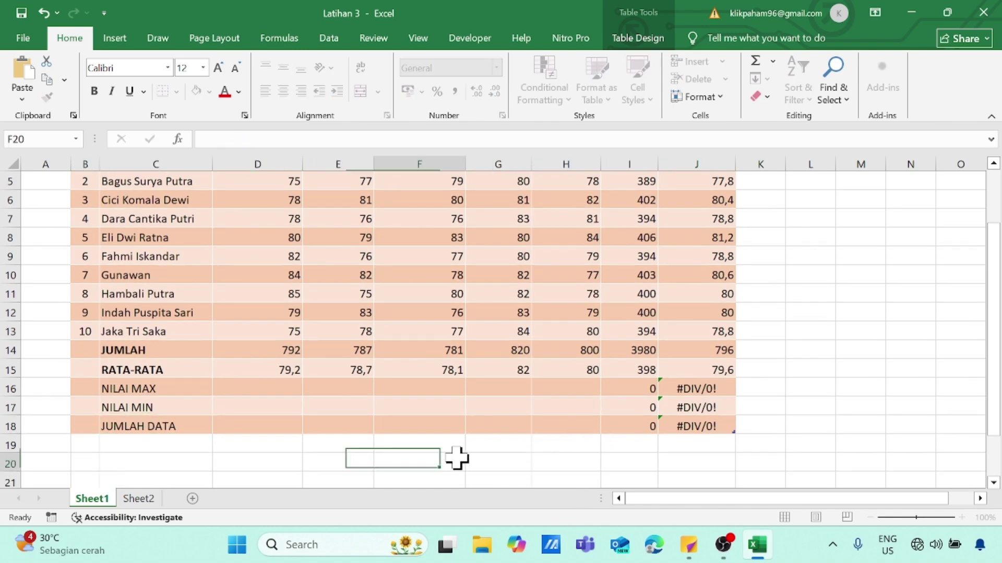
- Remove the bold formatting from the summary rows, cells C14:J18
click(116, 349)
shift+click(718, 429)
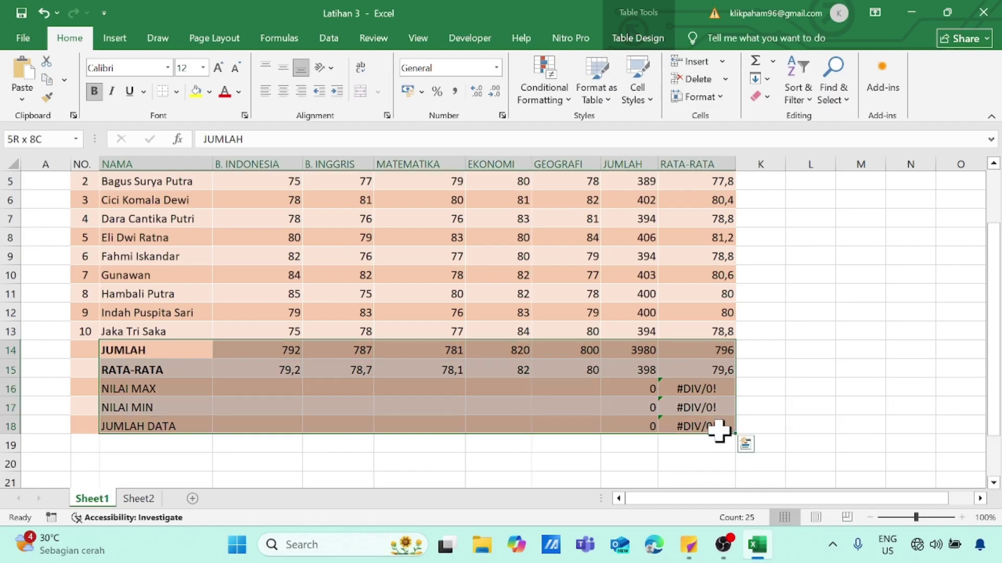
key(ctrl+b)
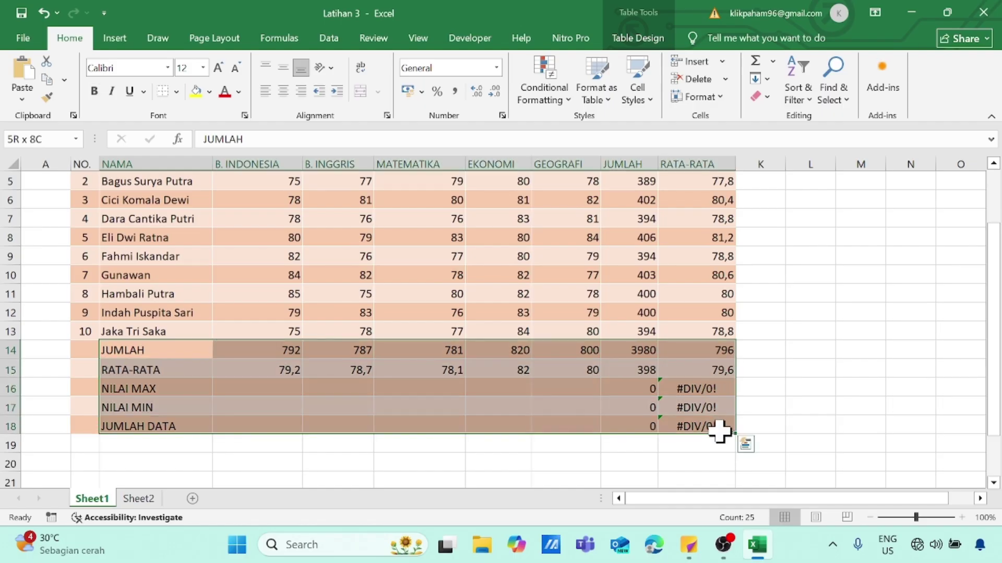
click(780, 407)
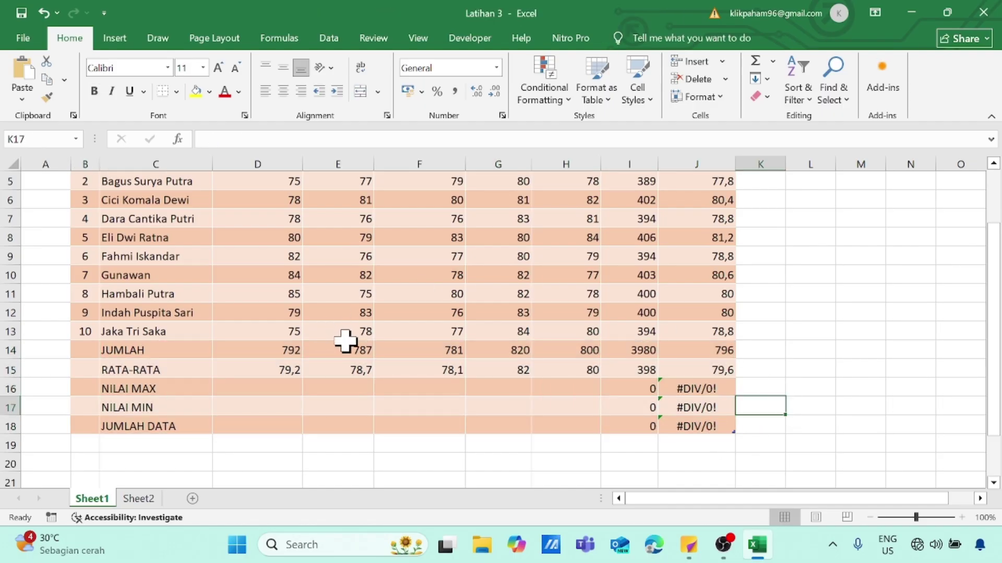
- Enter =MAX(D4:D13) in D16 as the NILAI MAX of the B. INDONESIA column
click(283, 387)
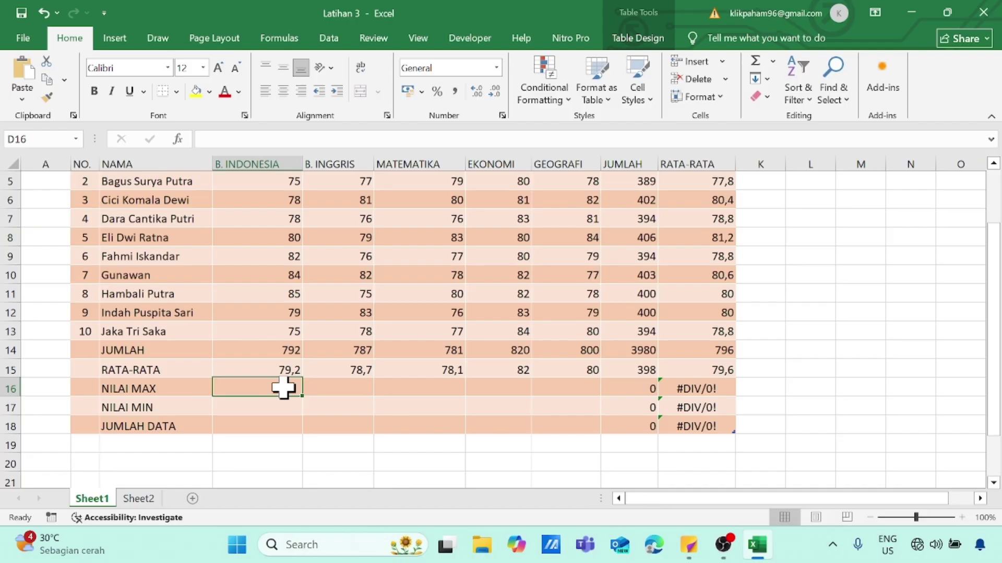
text(=Ma)
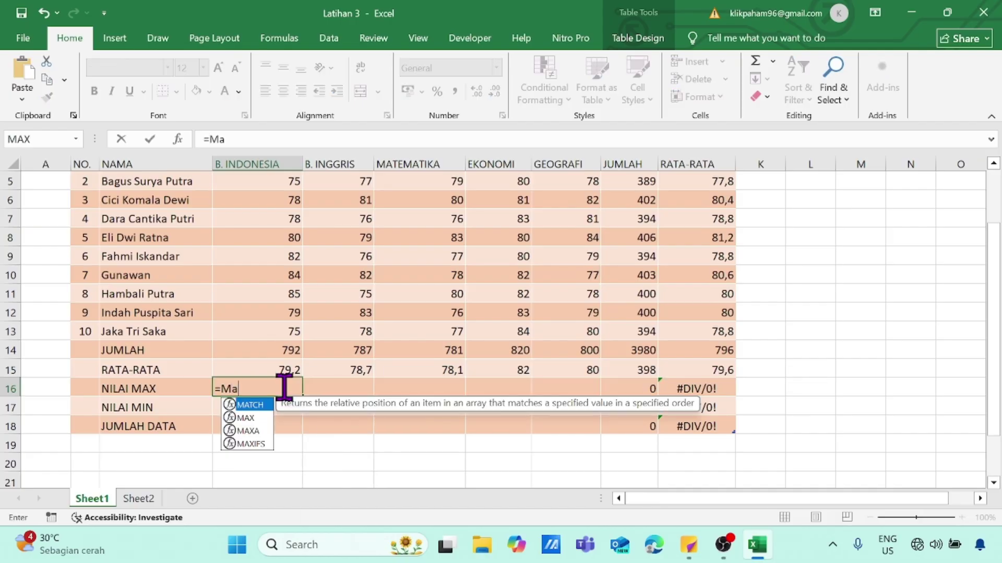
text(x()
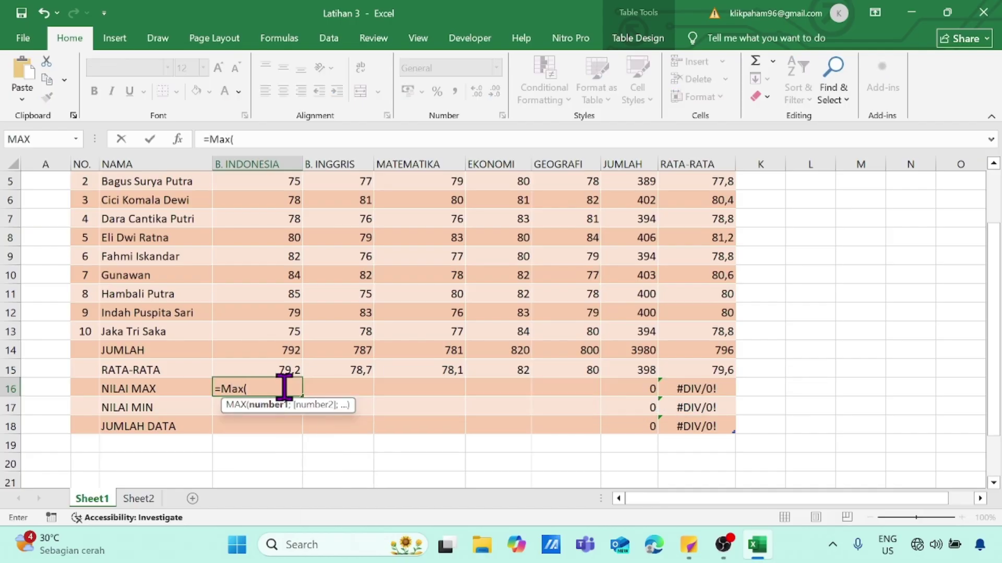
scroll(284, 388, up, 2)
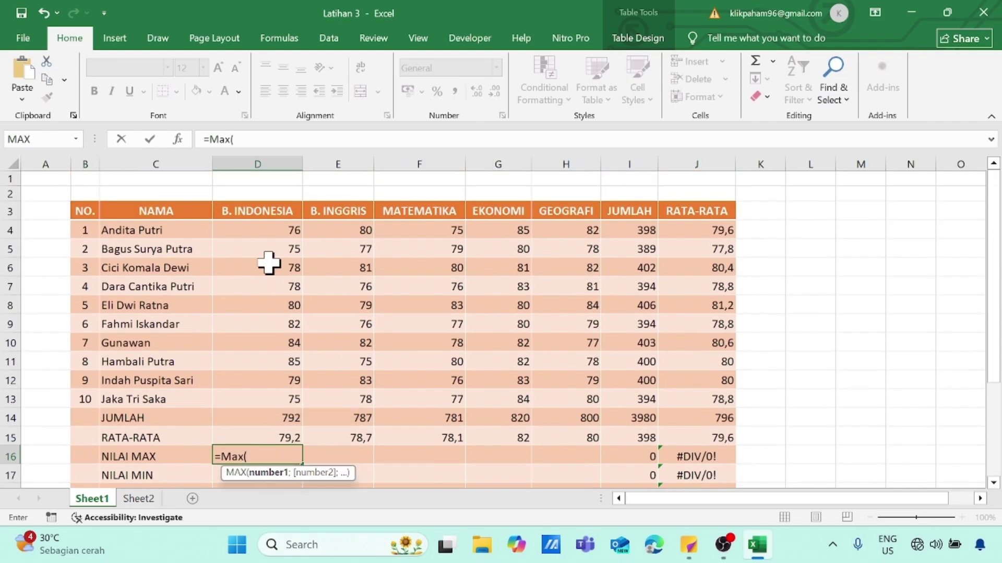
click(262, 228)
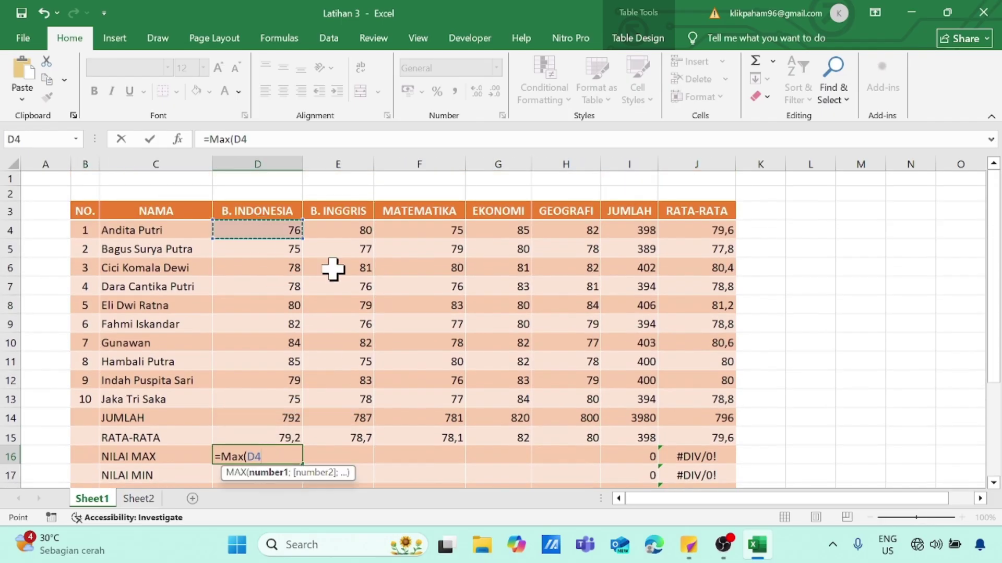
scroll(332, 292, down, 1)
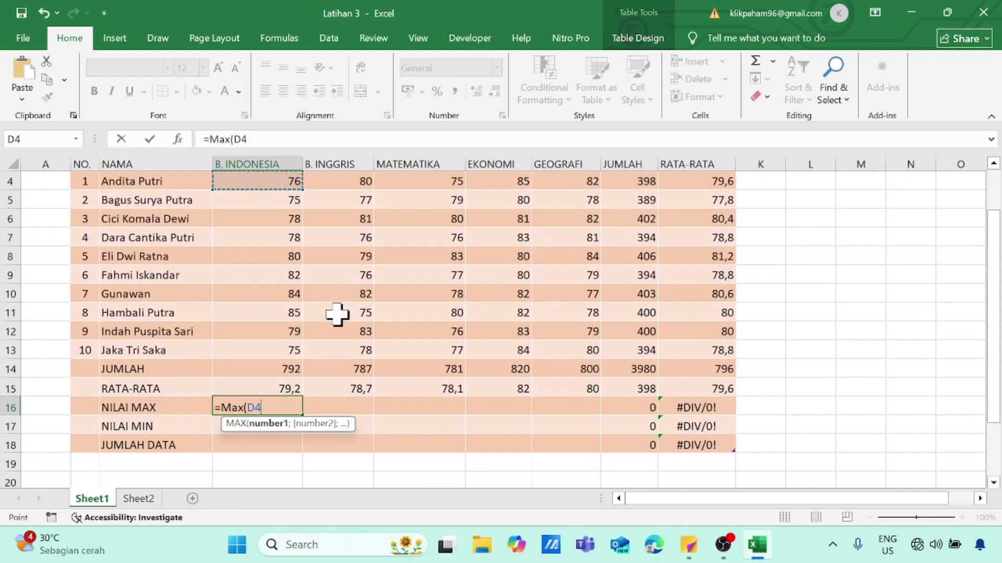
shift+click(282, 351)
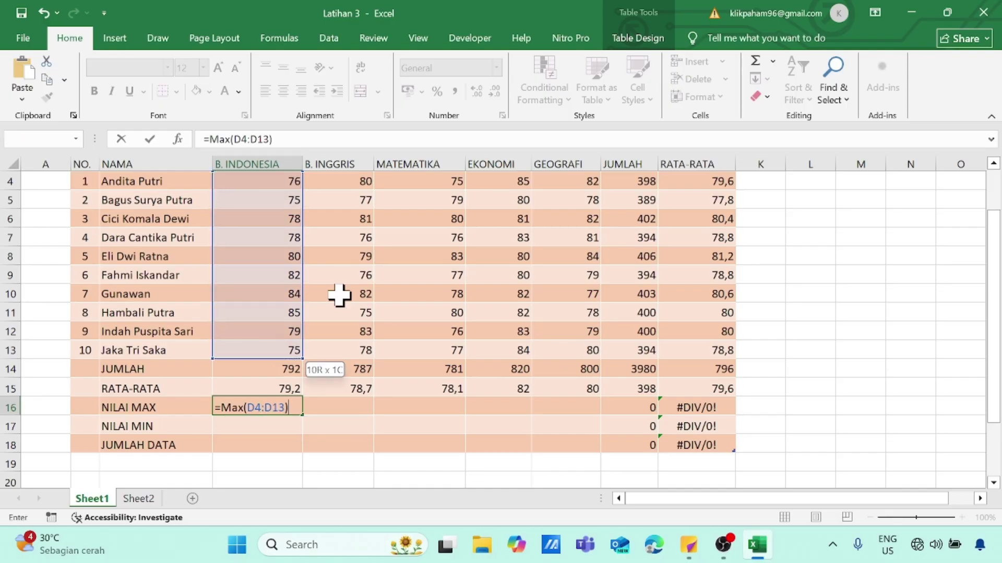
key(Return)
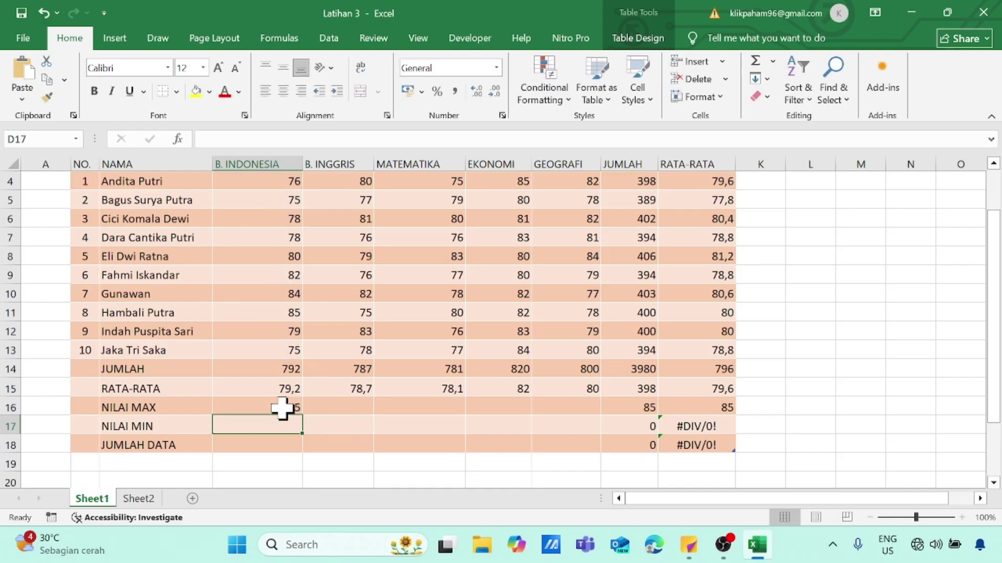
- Copy the MAX formula from D16 to the other subjects in E16:H16
click(282, 408)
key(ctrl+c)
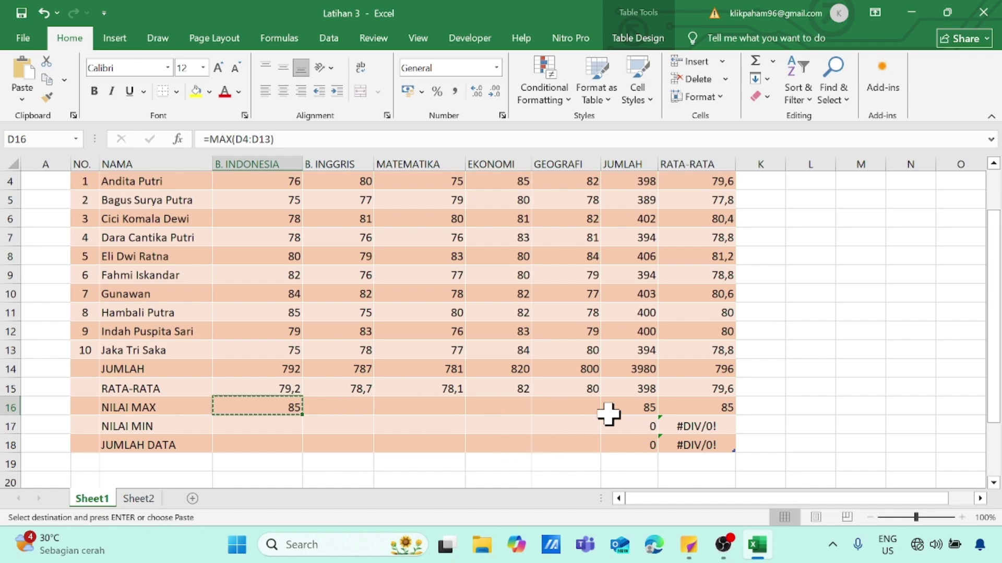
click(351, 406)
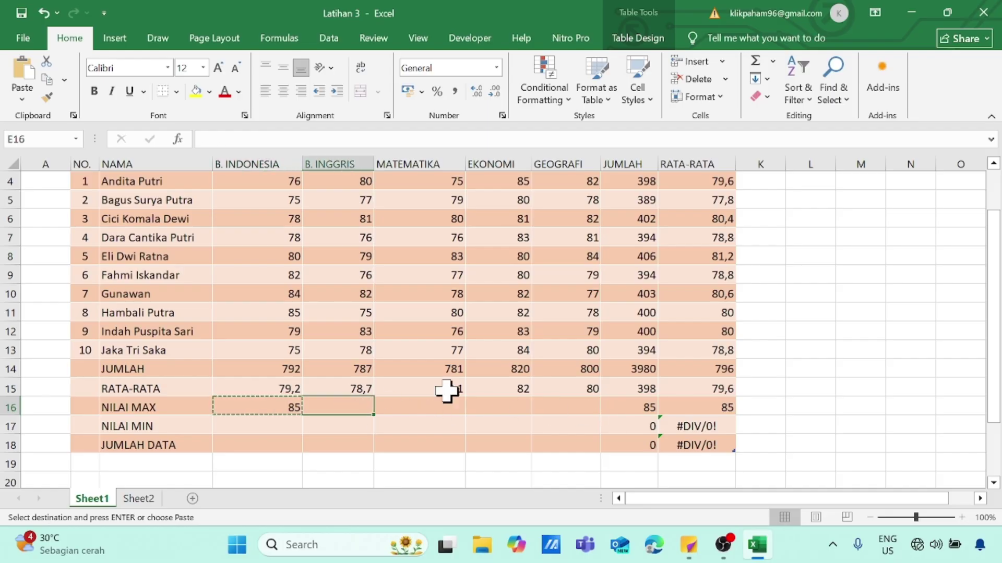
shift+click(590, 408)
key(ctrl+v)
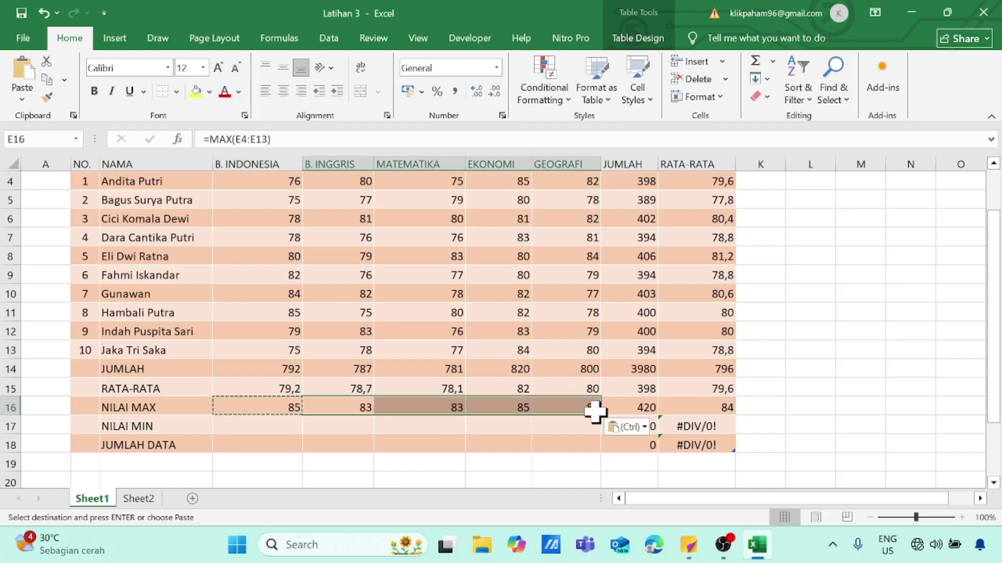
- Enter =MIN(D4:D13) in D17 as the NILAI MIN of the B. INDONESIA column
click(281, 426)
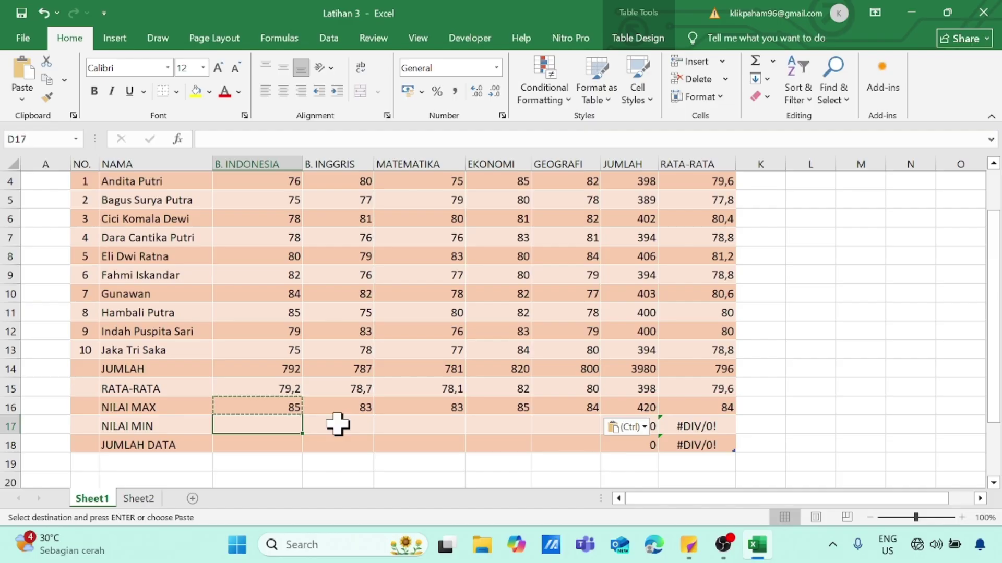
text(=)
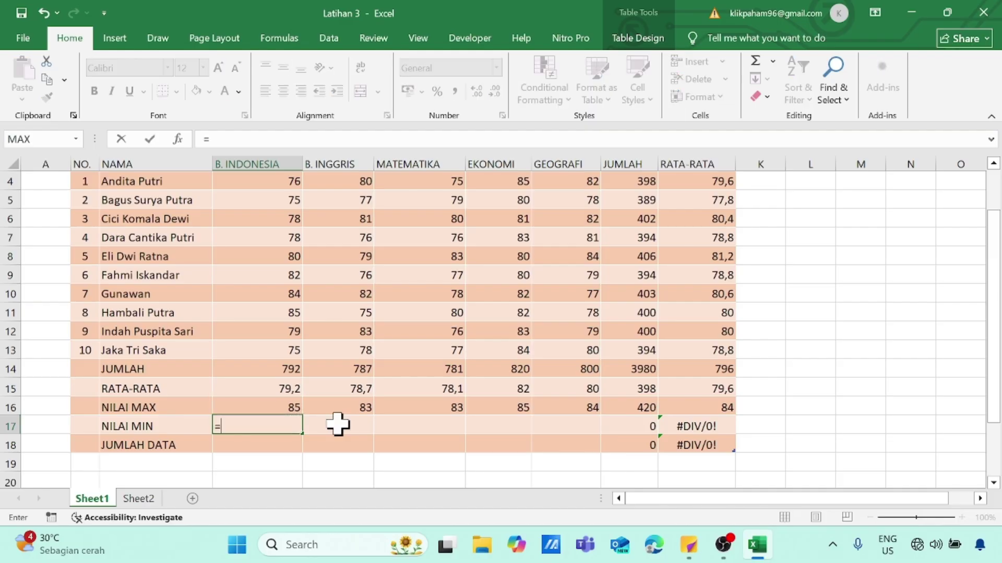
text(Min)
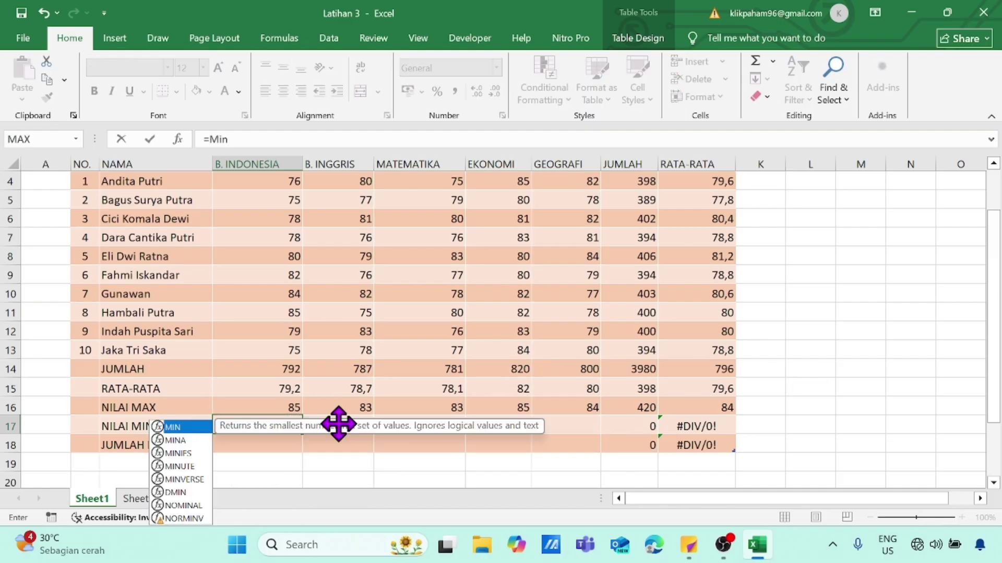
text(()
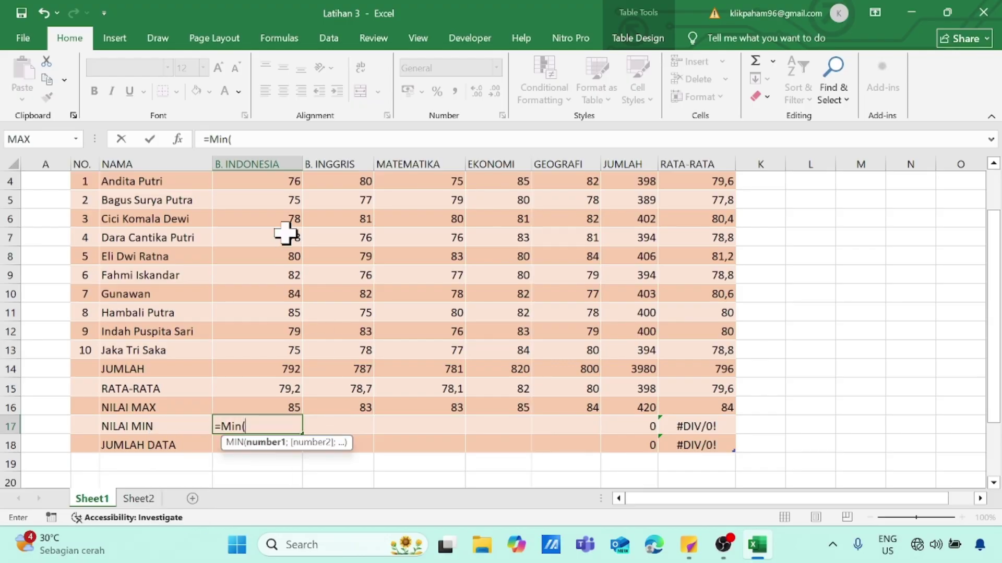
drag(287, 181, 299, 350)
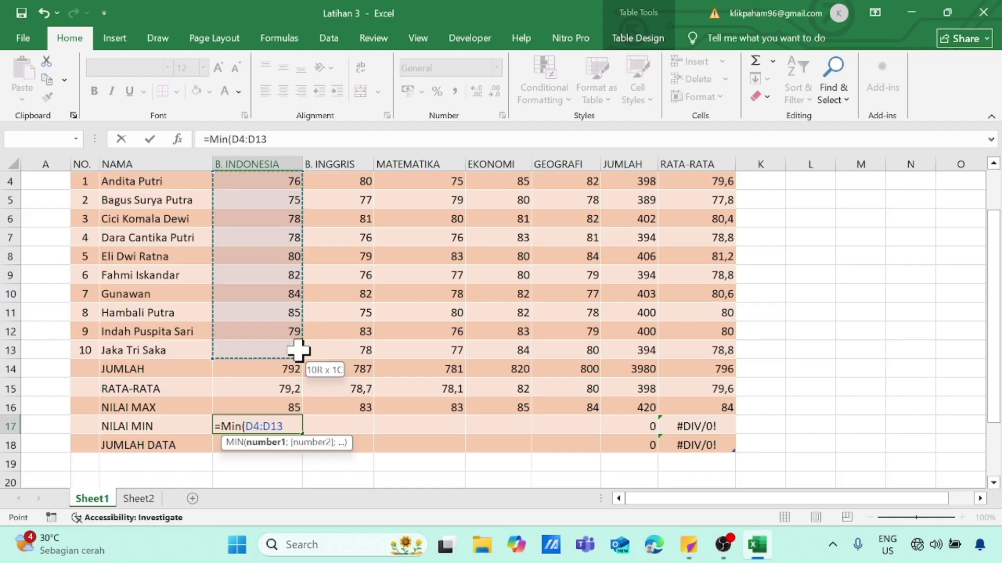
text())
key(Return)
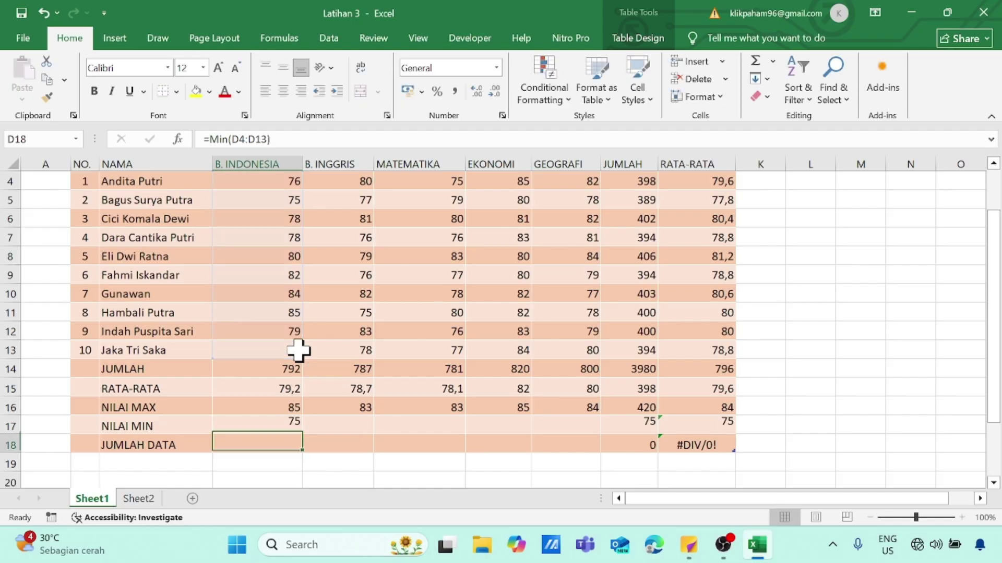
- Copy the MIN formula from D17 to the other subjects in E17:H17
click(275, 426)
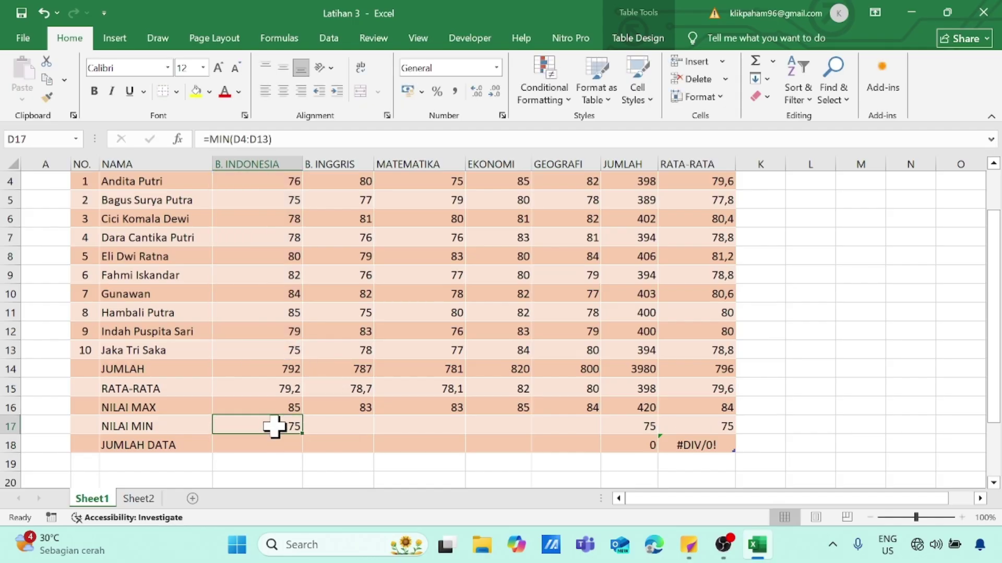
key(ctrl+c)
click(344, 424)
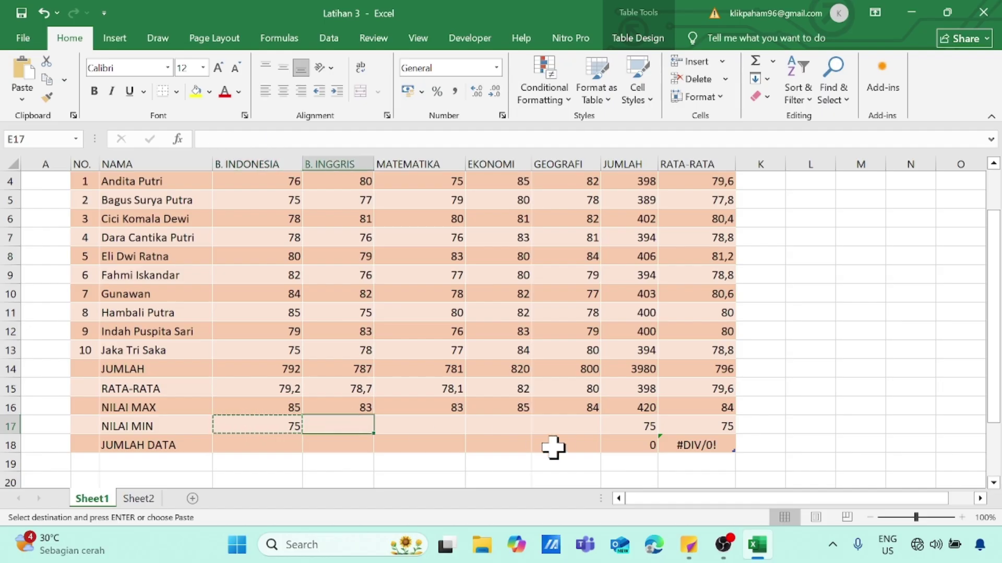
shift+click(583, 428)
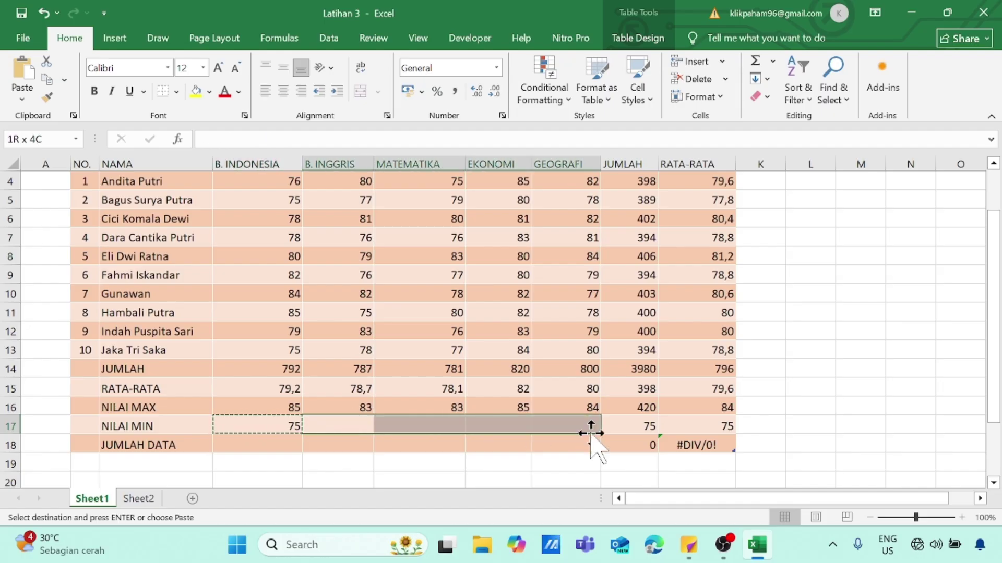
key(ctrl+v)
key(Escape)
- Enter =COUNT(D4:D13) in D18 as the JUMLAH DATA of the B. INDONESIA column
click(295, 447)
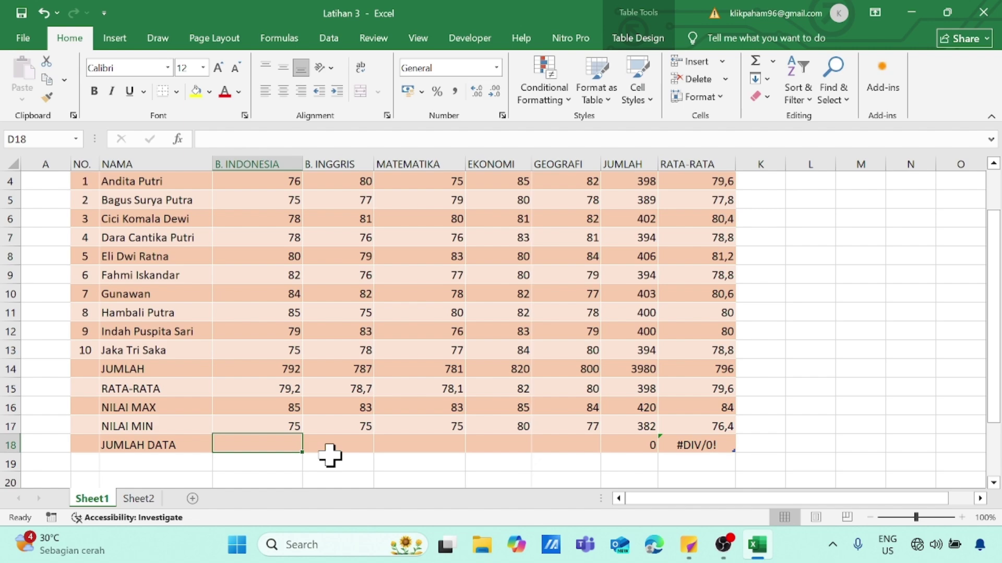
text(=)
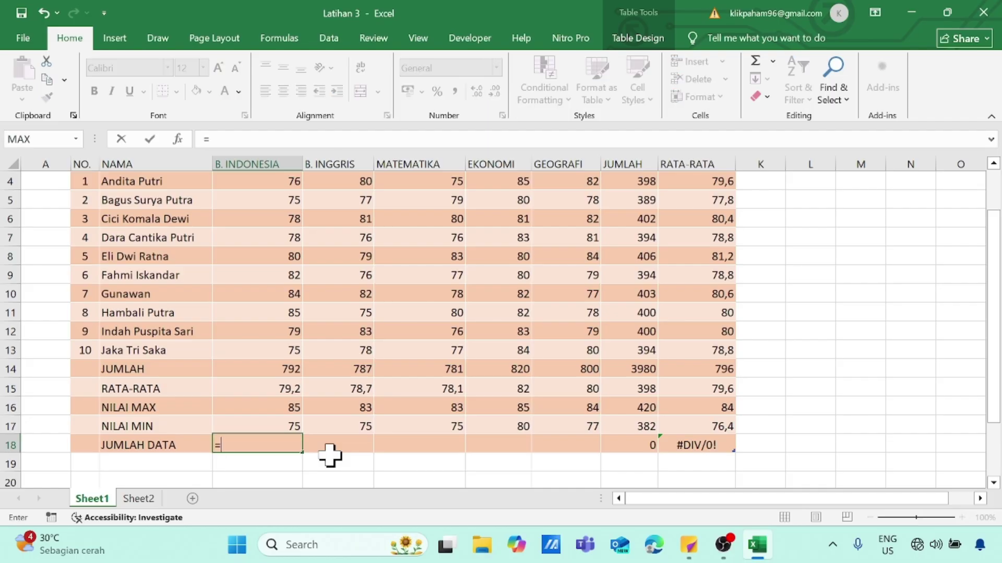
text(C)
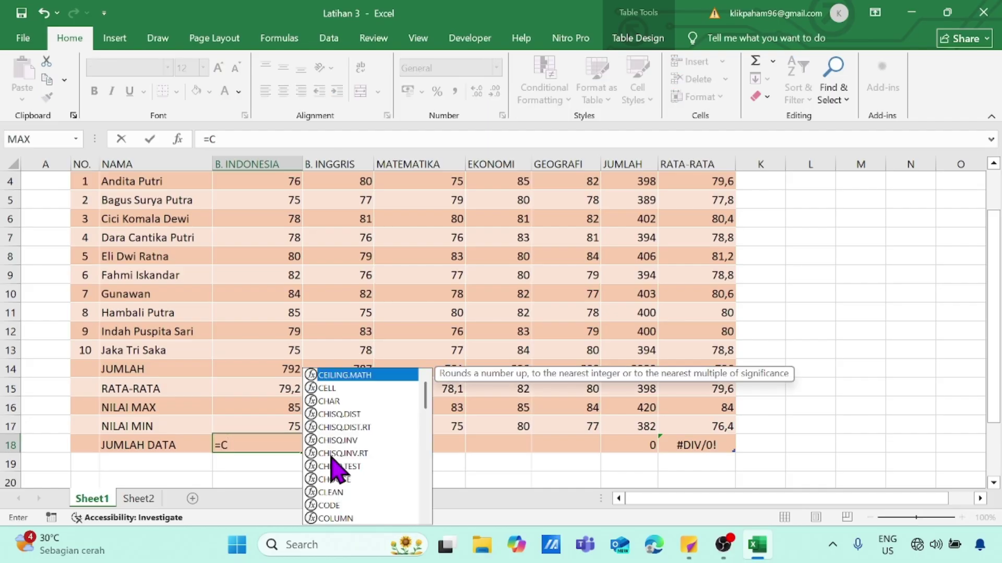
text(ount)
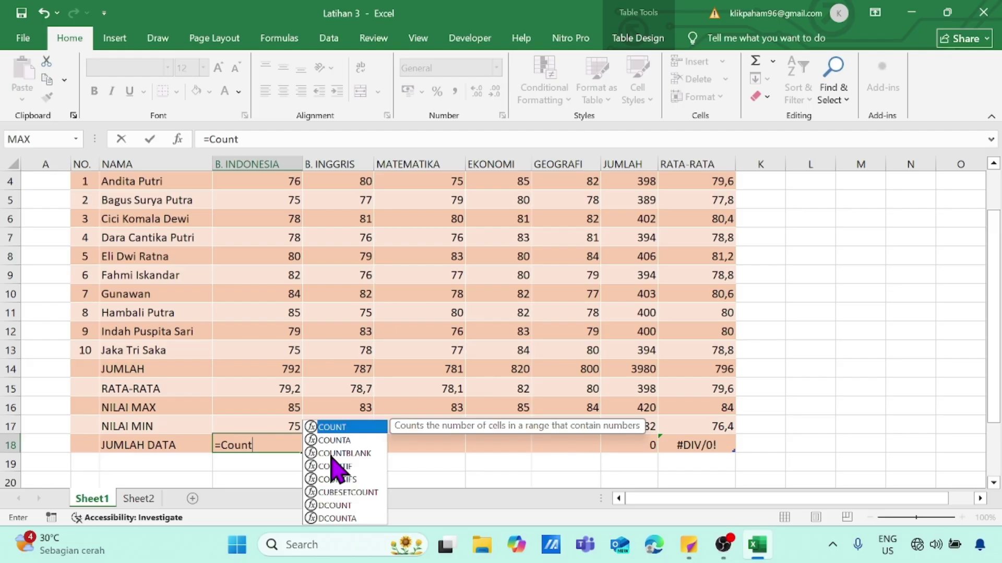
text(()
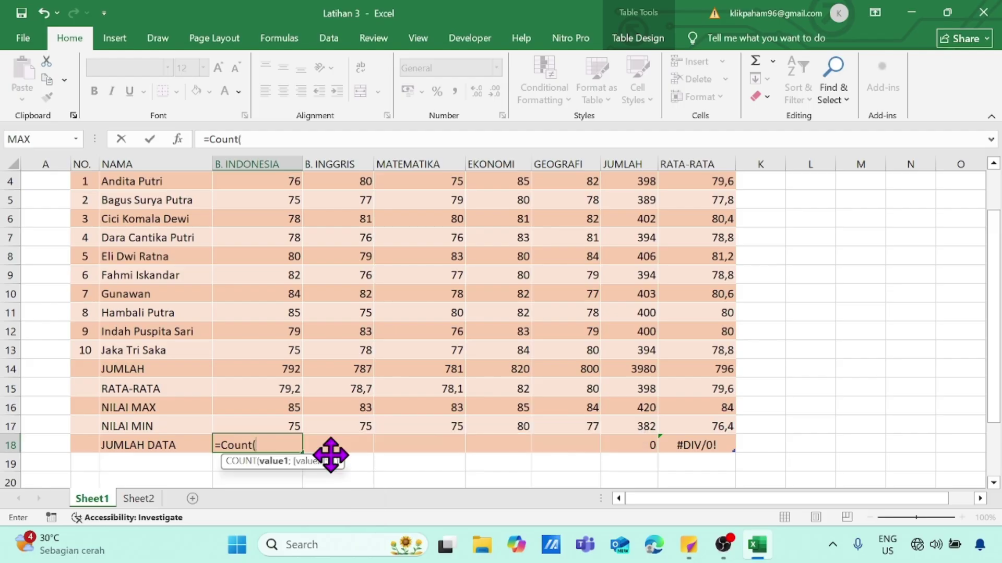
click(276, 181)
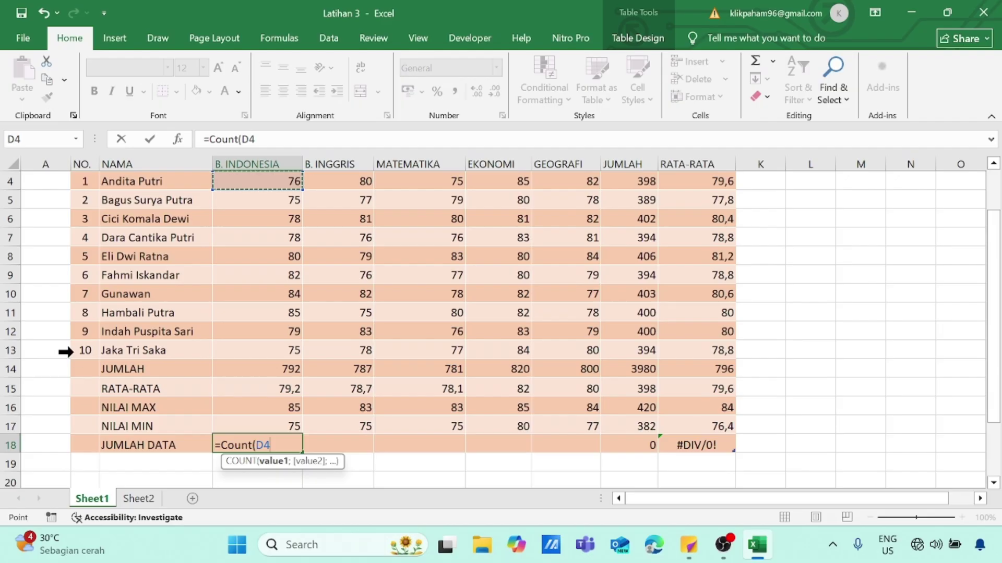
shift+click(279, 354)
text())
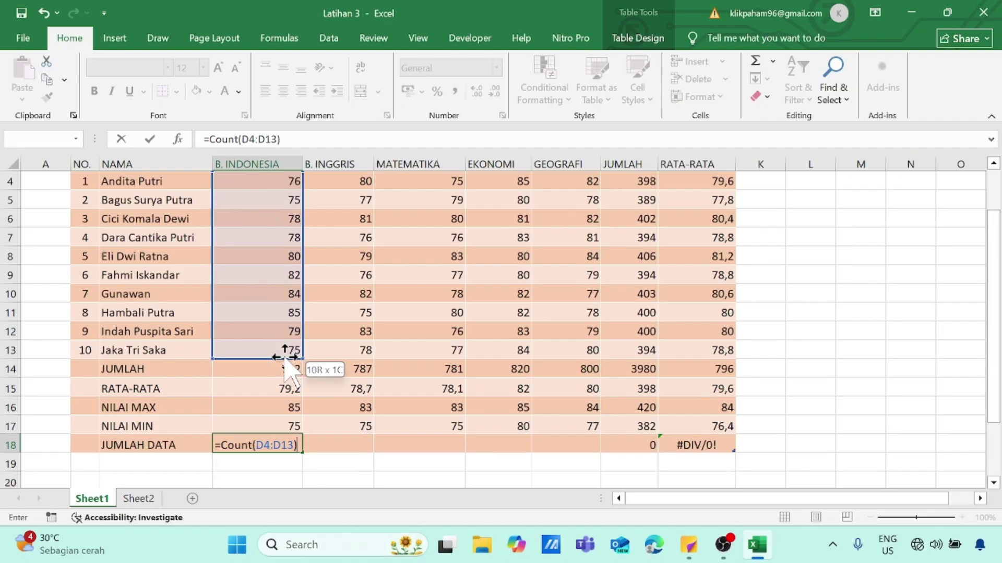
key(Return)
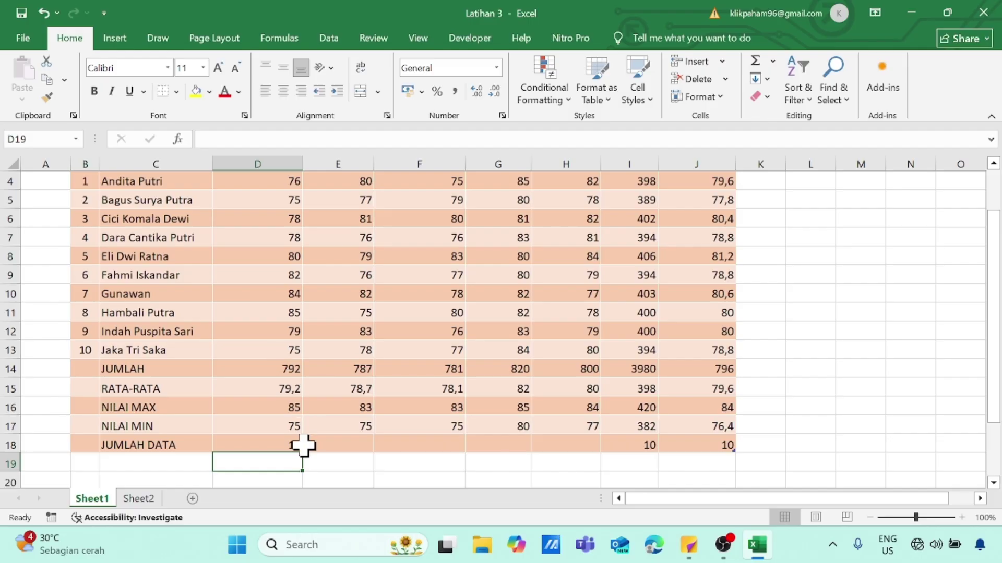
- Copy the COUNT formula from D18 to the other subjects in E18:H18
click(289, 446)
key(ctrl+c)
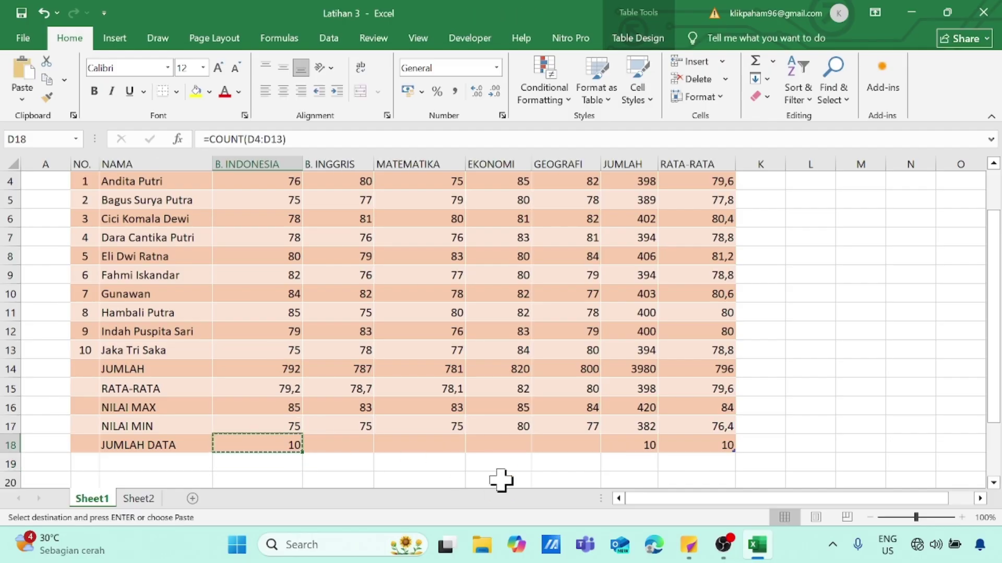
click(358, 441)
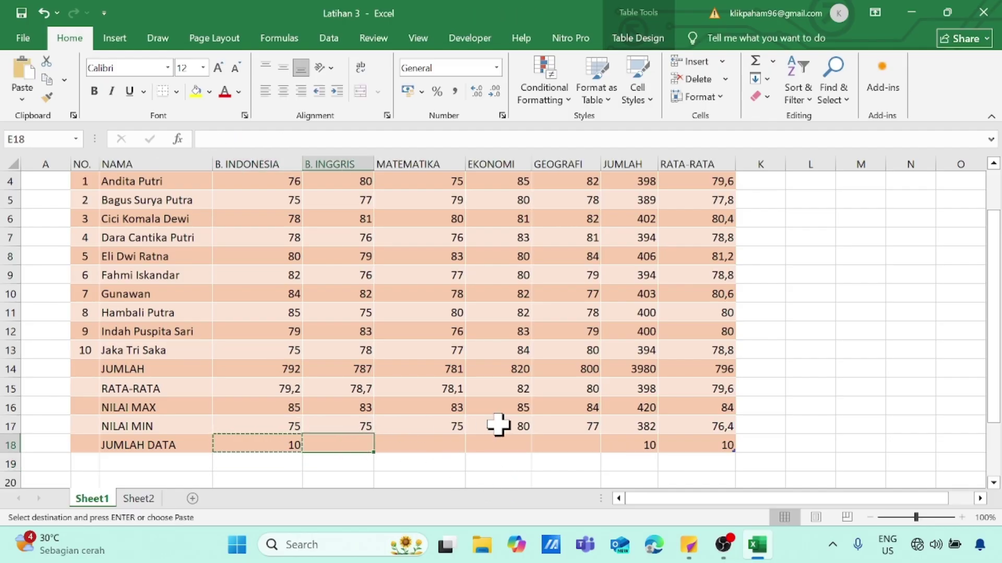
shift+click(586, 443)
key(ctrl+v)
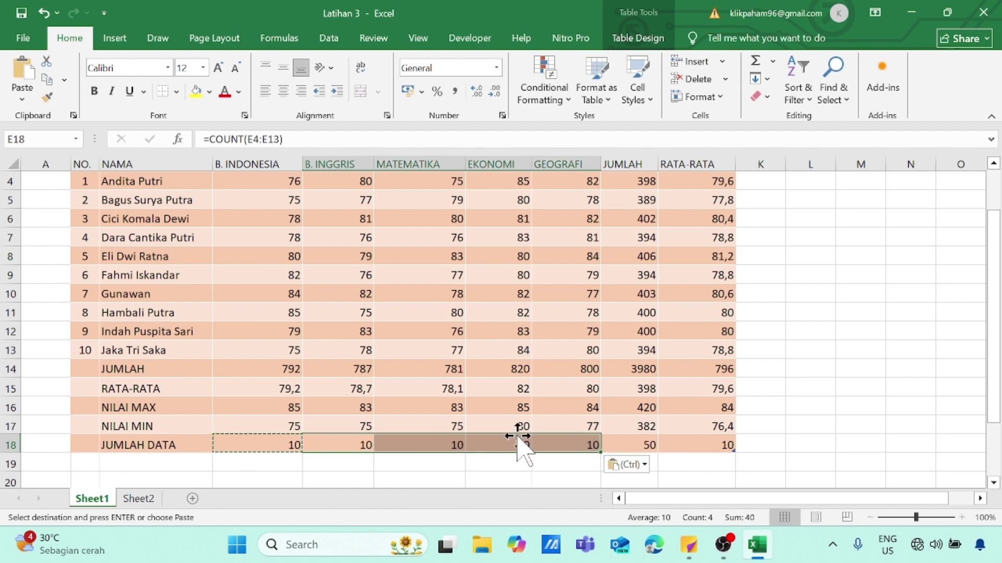
- Make the summary rows, cells C14:J18, bold
click(105, 369)
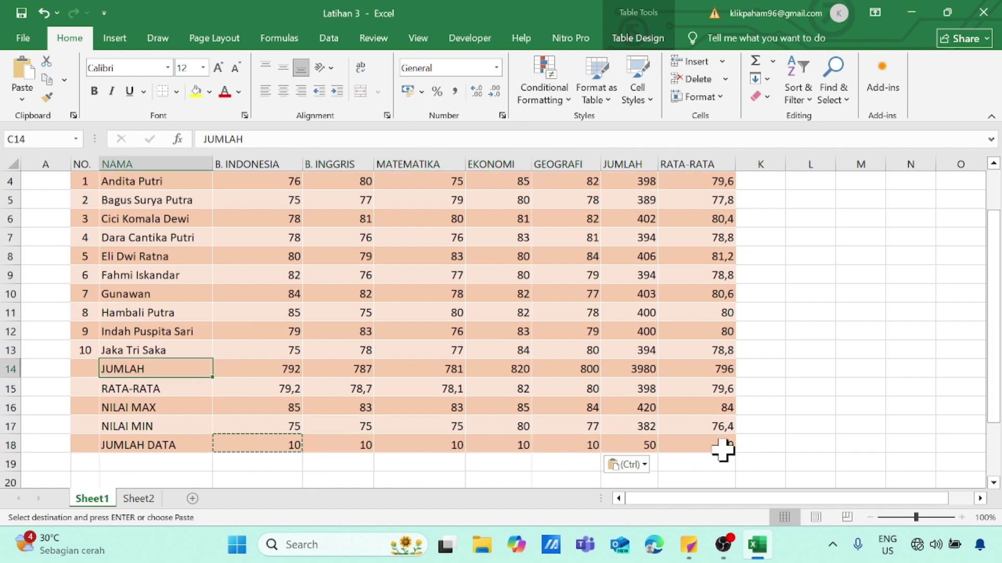
shift+click(722, 447)
key(ctrl+b)
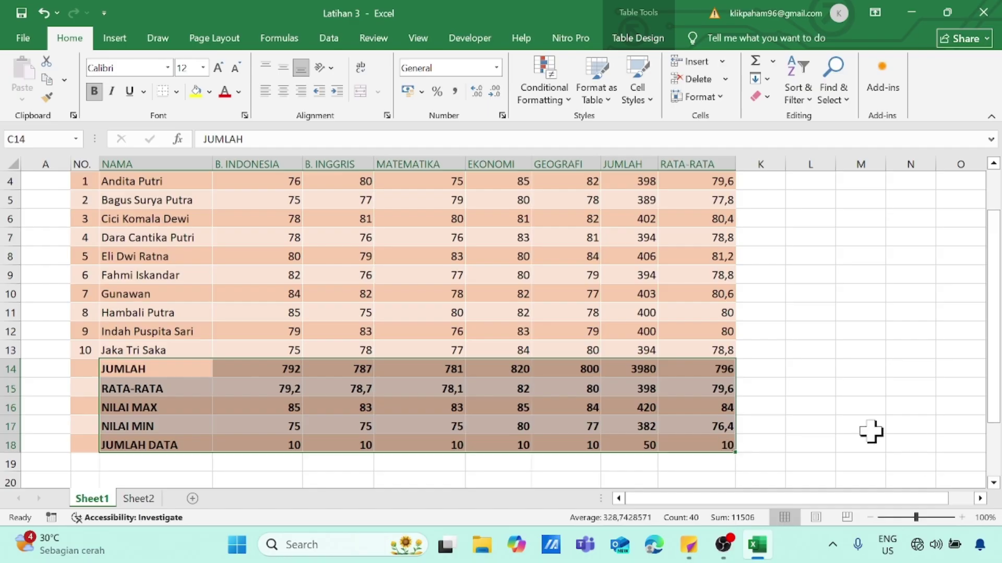
click(853, 422)
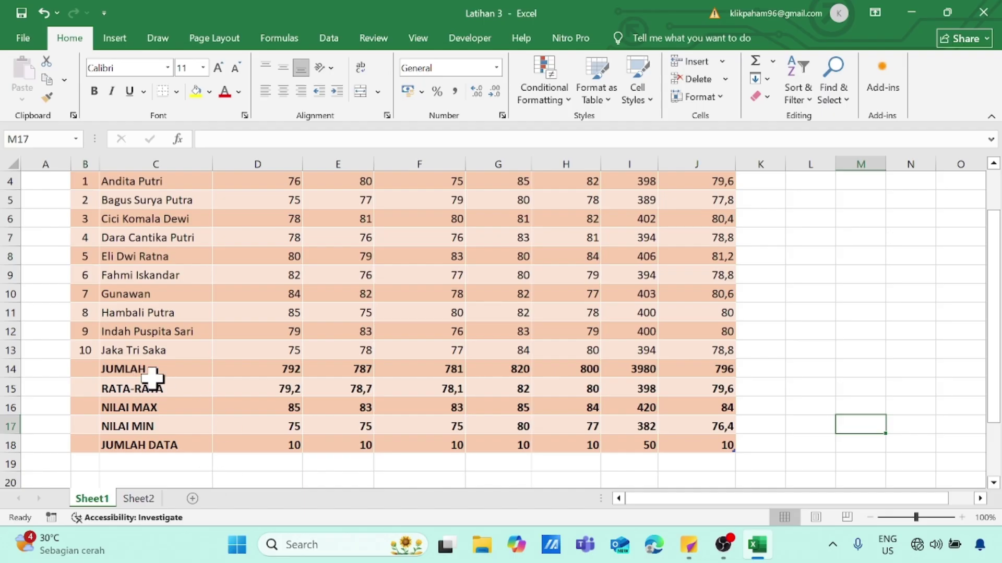
- Copy the summary block C14:H18 and paste it as values only below the table, starting at C21
click(134, 370)
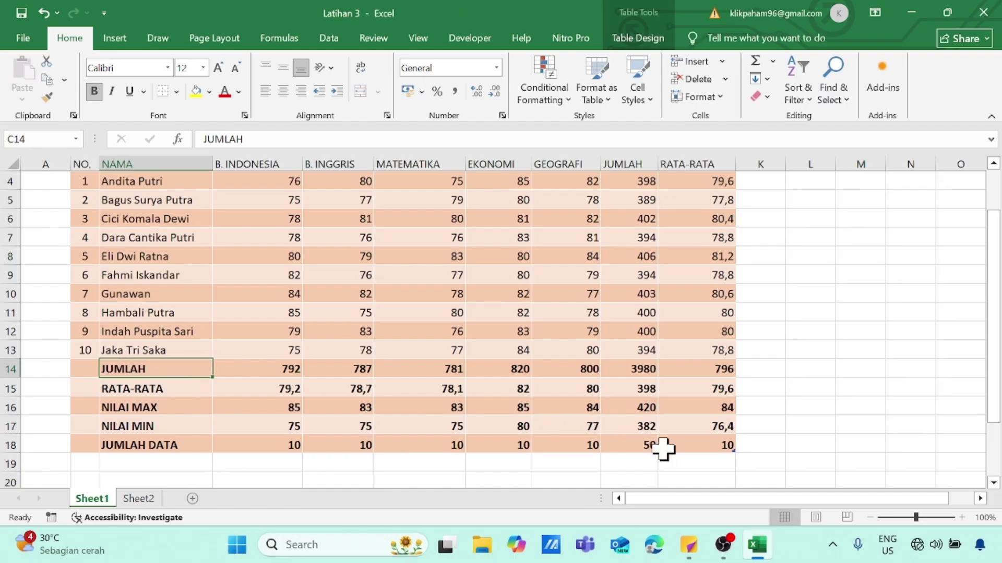
shift+click(588, 443)
key(ctrl+c)
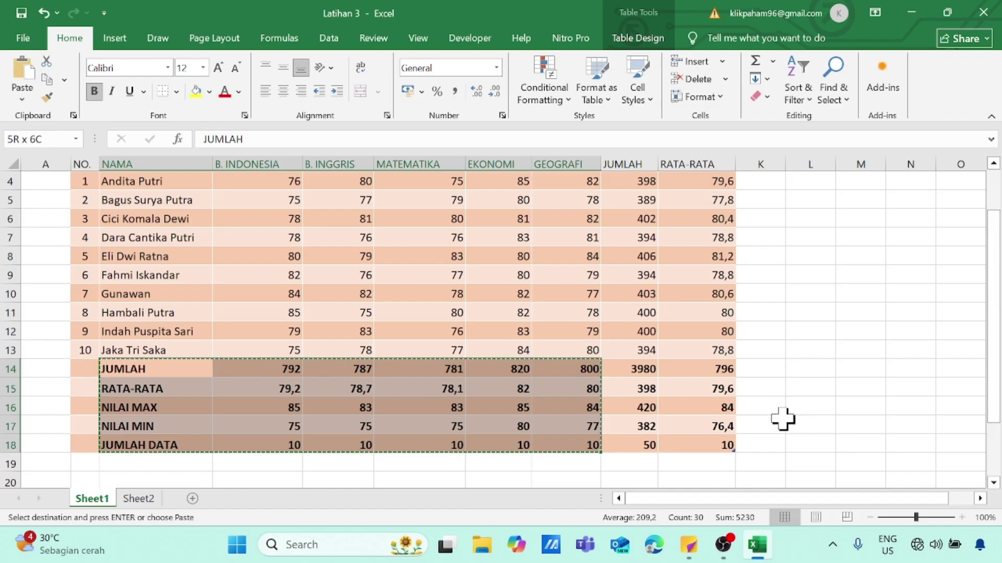
scroll(615, 425, down, 2)
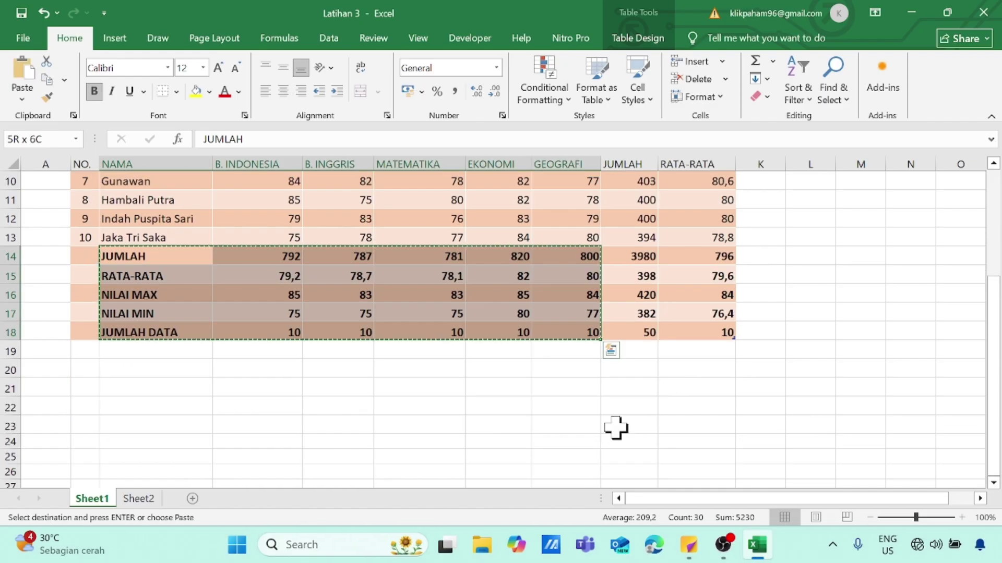
click(111, 386)
right_click(113, 387)
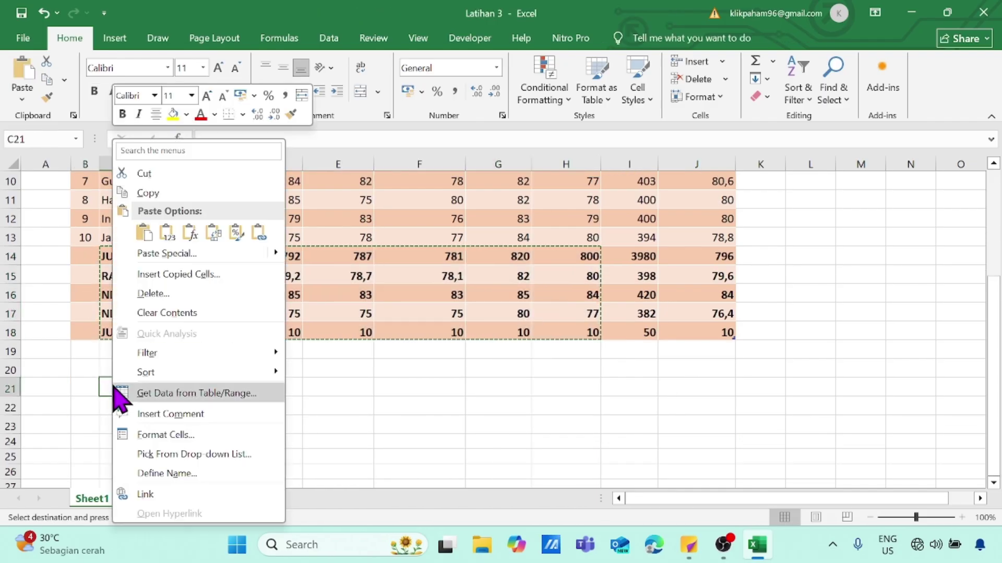
click(167, 233)
click(704, 431)
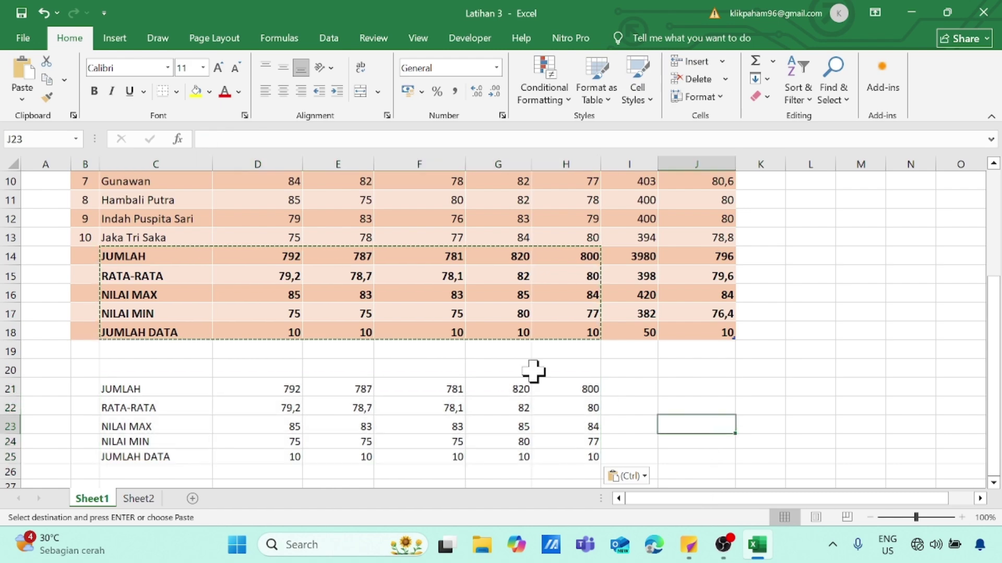
- Clear the subject formulas from the summary rows, cells D14:H18
click(266, 255)
drag(267, 256, 586, 335)
key(Delete)
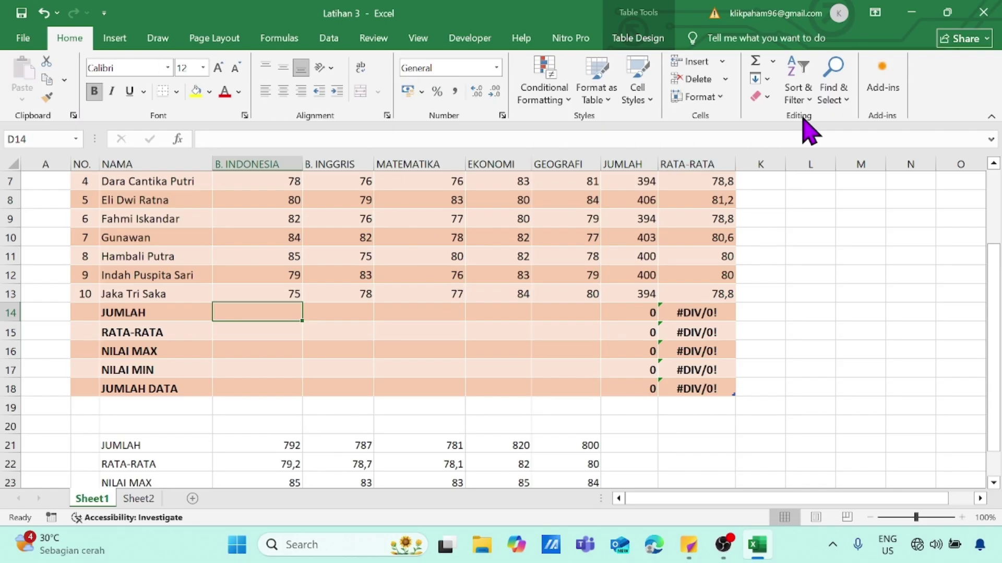
- Insert the AutoSum formula =SUBTOTAL(109;D4:D13) in D14 and copy it to the other subjects in E14:H14
click(773, 63)
click(783, 81)
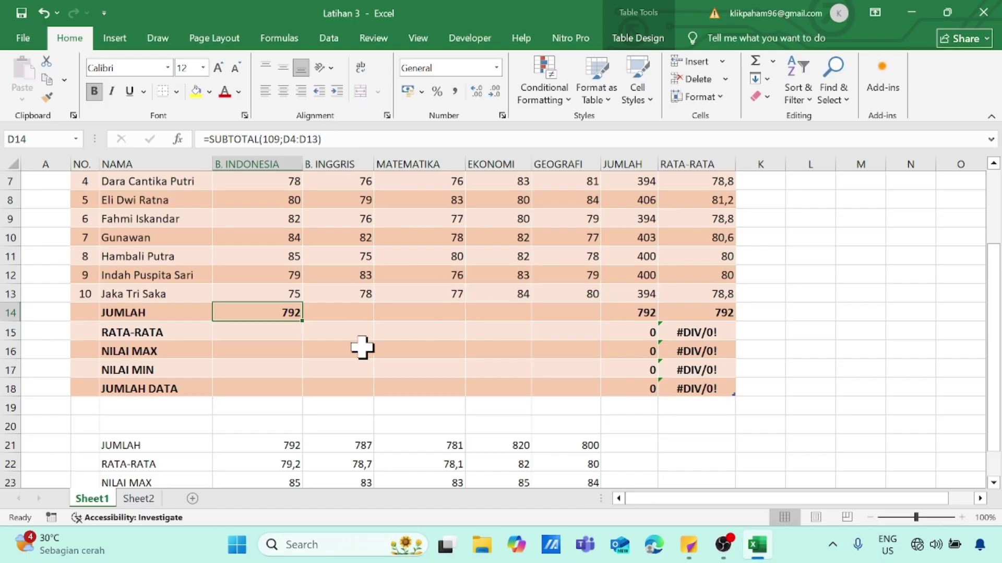
key(ctrl+c)
click(332, 313)
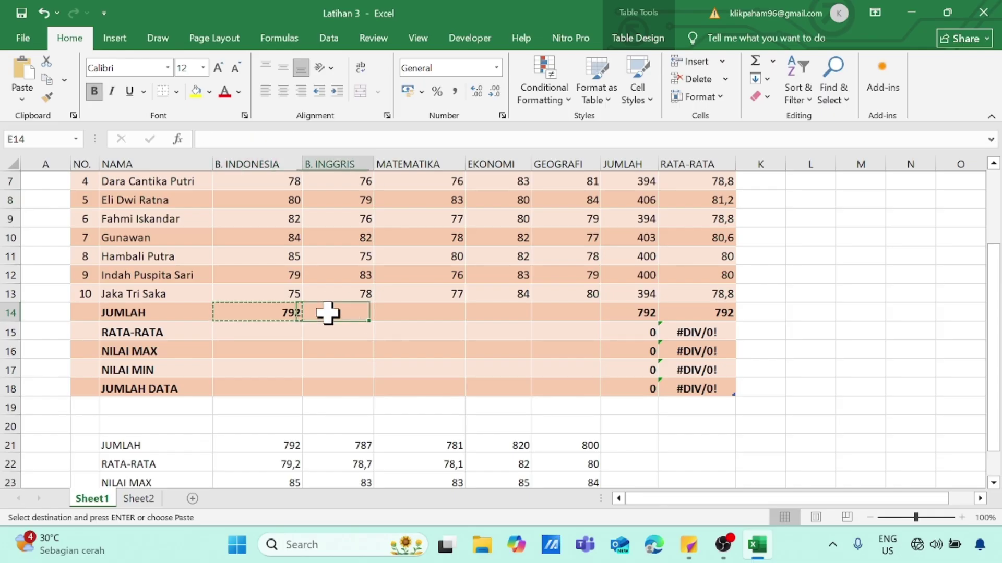
shift+click(586, 311)
key(ctrl+v)
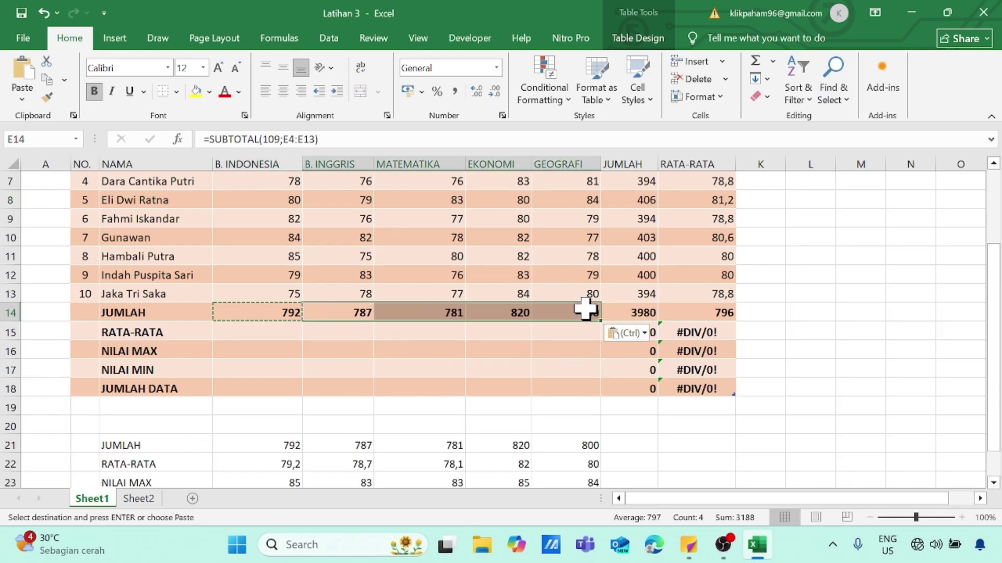
- Insert the AutoSum average in D15 and correct its range so the formula reads =SUBTOTAL(101;D4:D13)
click(277, 331)
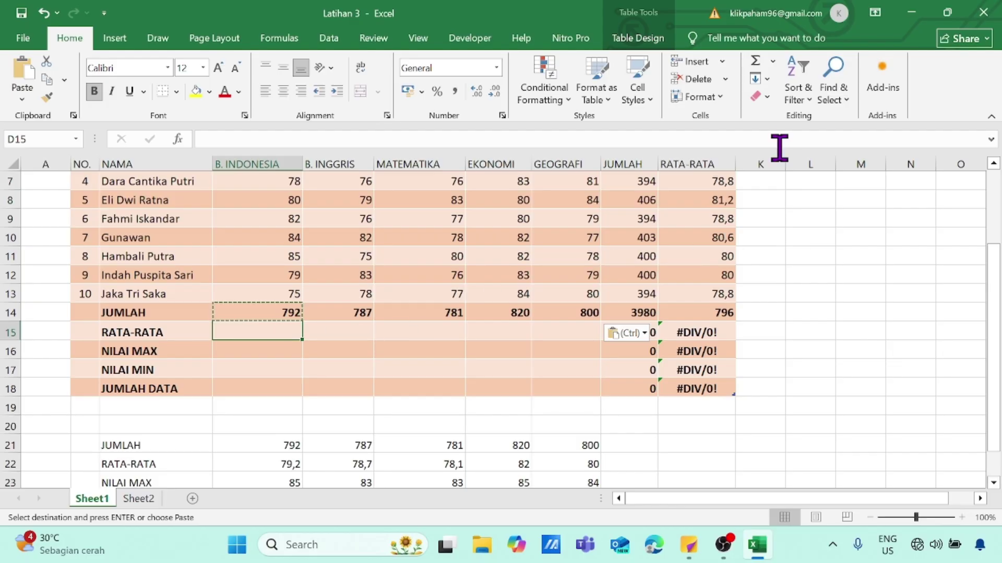
click(773, 61)
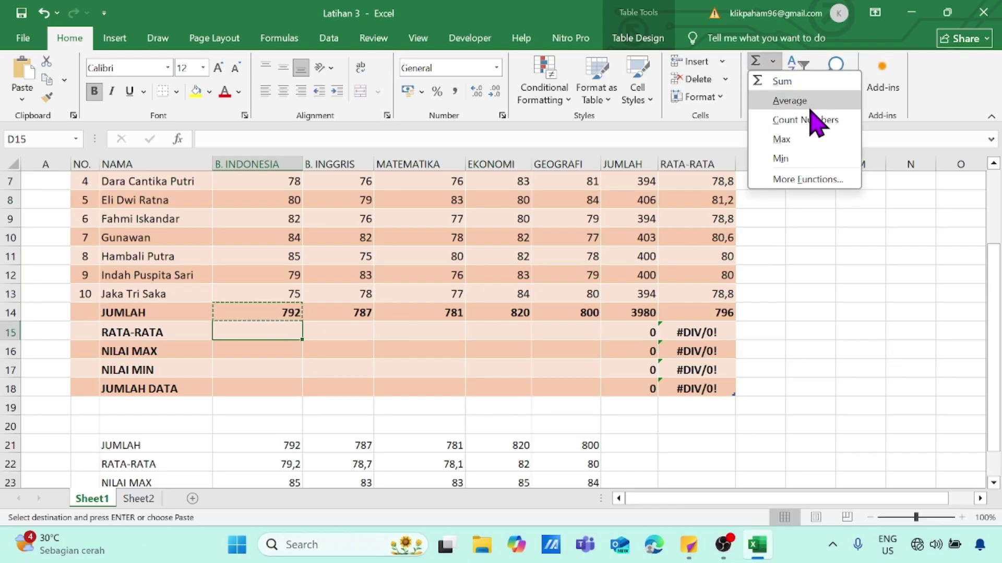
click(790, 101)
key(ctrl+Return)
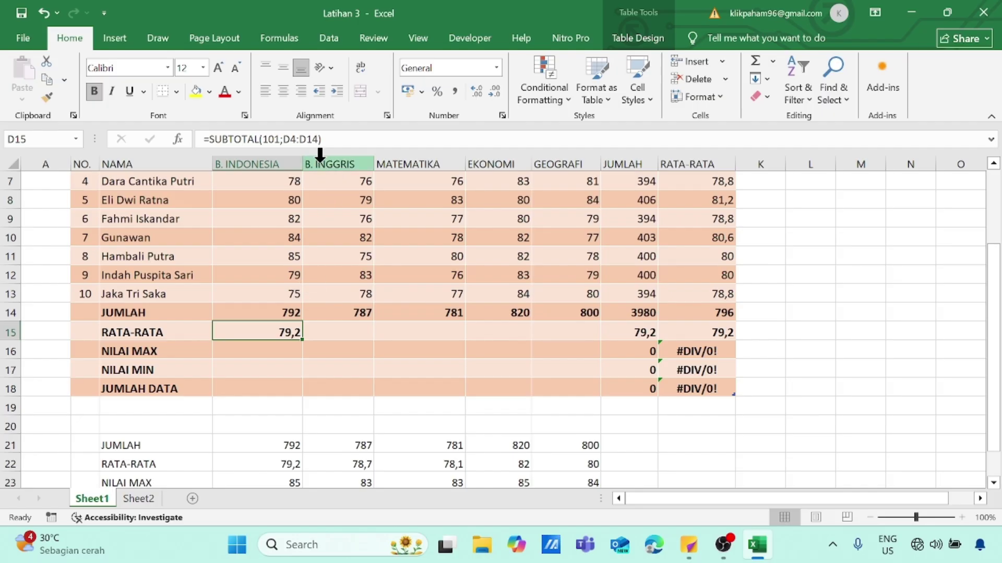
click(319, 140)
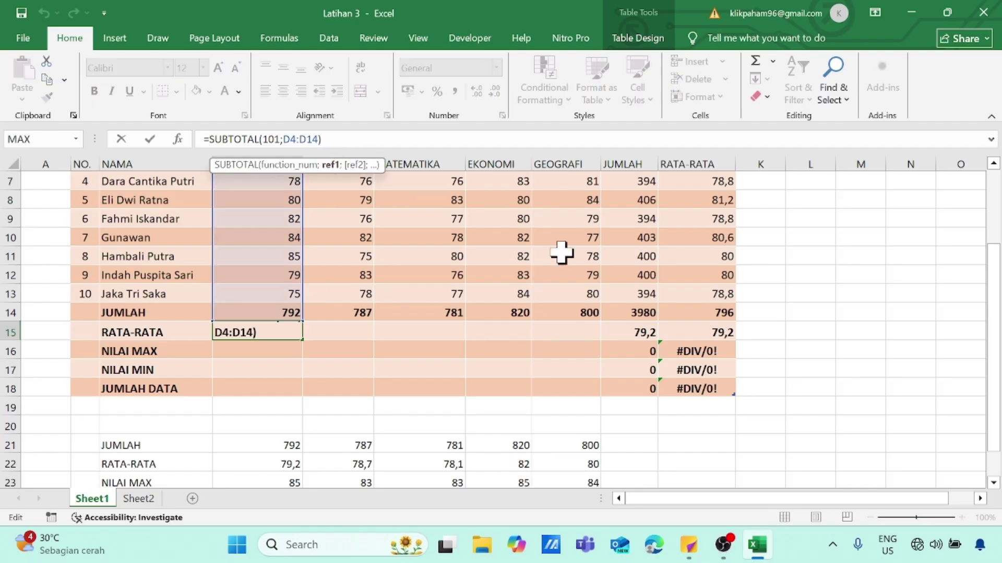
key(BackSpace)
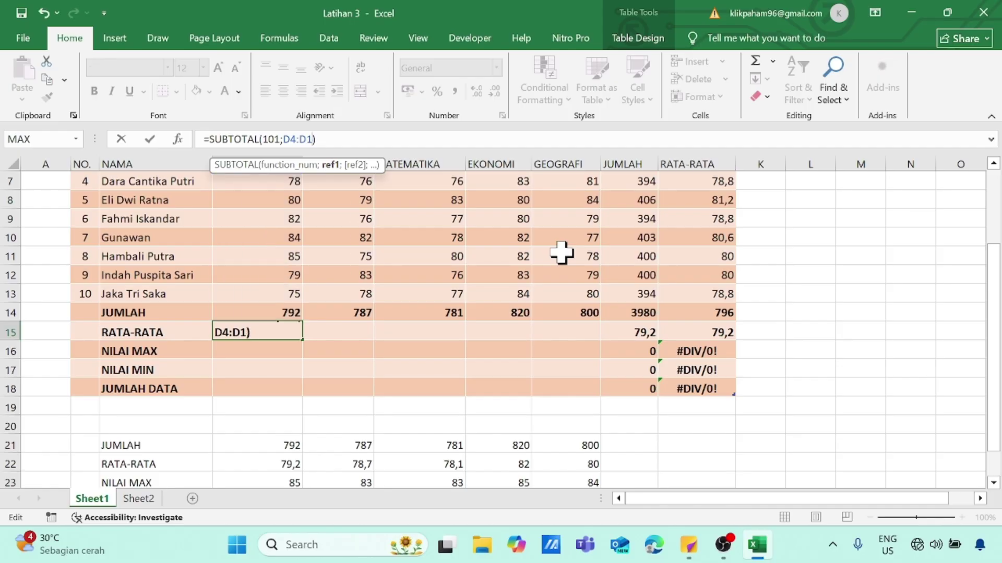
text(3)
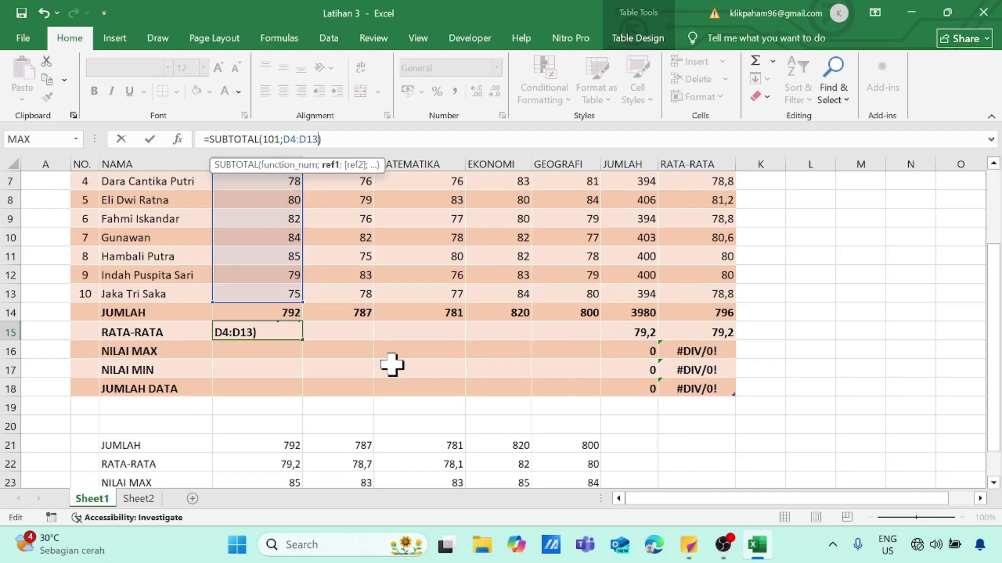
key(Return)
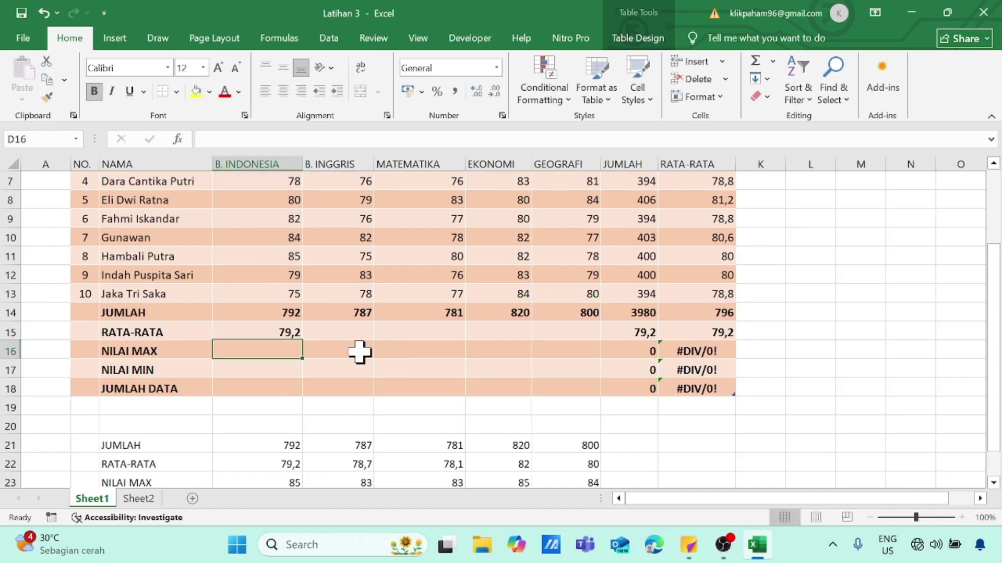
- Copy the average formula in D15 to the other subjects in E15:H15
click(276, 329)
key(ctrl+c)
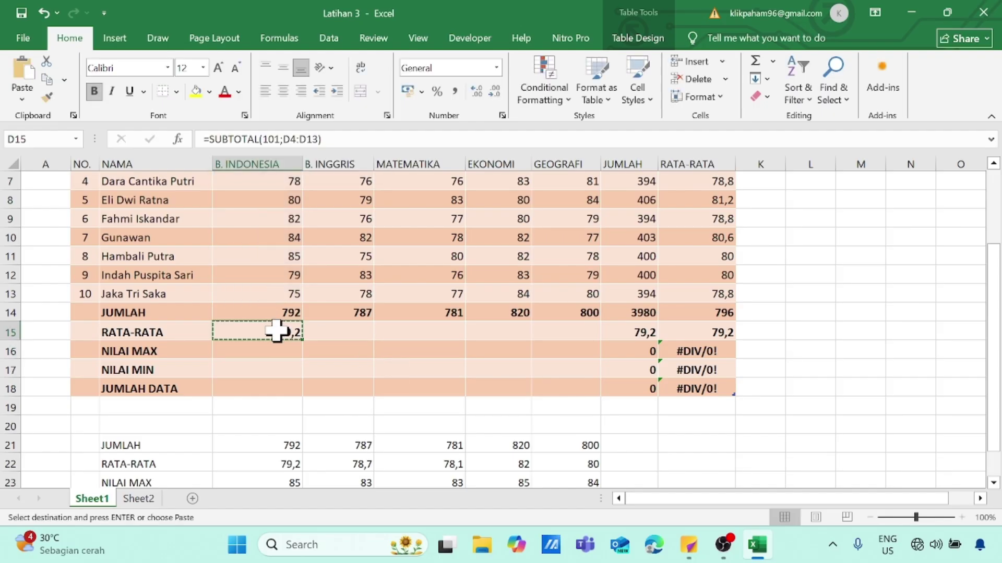
click(337, 330)
shift+click(577, 328)
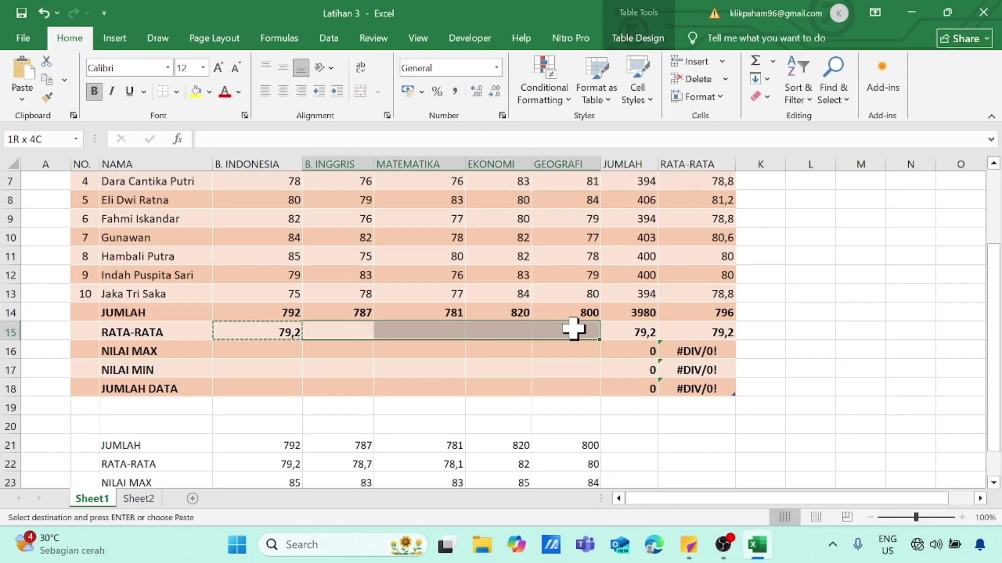
key(ctrl+v)
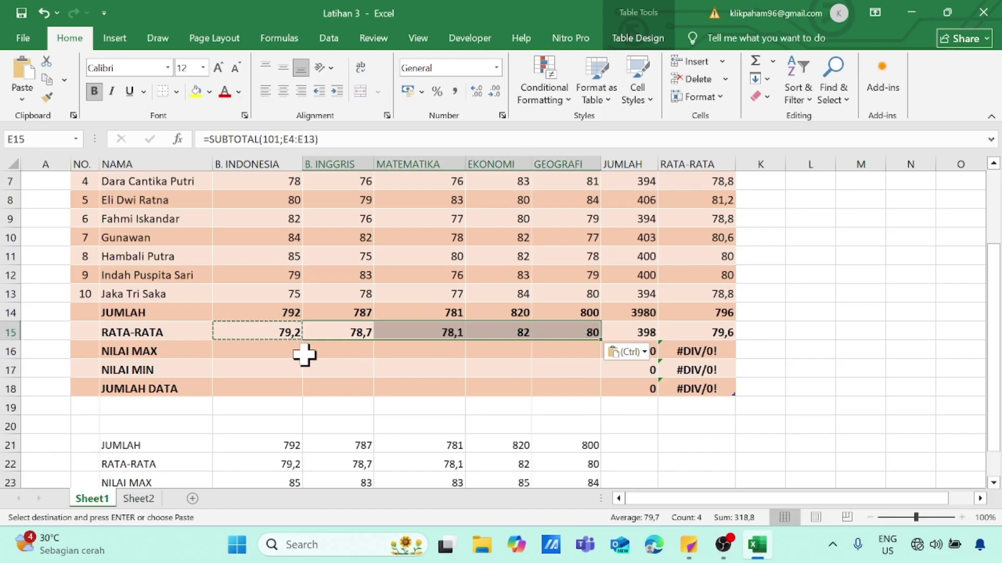
- Insert the AutoSum maximum in D16 and correct its range so the formula reads =SUBTOTAL(104;D4:D13)
click(284, 348)
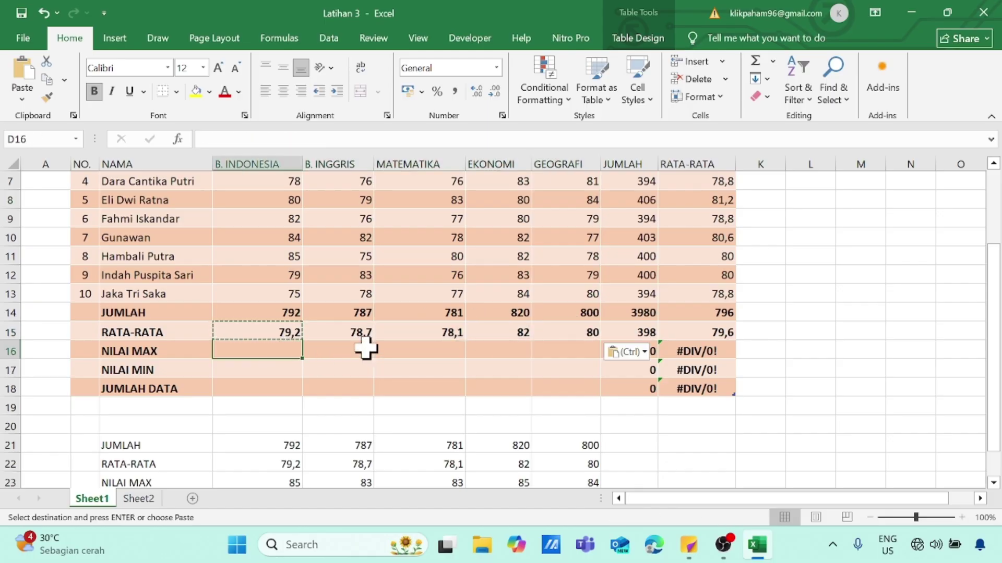
click(773, 61)
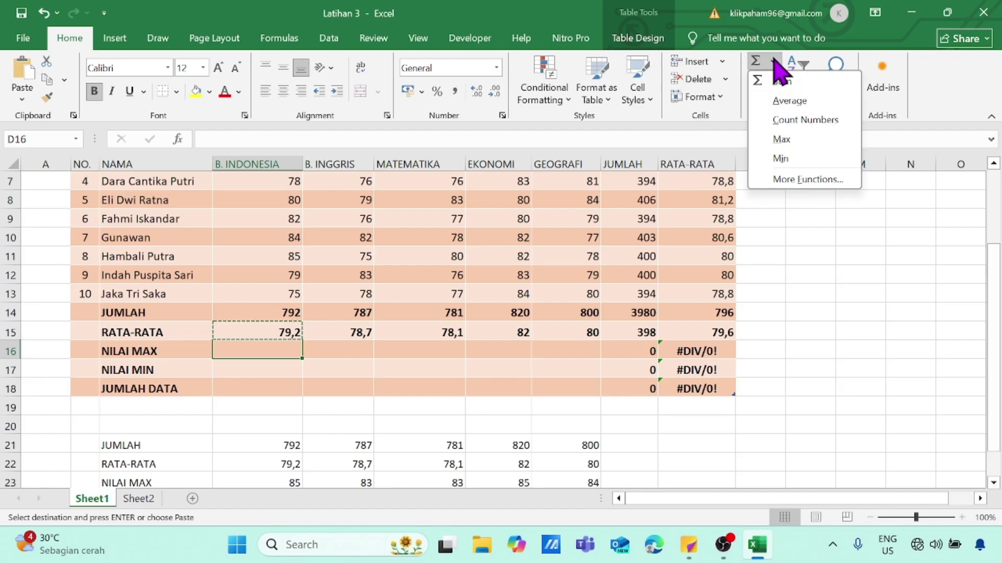
click(804, 139)
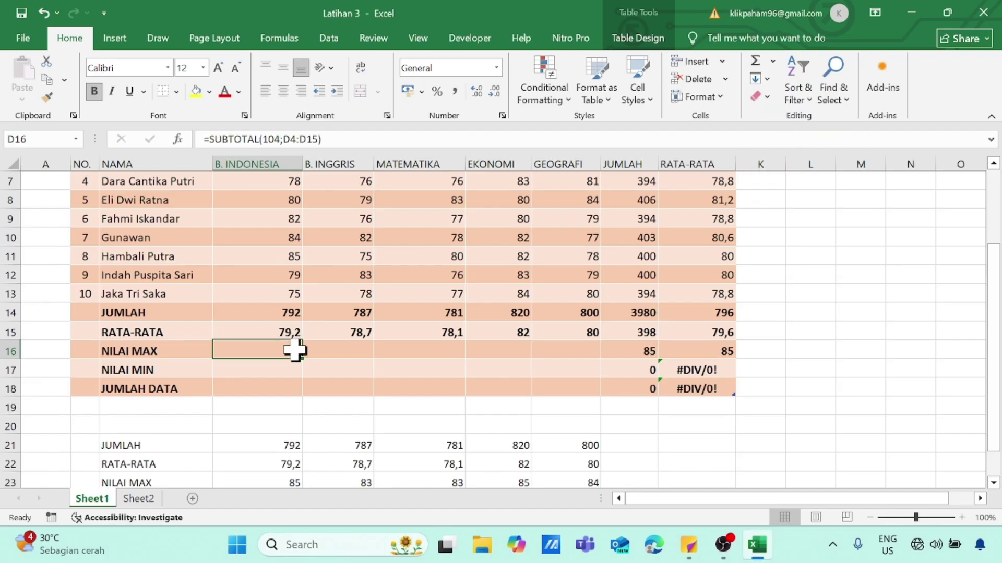
click(320, 139)
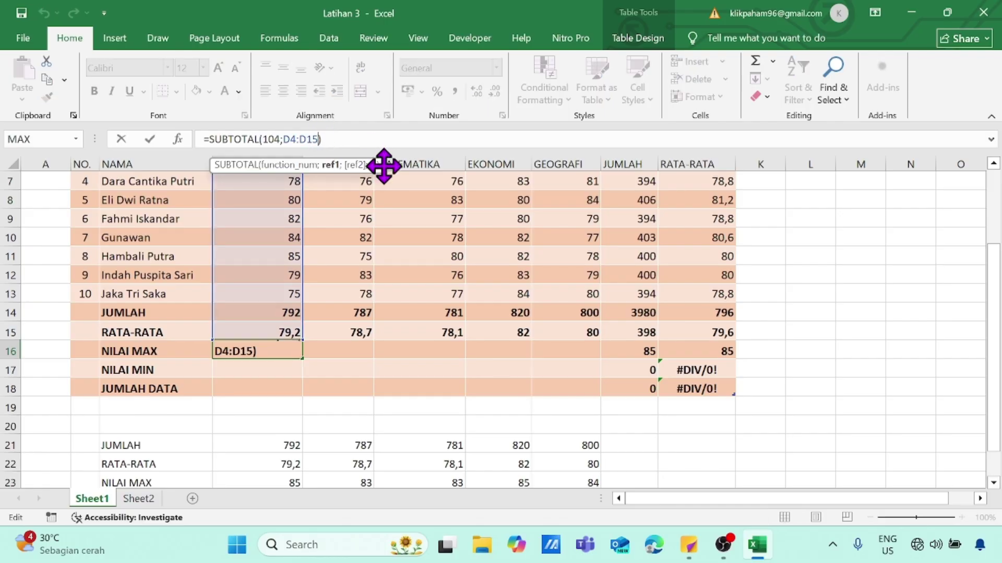
key(BackSpace)
text(3)
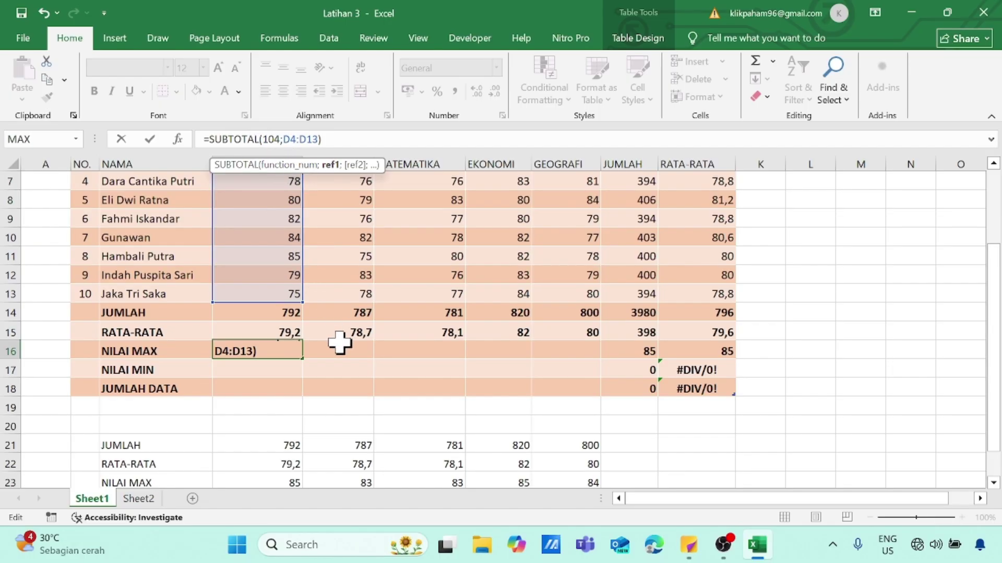
key(Return)
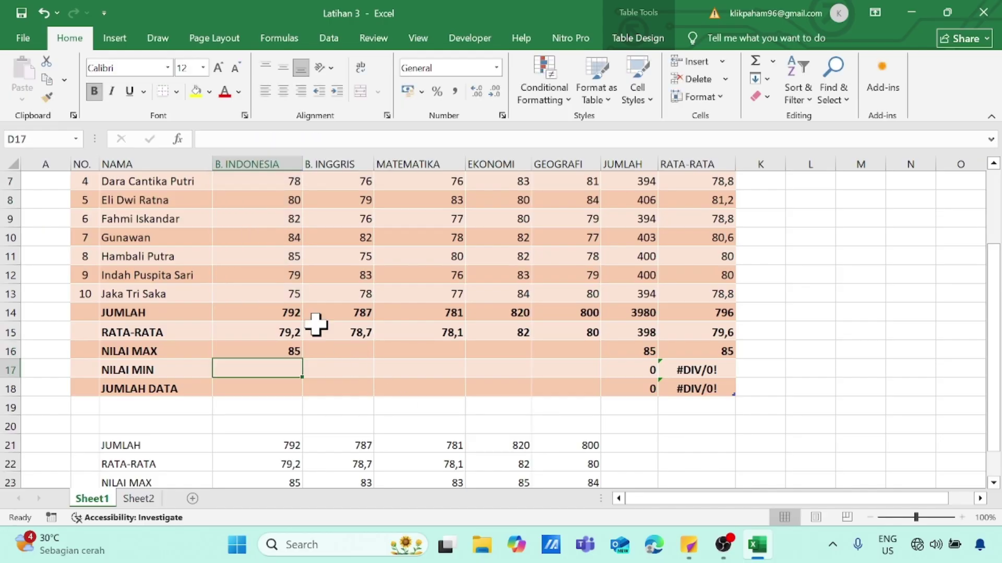
- Copy the maximum formula in D16 to the other subjects in E16:H16
click(282, 357)
key(ctrl+c)
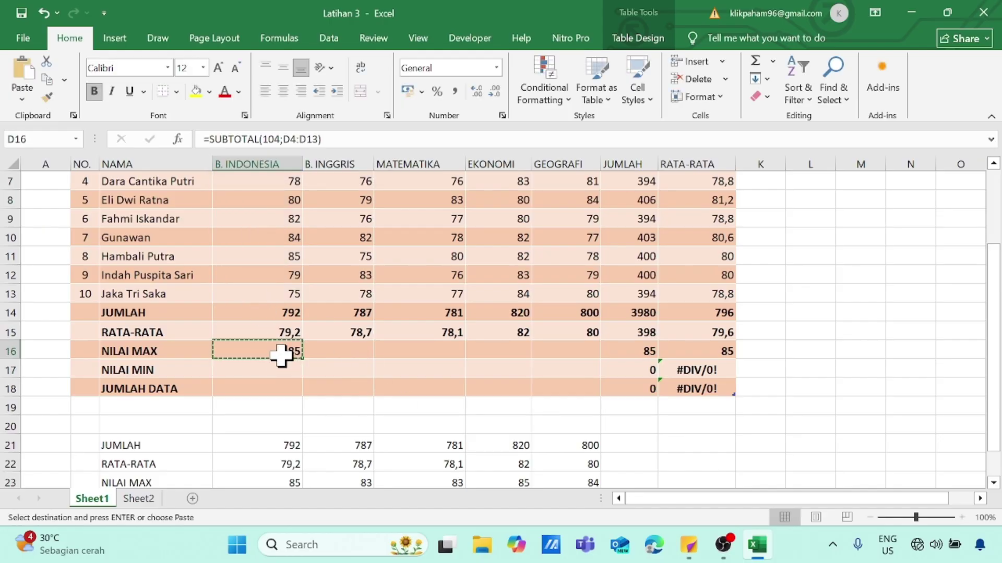
click(324, 354)
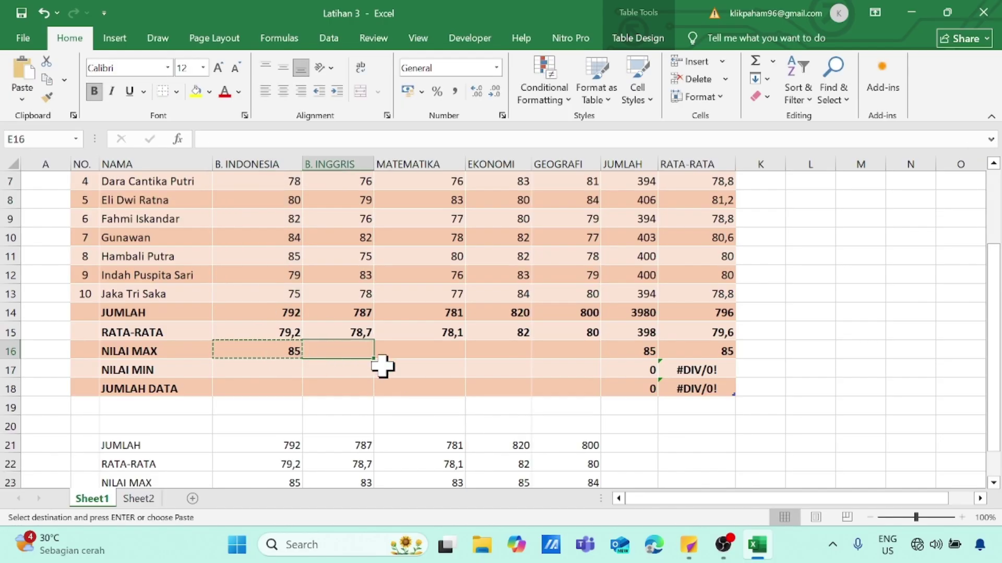
shift+click(583, 348)
key(ctrl+v)
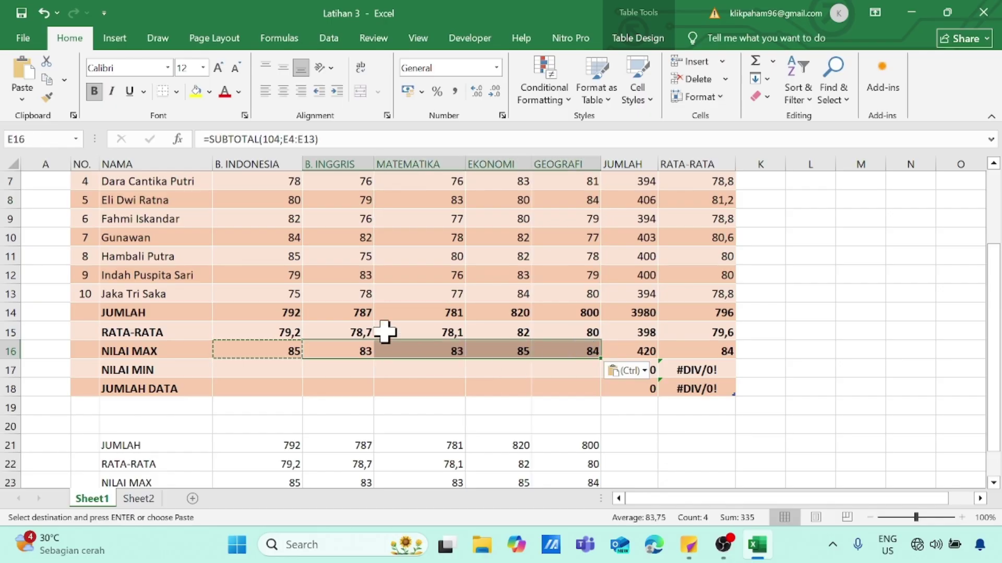
- Insert the AutoSum minimum in D17 and correct its range so the formula reads =SUBTOTAL(105;D4:D13)
click(280, 373)
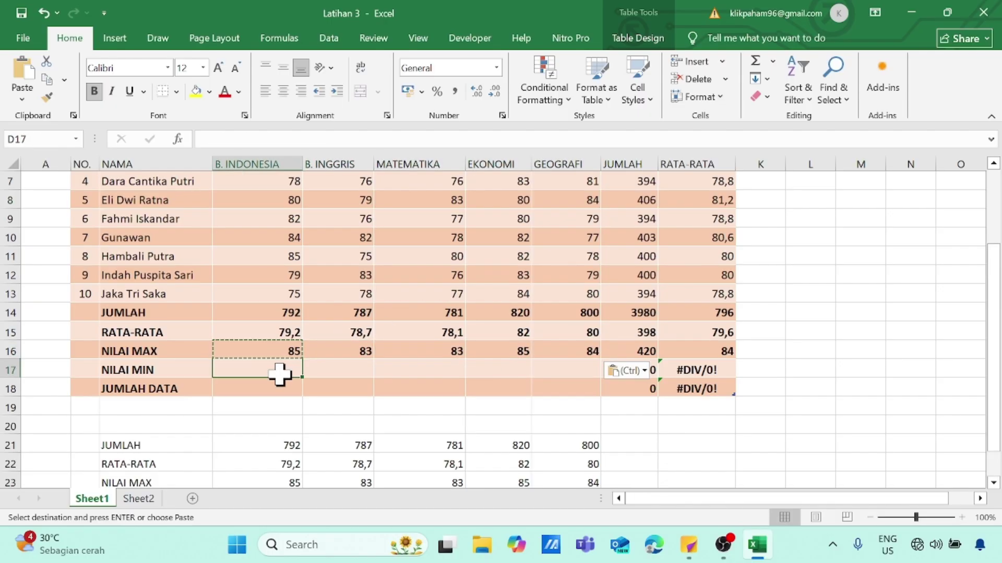
click(774, 61)
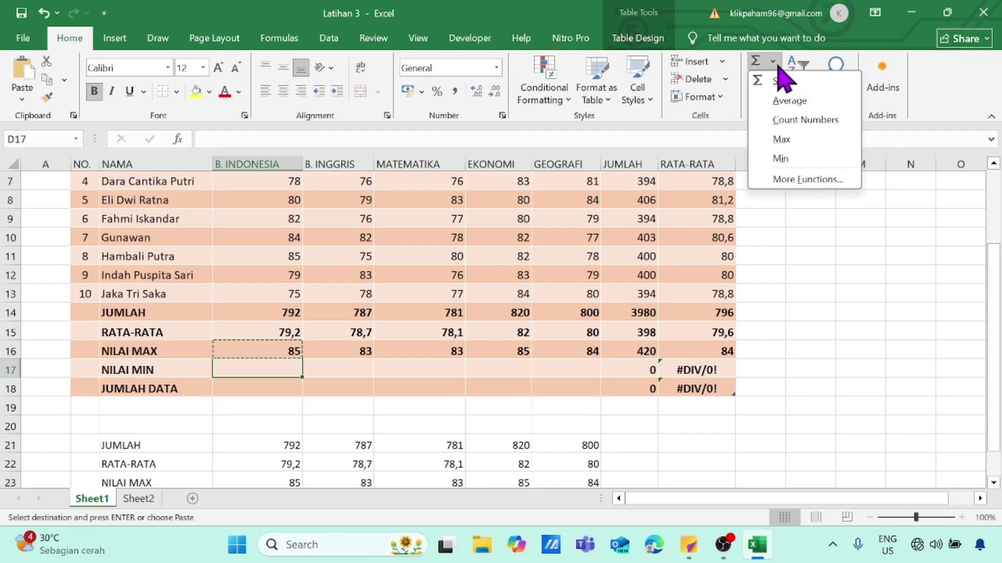
click(804, 158)
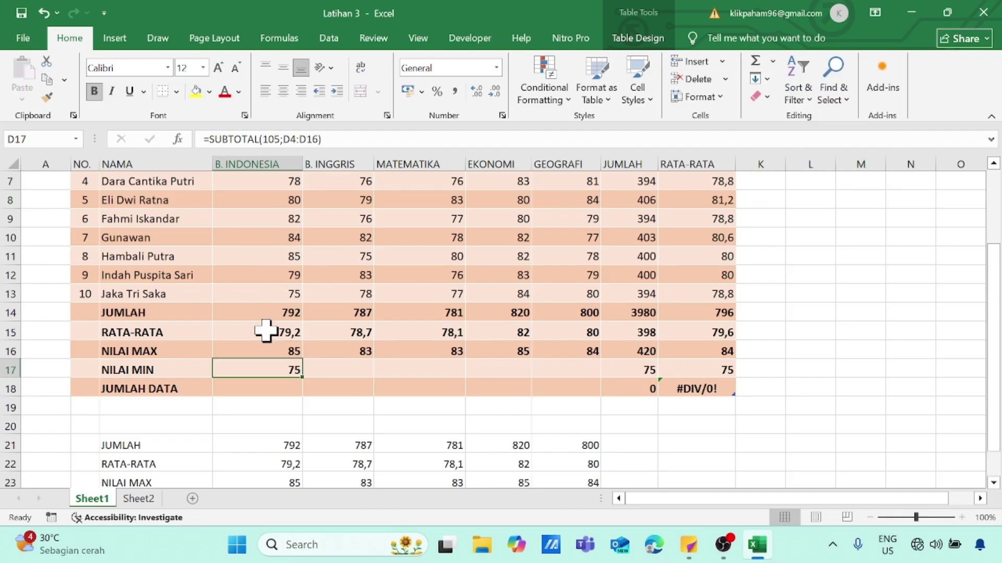
click(318, 139)
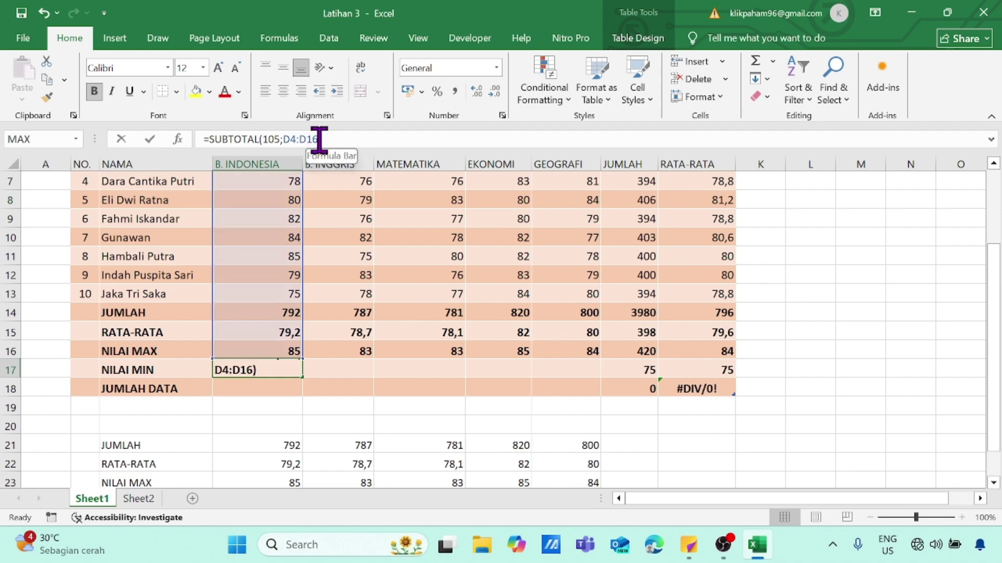
key(BackSpace)
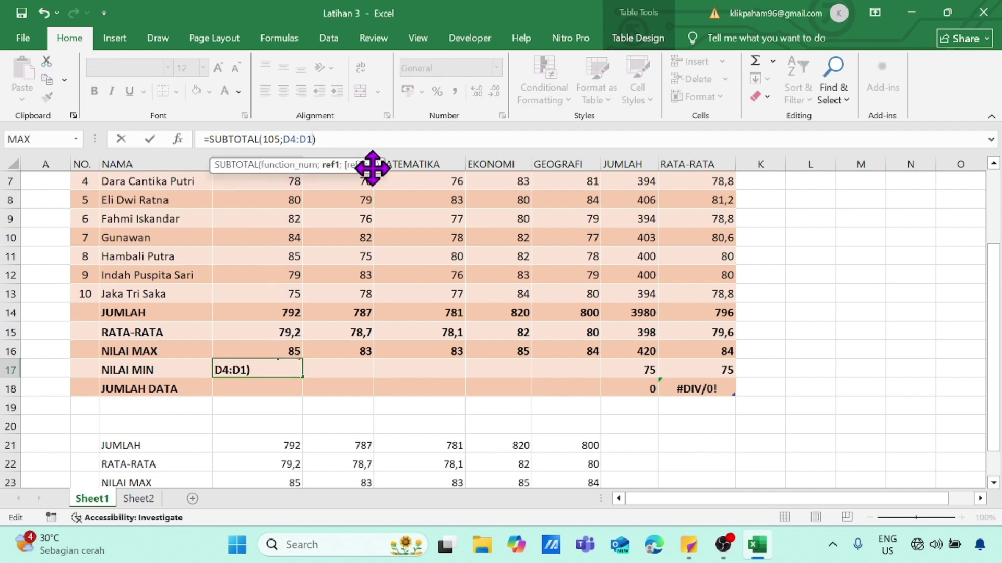
text(3)
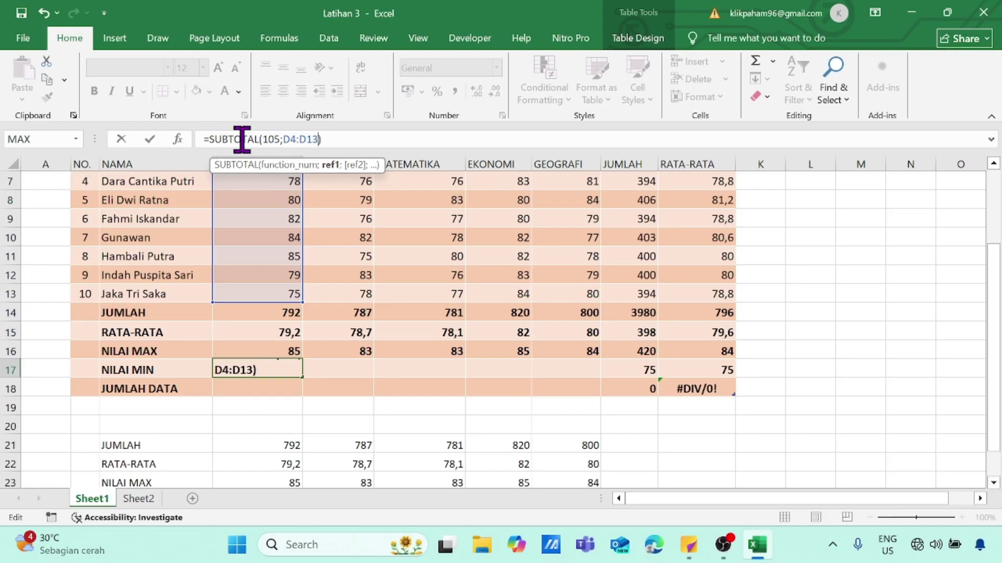
key(Return)
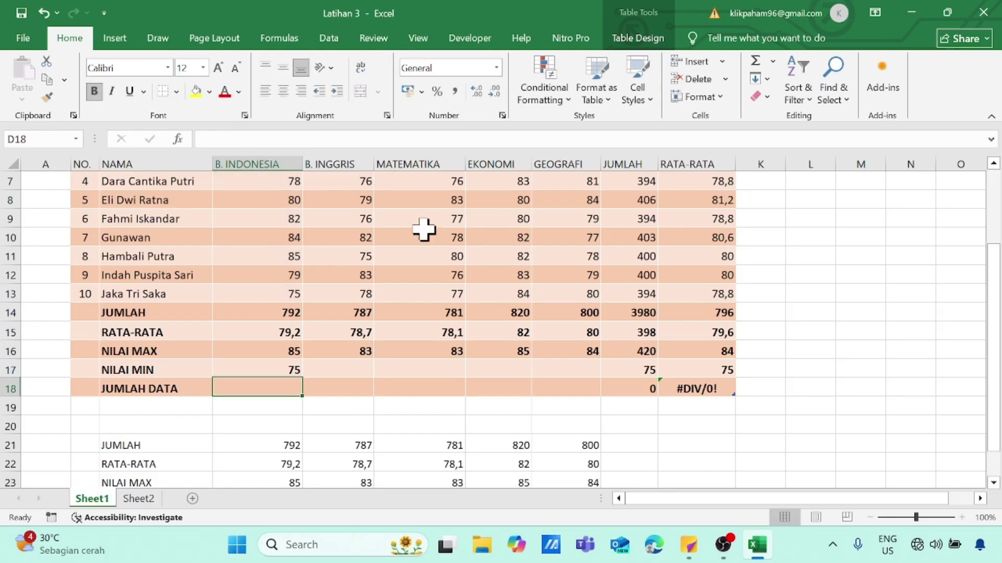
- Copy the minimum formula in D17 to the other subjects in E17:H17
click(287, 371)
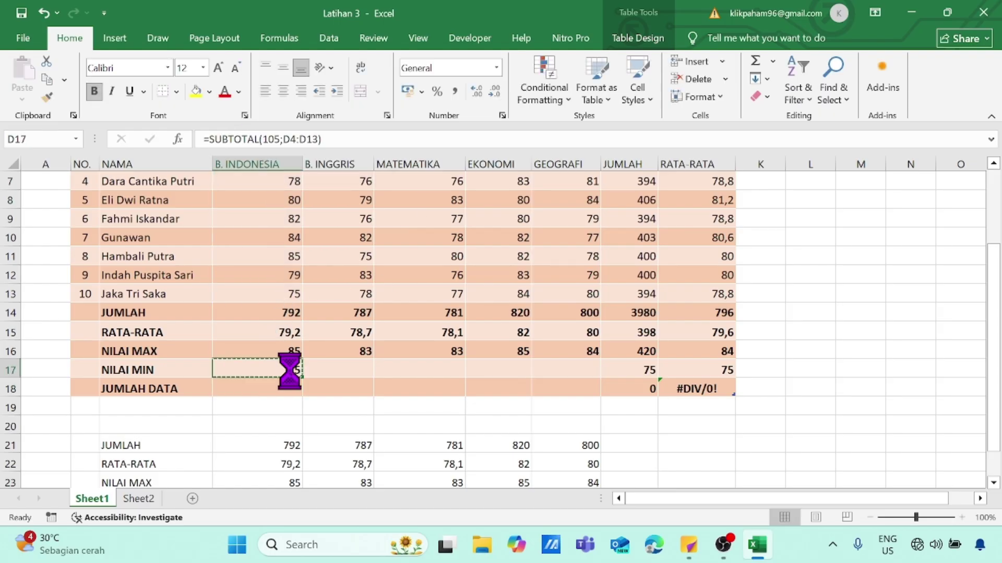
key(ctrl+c)
click(326, 373)
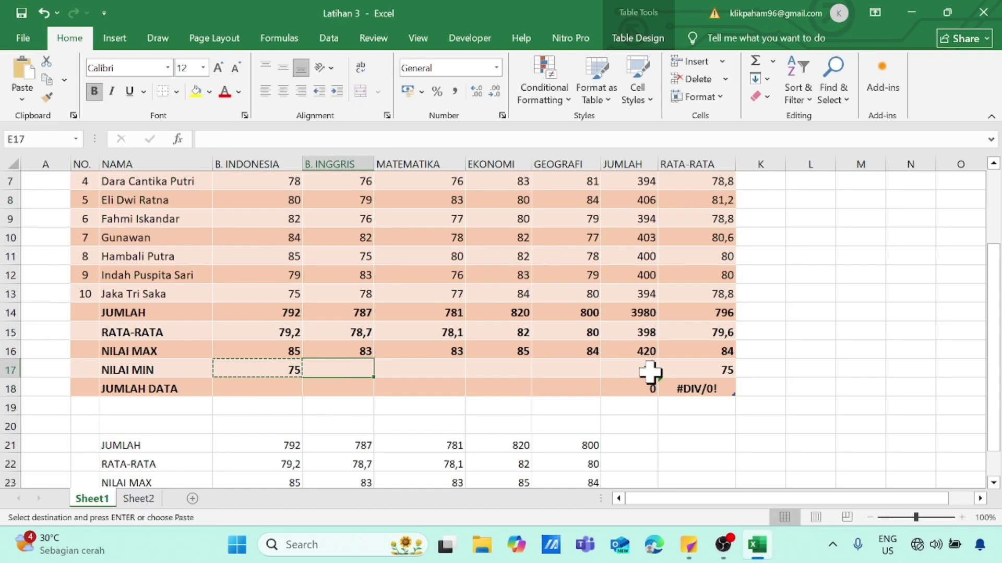
shift+click(587, 372)
key(ctrl+v)
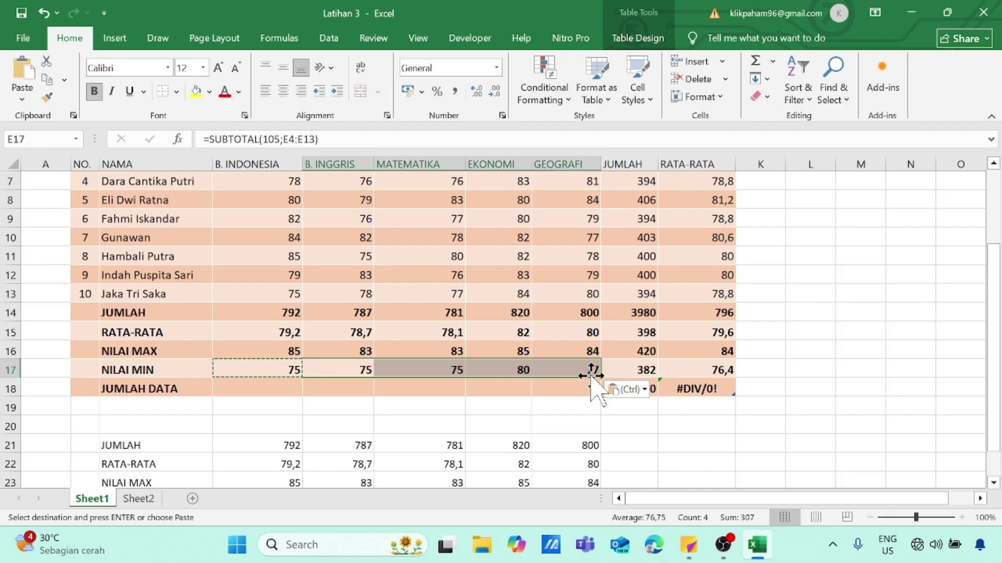
- Insert the AutoSum number count in D18 and correct its range so the formula reads =SUBTOTAL(102;D4:D13)
click(284, 389)
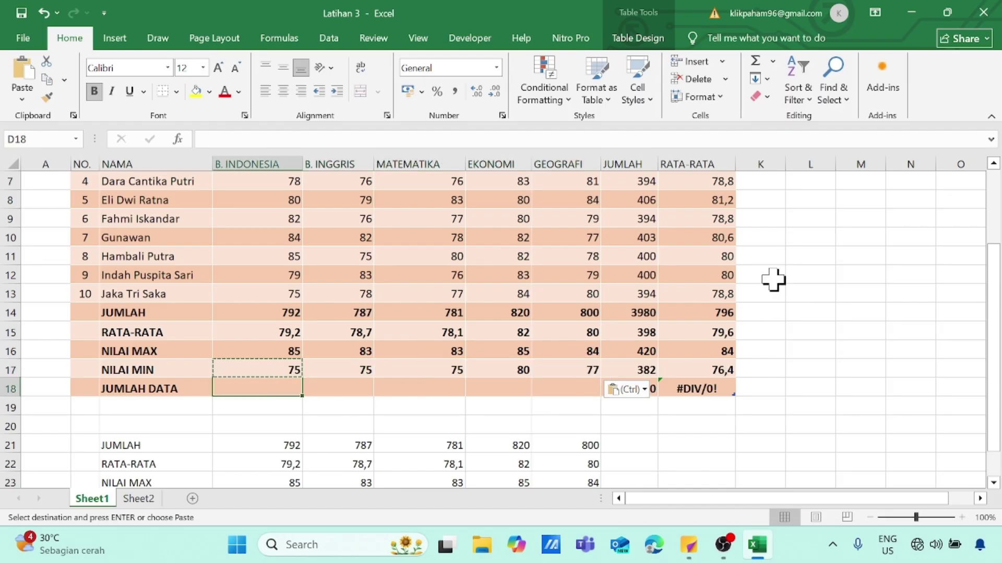
click(772, 61)
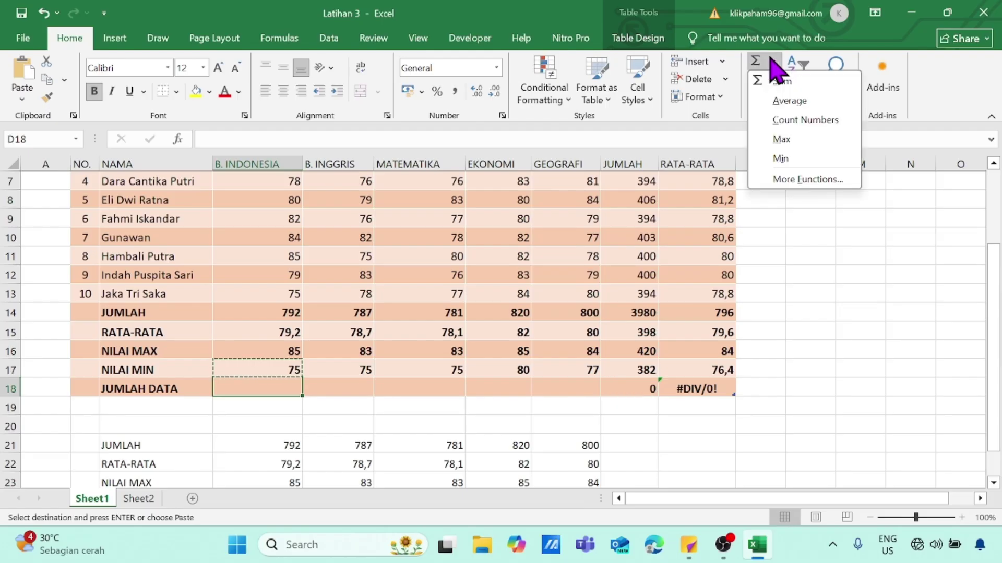
click(808, 121)
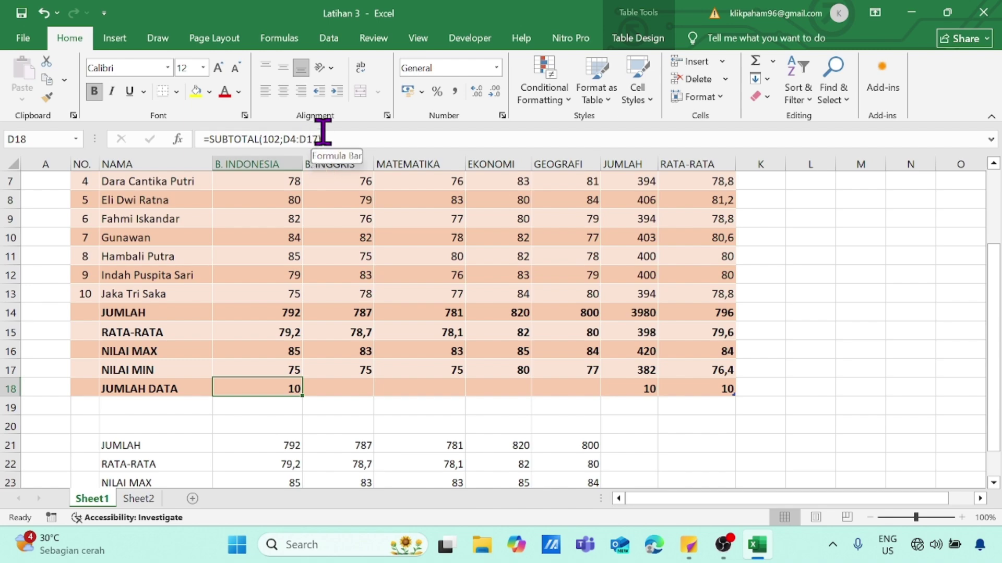
click(321, 136)
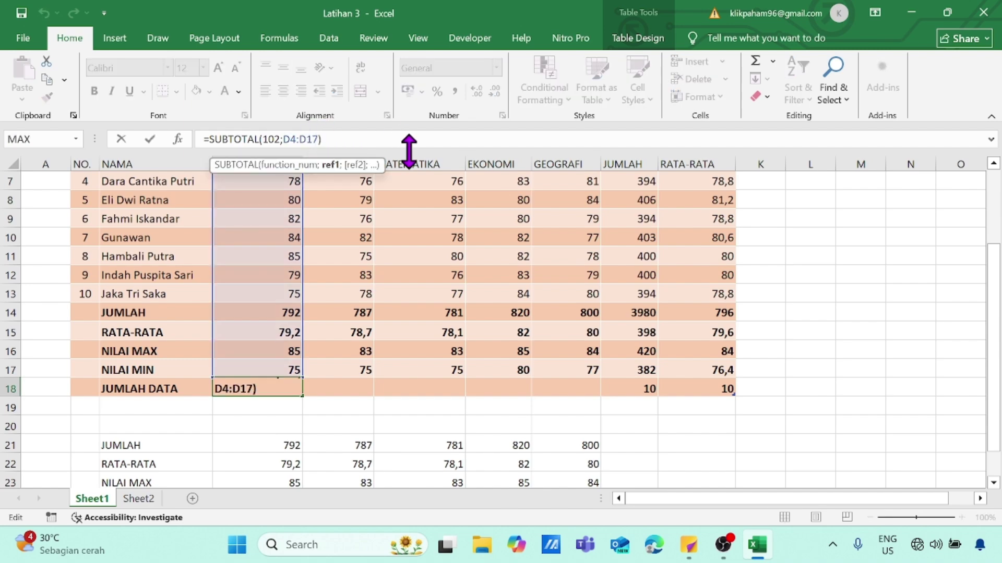
key(BackSpace)
text(3)
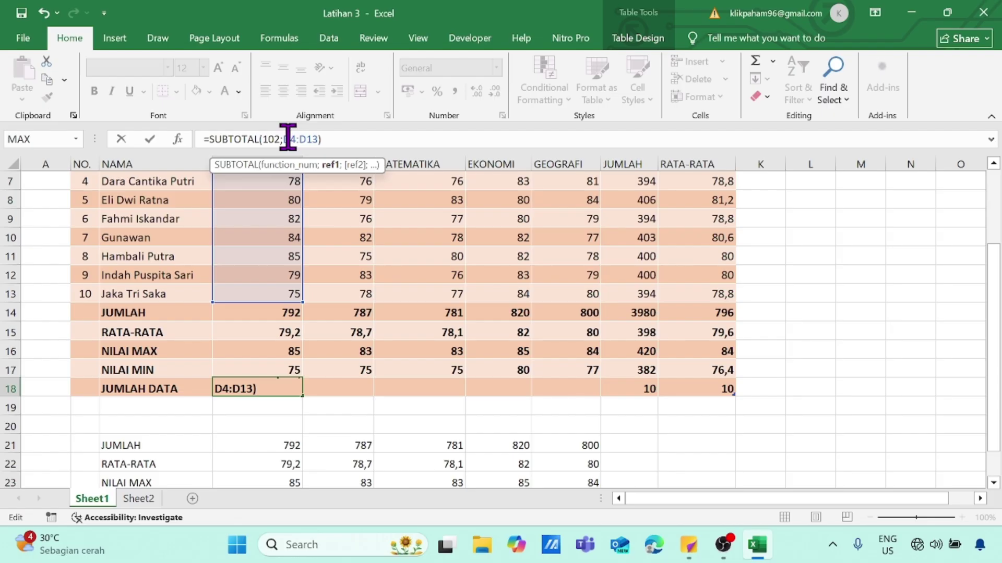
key(Return)
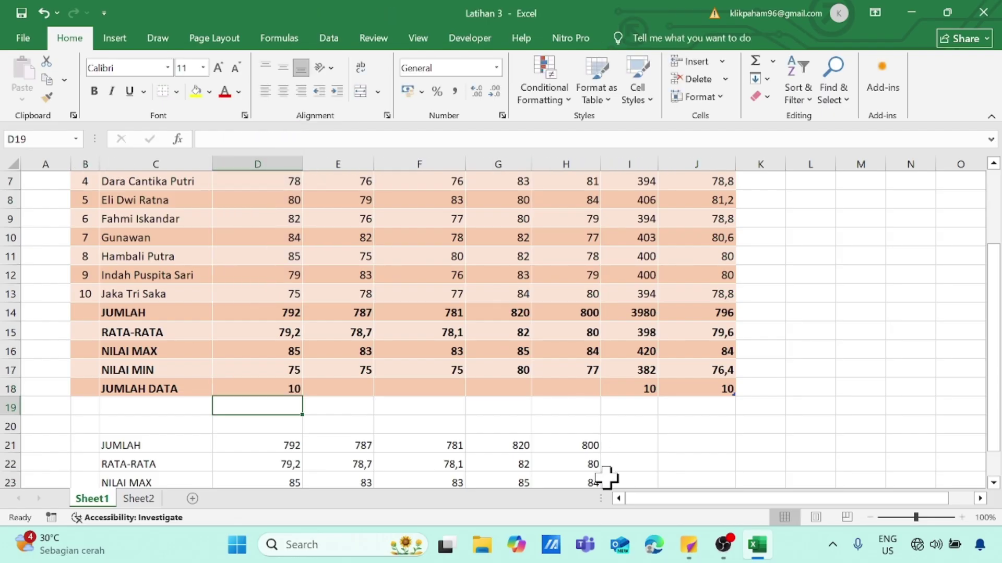
- Copy the count formula in D18 to the other subjects in E18:H18
click(277, 389)
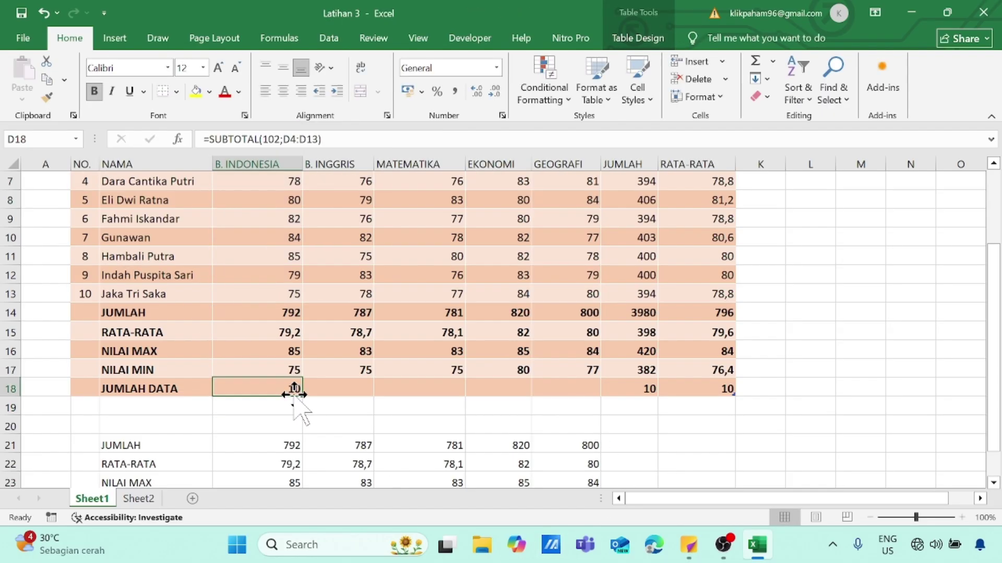
key(ctrl+c)
click(335, 389)
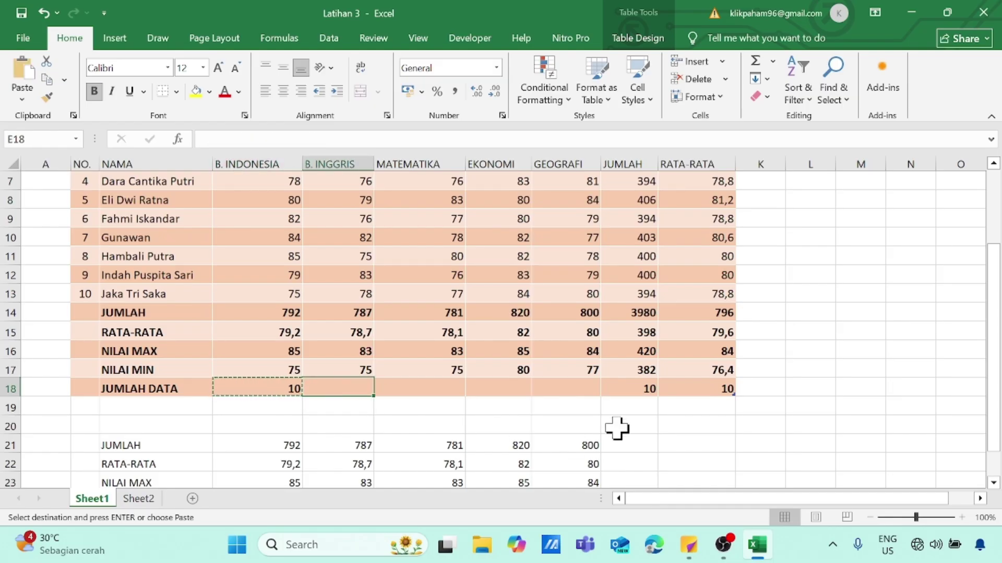
drag(582, 389, 582, 388)
key(ctrl+v)
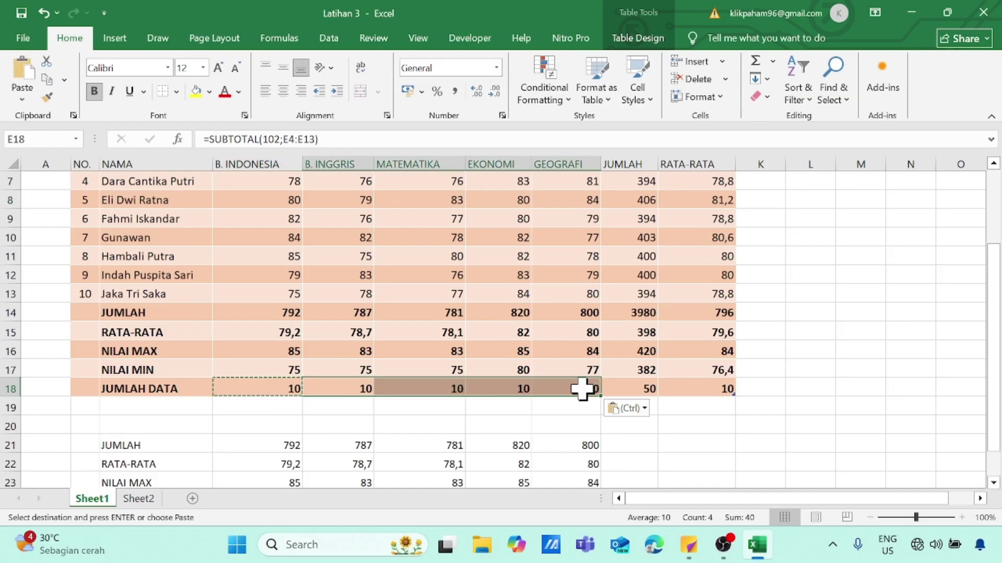
- Compare the SUBTOTAL results in summary rows 14 to 18 with the pasted values in rows 21 to 25
click(728, 443)
scroll(673, 410, down, 1)
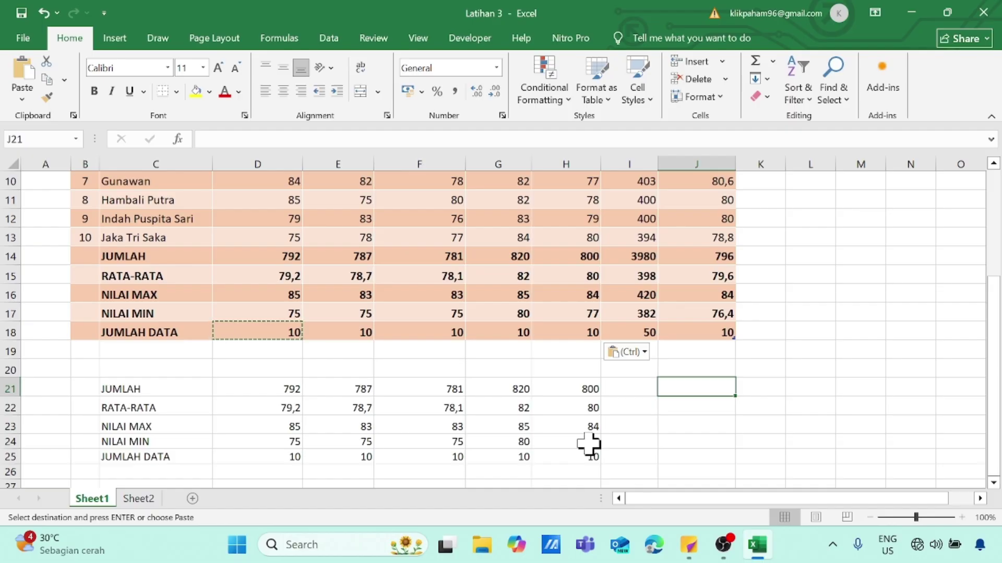
scroll(588, 445, up, 3)
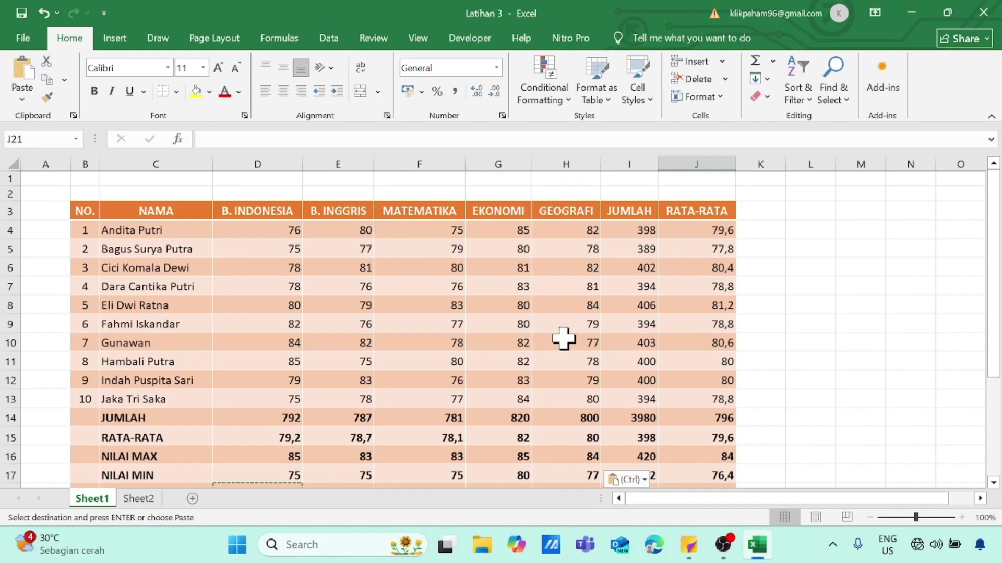
scroll(564, 340, down, 3)
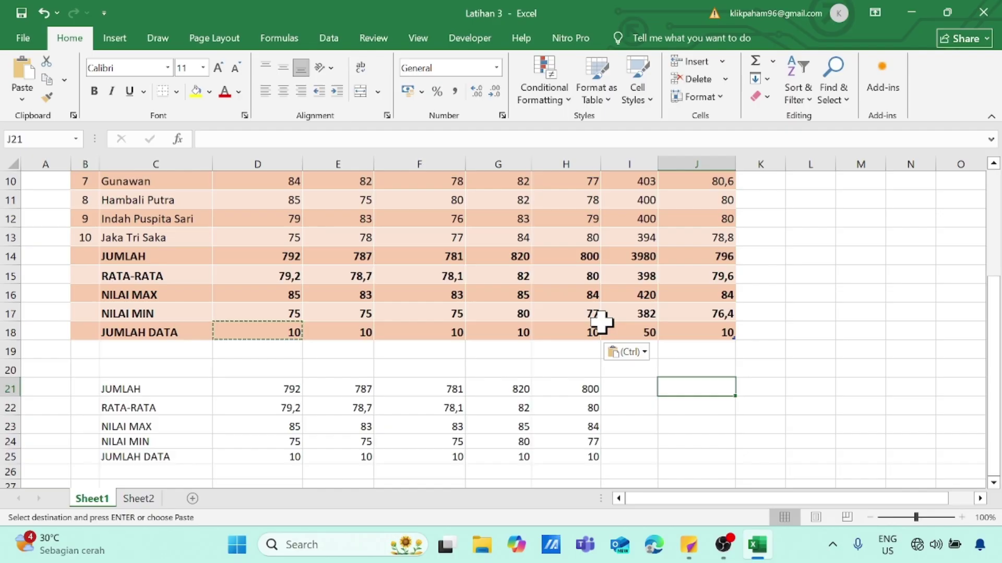
scroll(134, 246, up, 2)
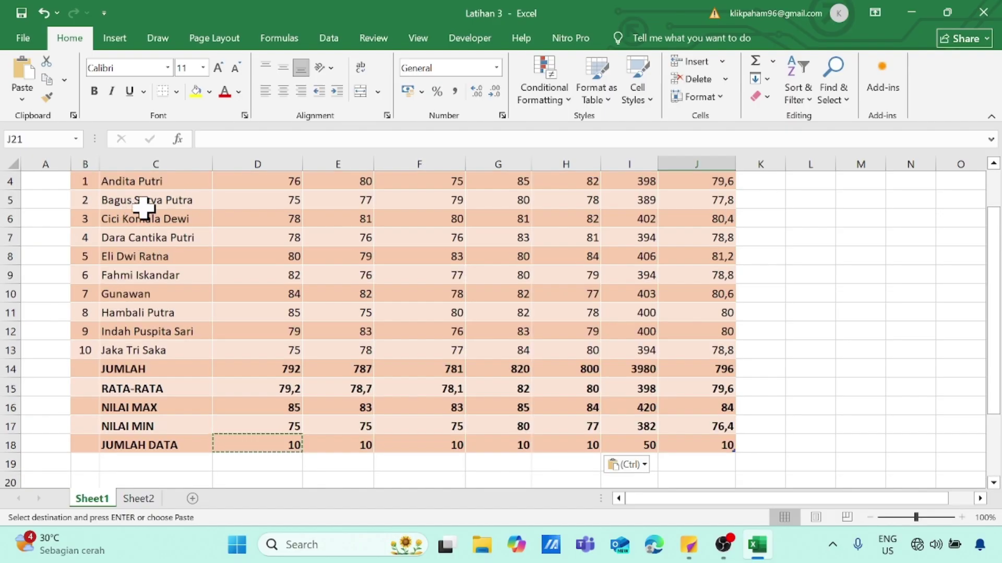
- Hide row 5, the second student's record in the score table
right_click(14, 198)
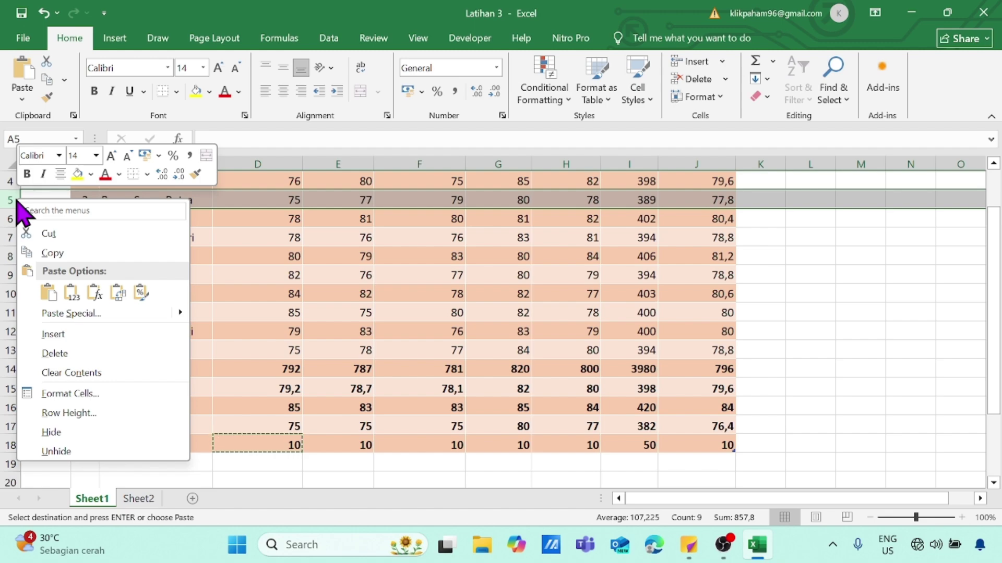
click(80, 435)
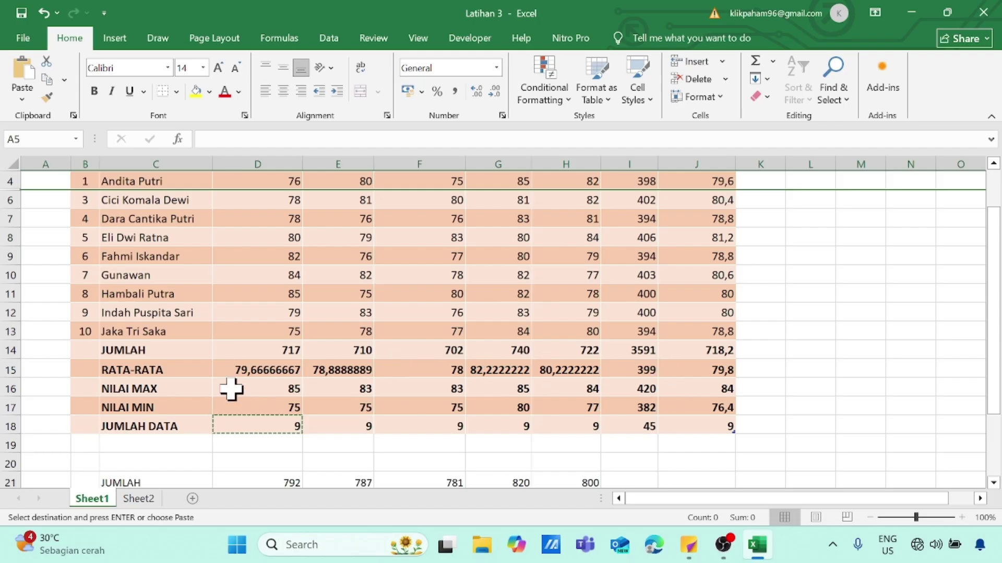
scroll(612, 372, down, 1)
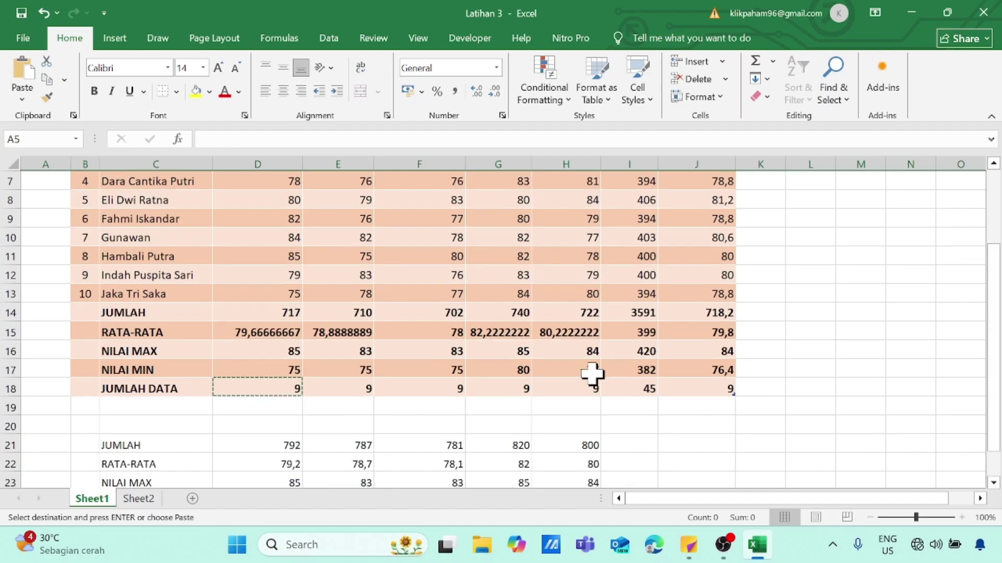
- Copy the summary block C14:H18 and paste it as values only starting at C27
click(116, 312)
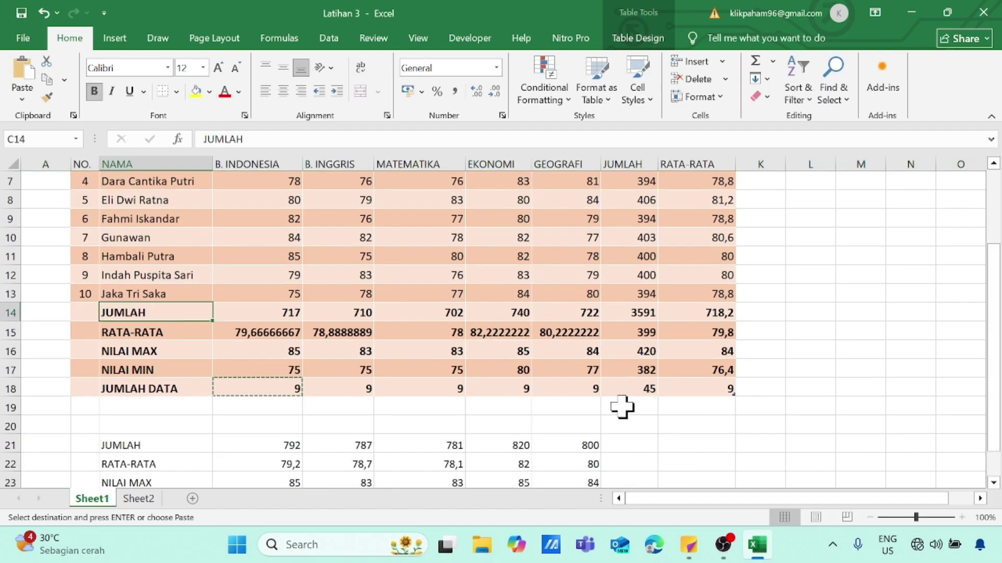
shift+click(585, 386)
key(ctrl+c)
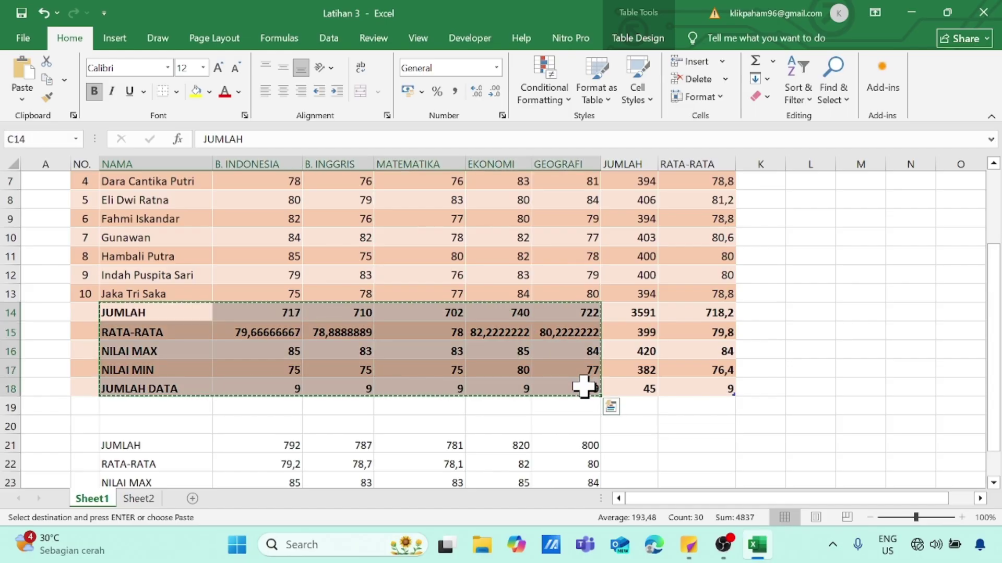
scroll(573, 378, down, 3)
click(109, 378)
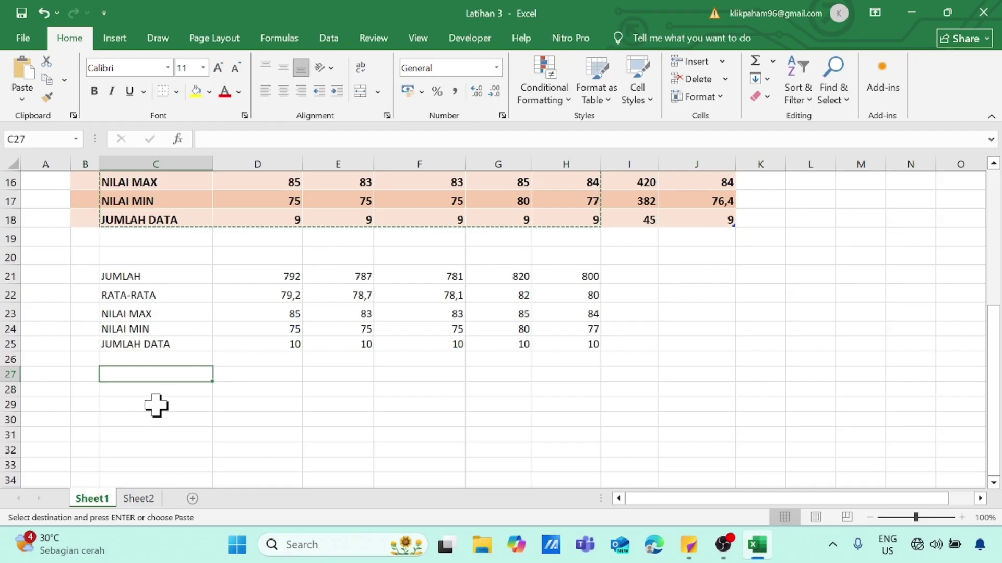
right_click(150, 380)
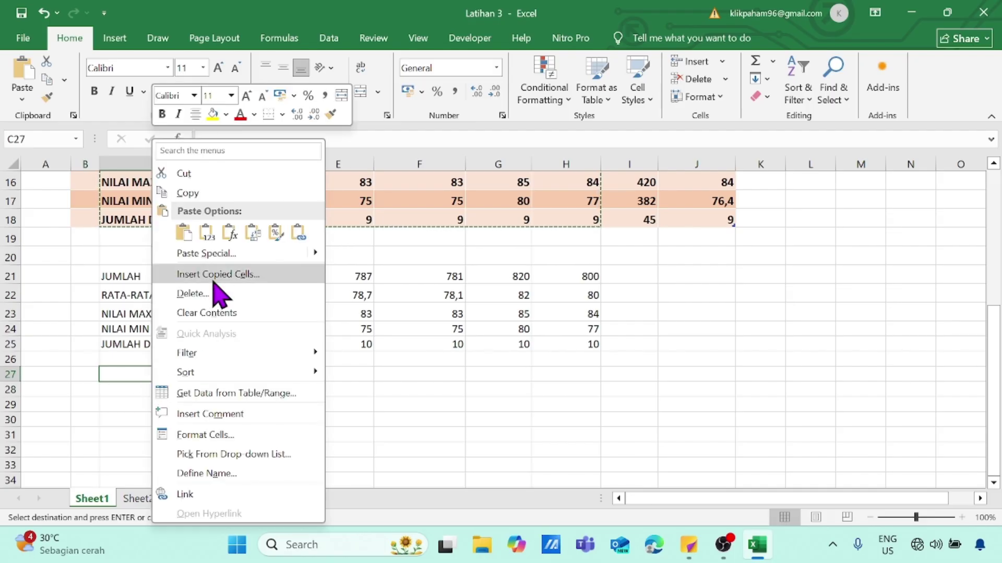
click(207, 231)
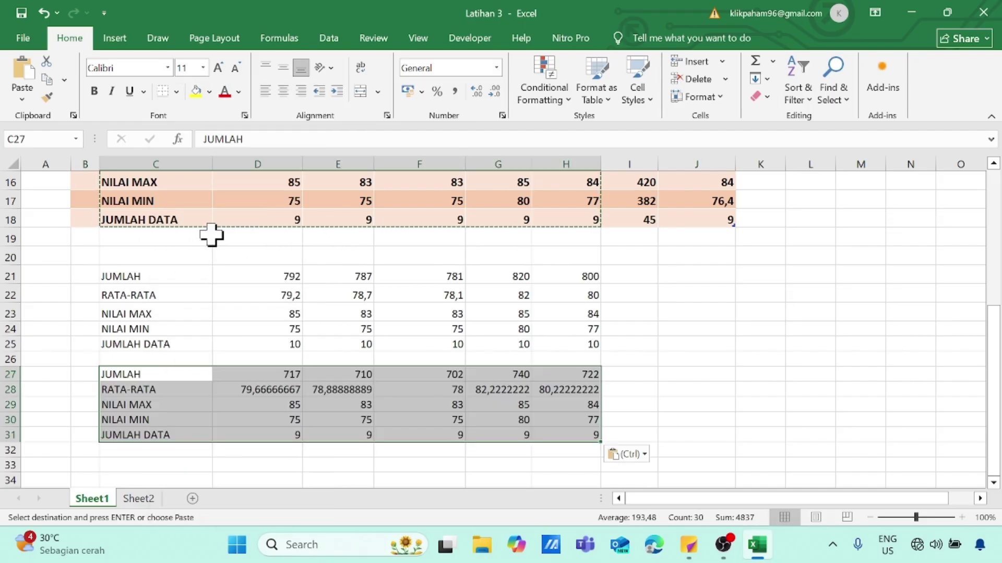
click(659, 425)
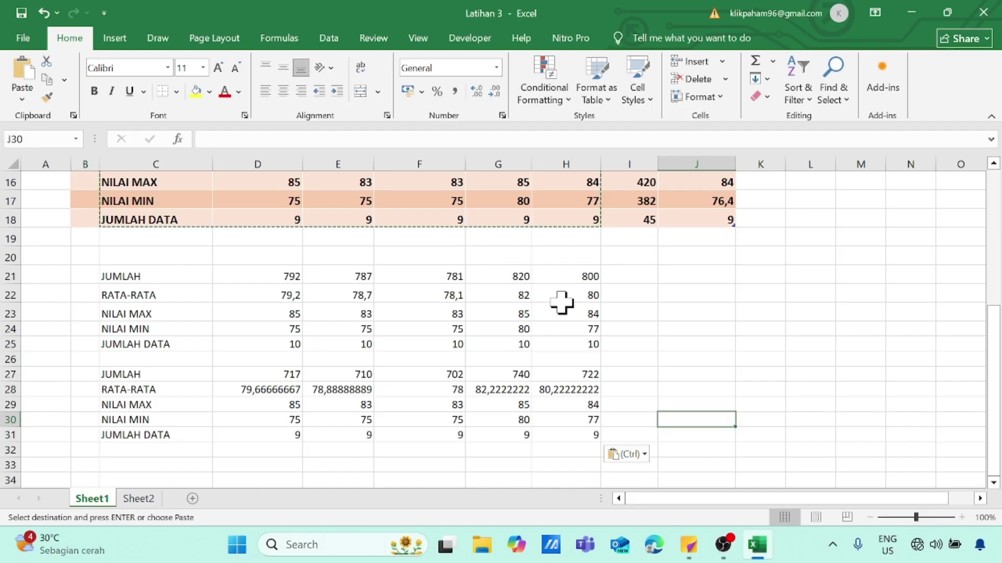
- Fill C27:H31 yellow and label it in I29 with "subtotal dengan salah salah satu baris disembunyiakan"
drag(125, 373, 590, 437)
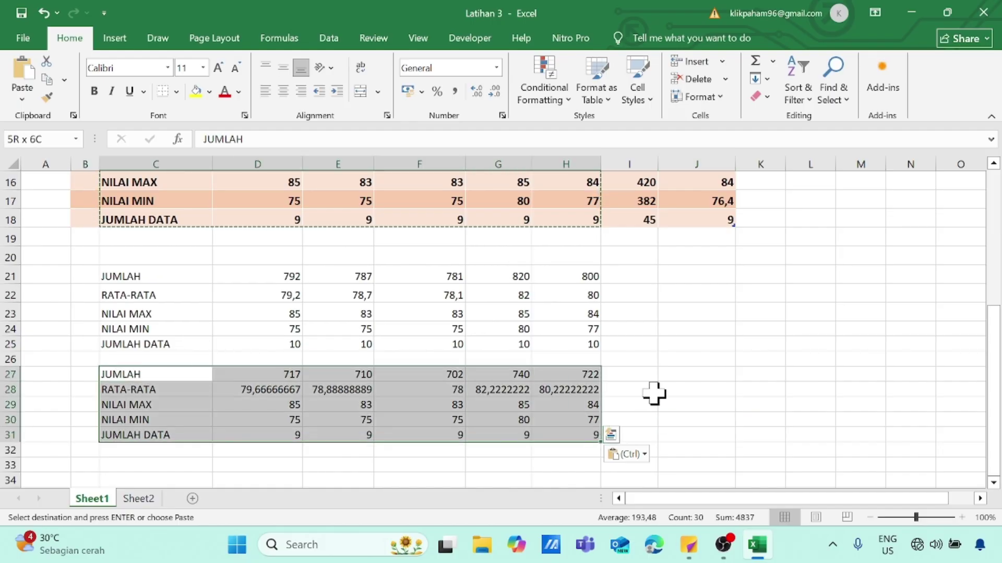
click(199, 96)
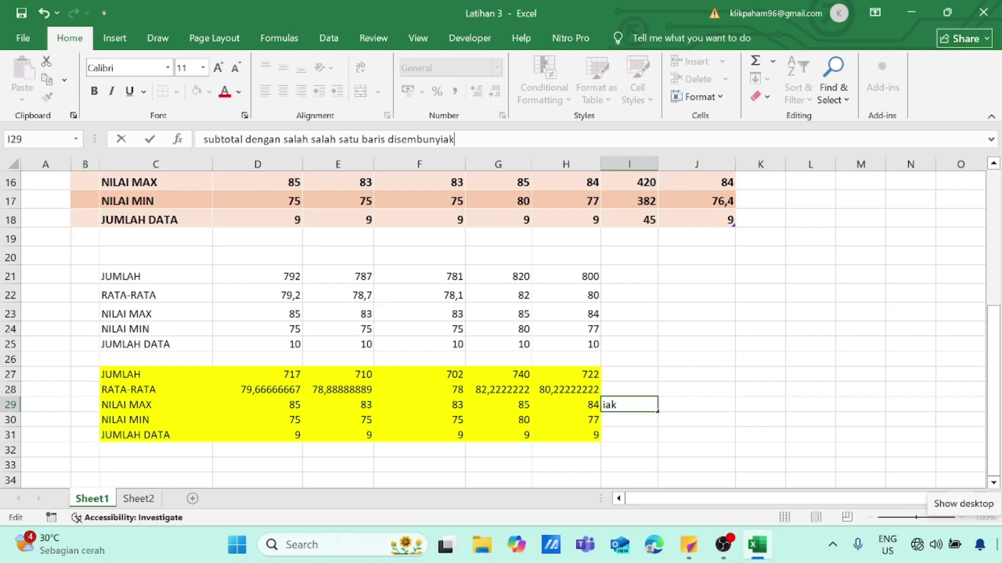
key(Return)
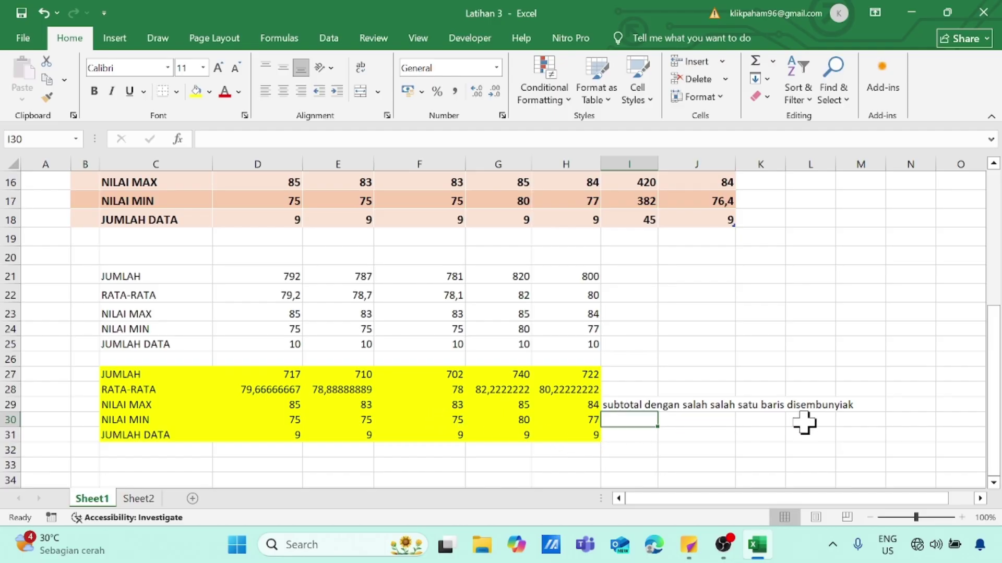
click(607, 405)
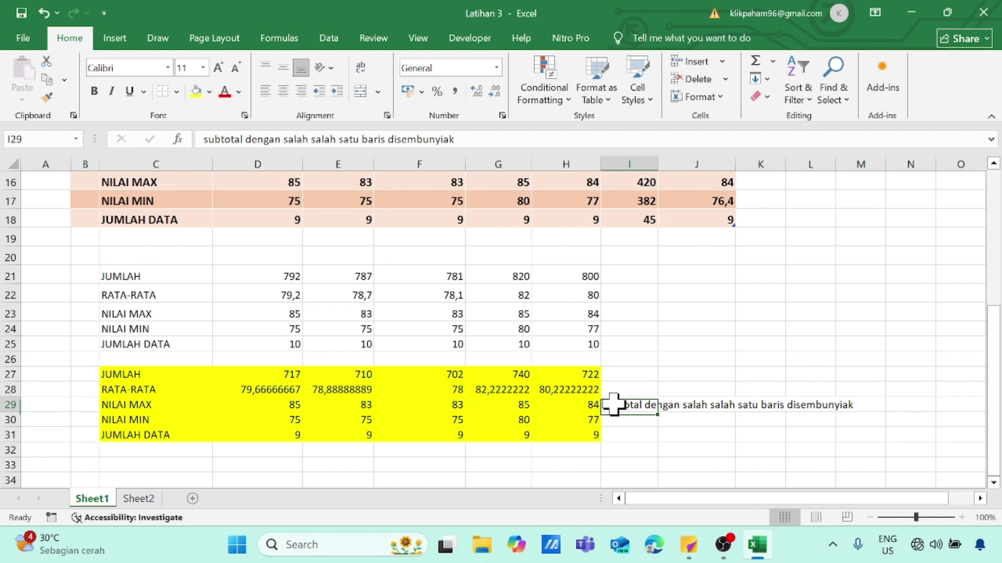
click(469, 144)
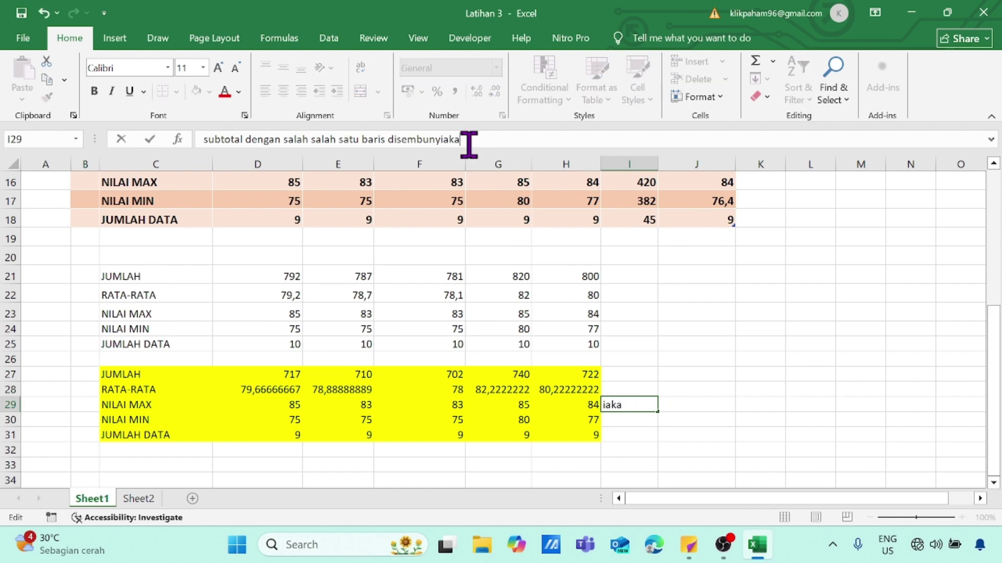
click(498, 450)
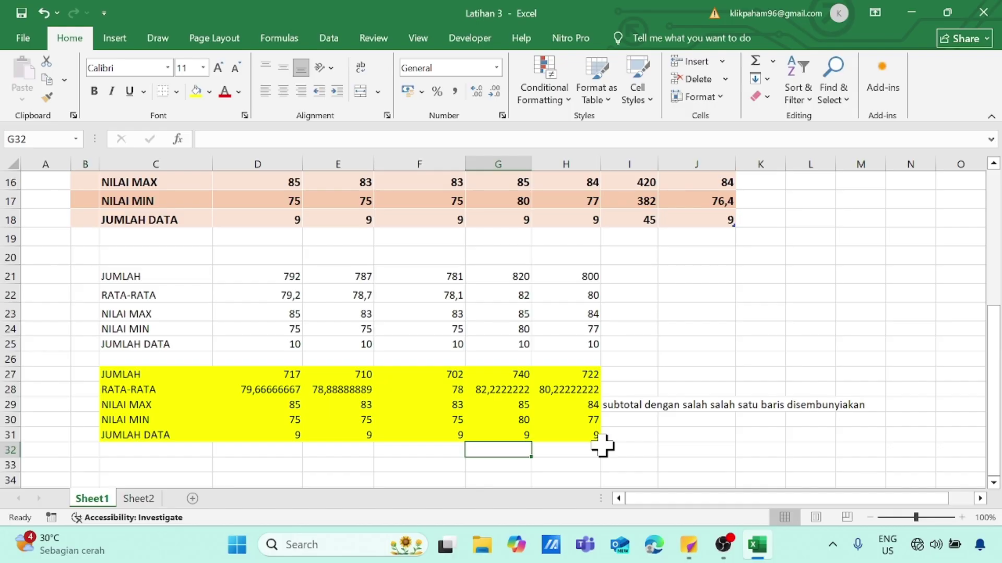
- Clear the SUBTOTAL formulas from the summary cells D14:H18
scroll(602, 445, up, 2)
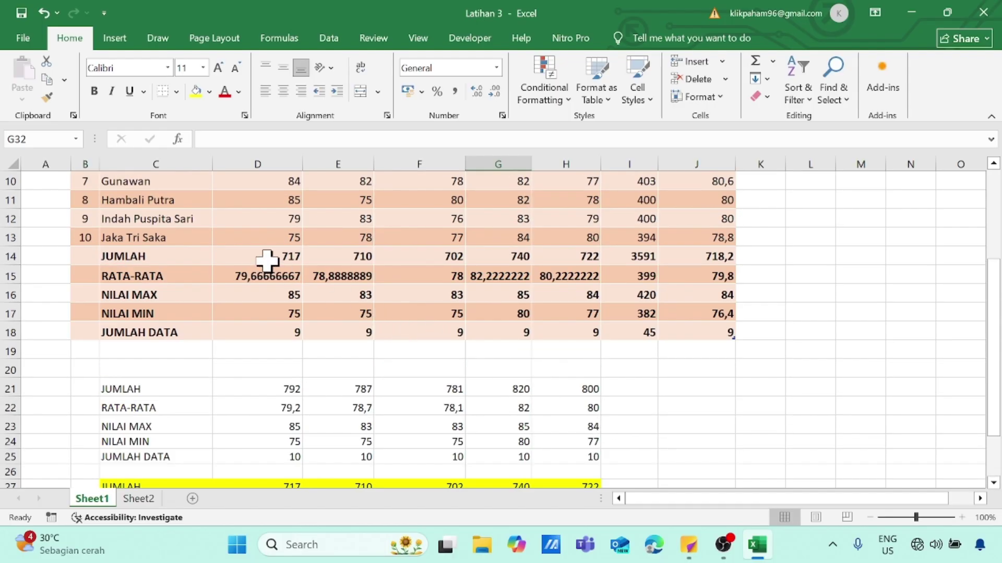
drag(268, 260, 566, 332)
key(Delete)
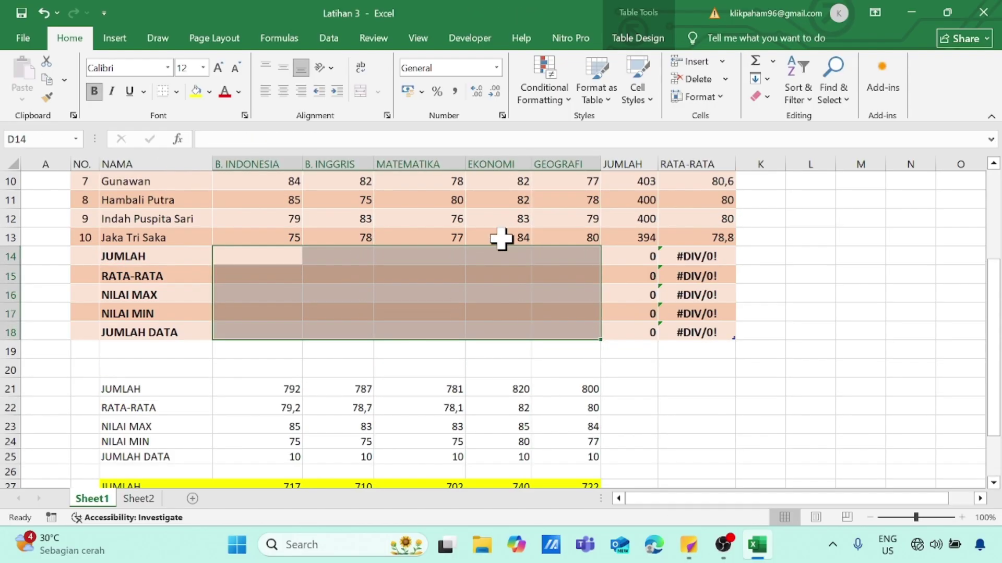
- Enter the formula =SUM(D4:D13) in D14 for the B. INDONESIA total
scroll(403, 264, up, 2)
scroll(214, 249, up, 1)
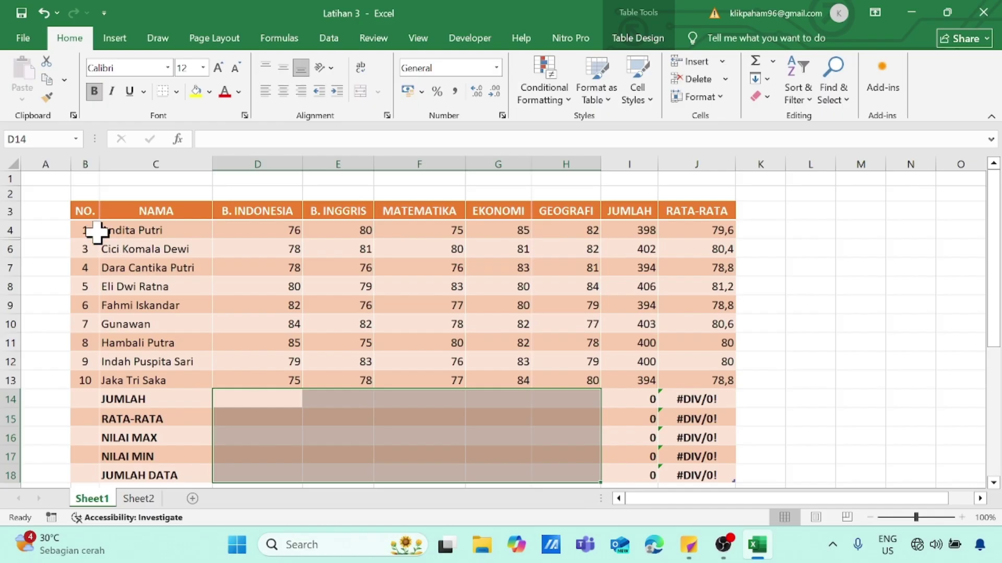
scroll(394, 349, down, 2)
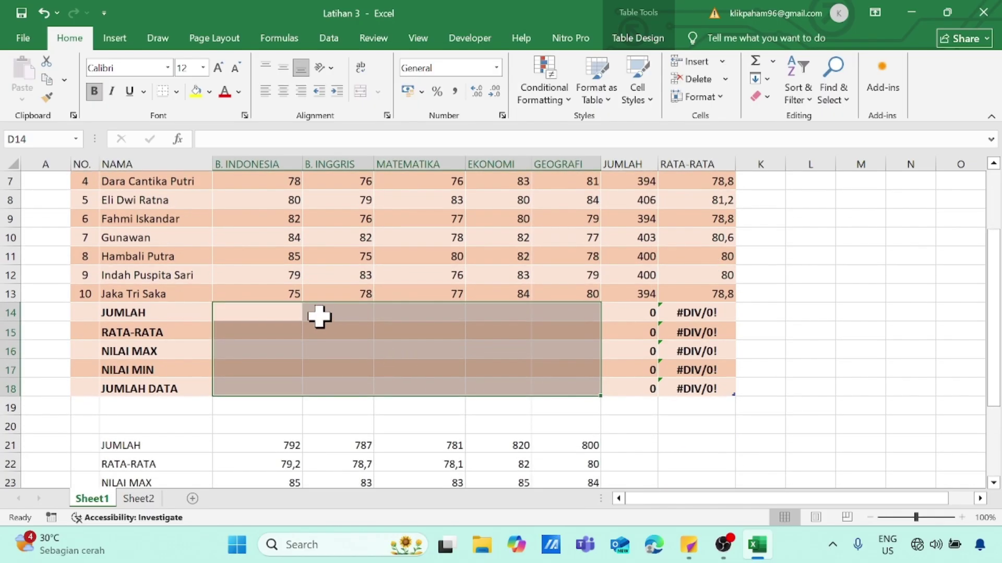
click(268, 313)
text(=su)
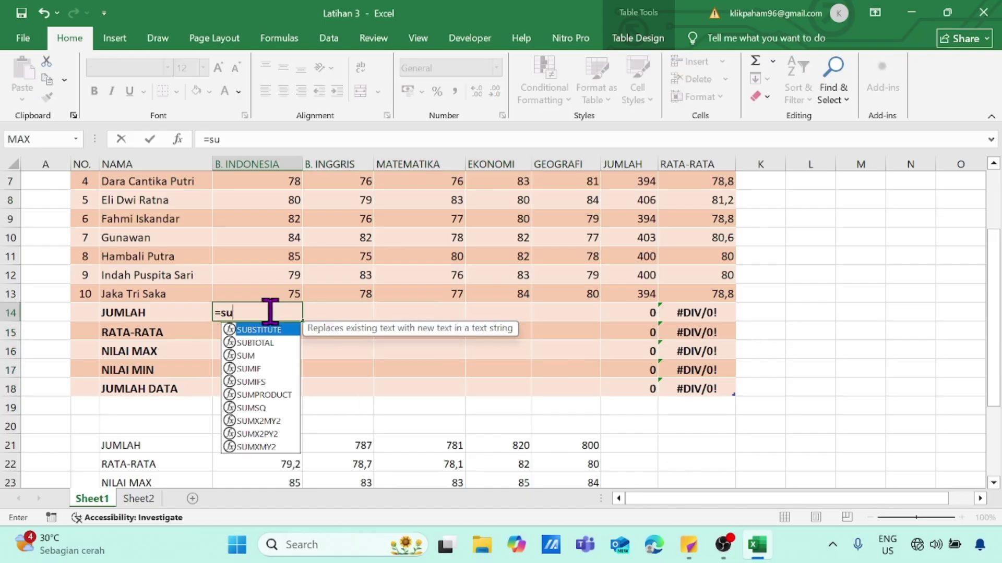
text(m()
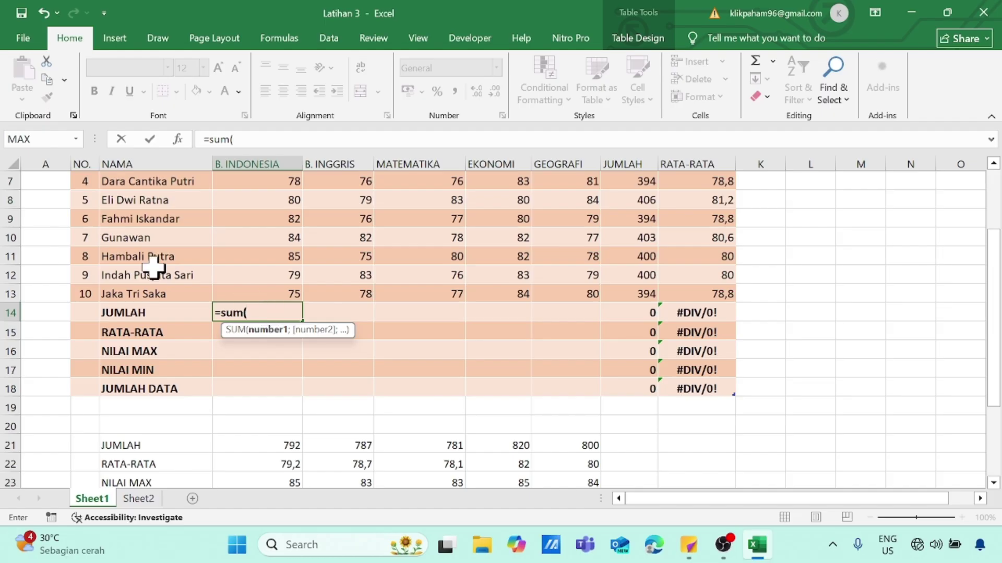
scroll(269, 269, up, 2)
click(292, 229)
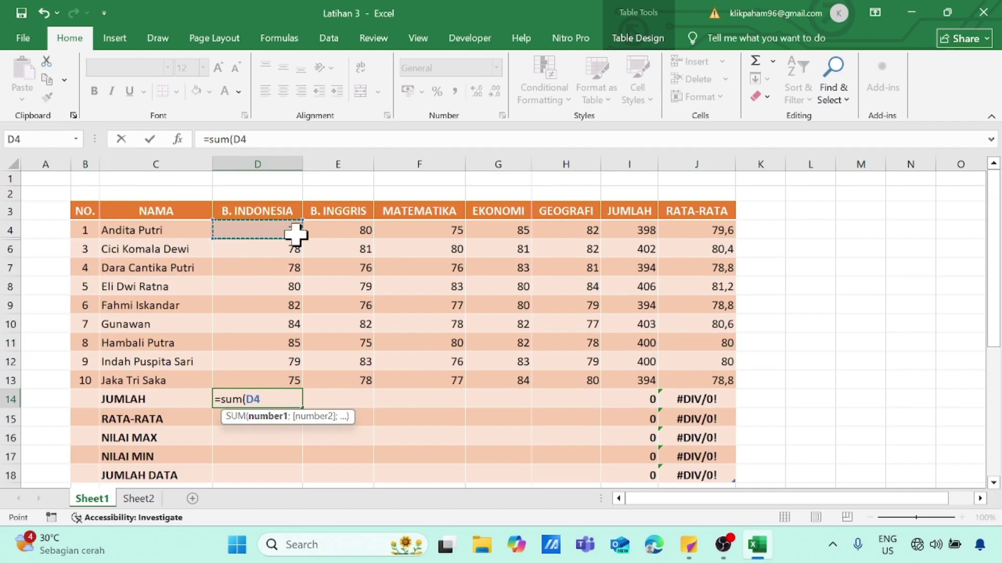
drag(301, 233, 295, 376)
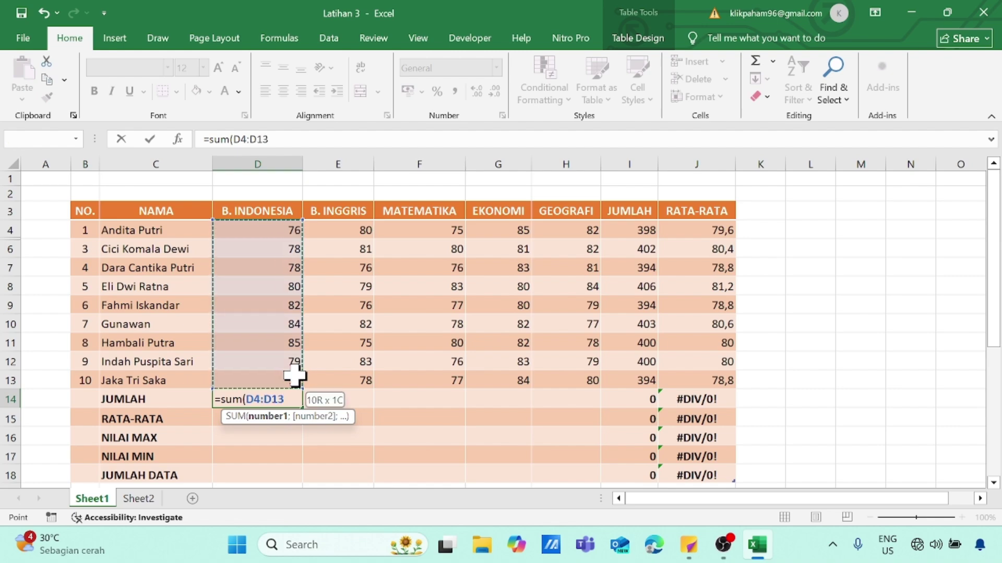
text())
key(Return)
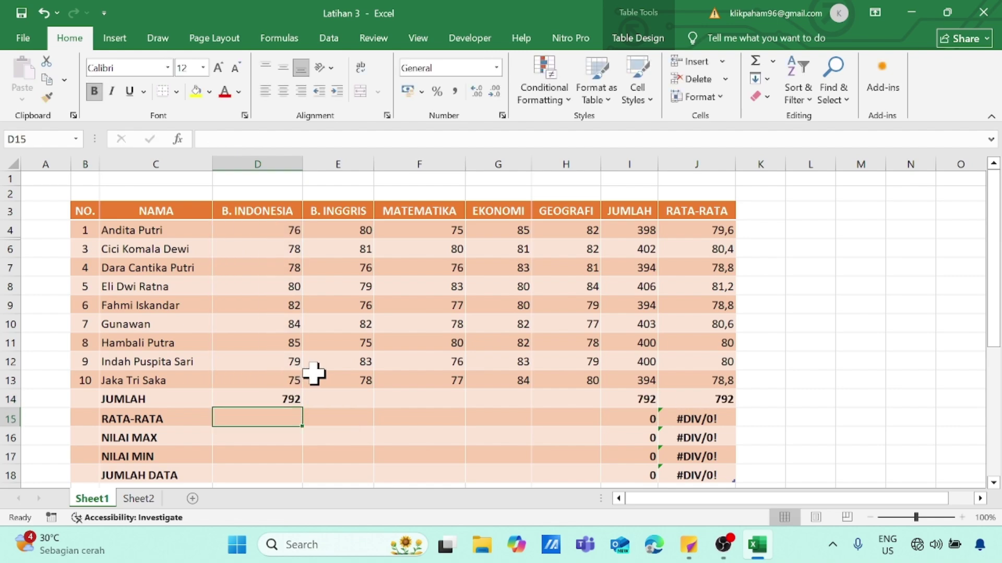
- Copy the SUM formula in D14 to the other subjects in E14:H14
scroll(297, 360, down, 1)
click(278, 349)
key(ctrl+c)
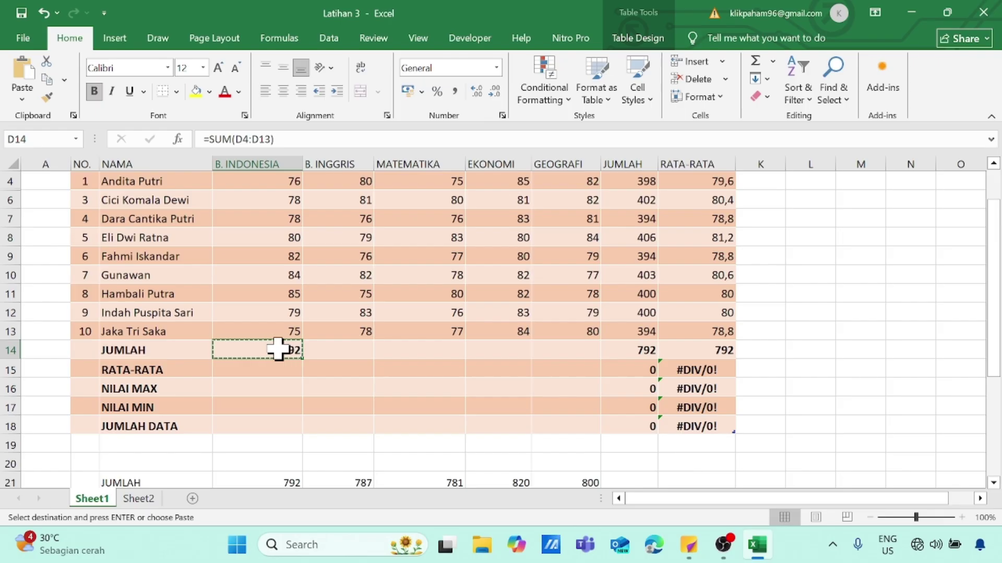
click(332, 350)
drag(578, 339, 582, 351)
key(ctrl+v)
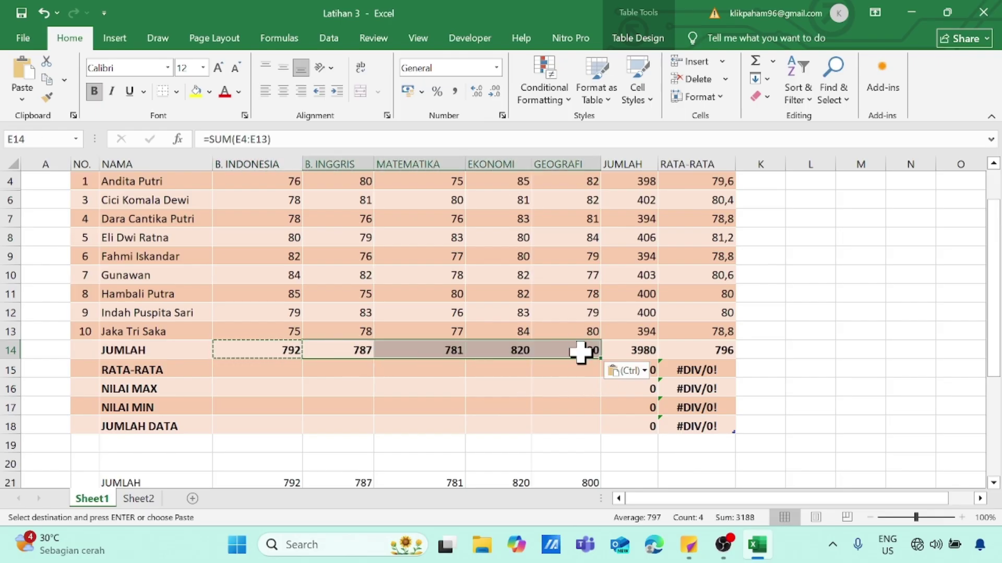
- Enter the formula =AVERAGE(D4:D13) in D15 for the B. INDONESIA average
click(289, 371)
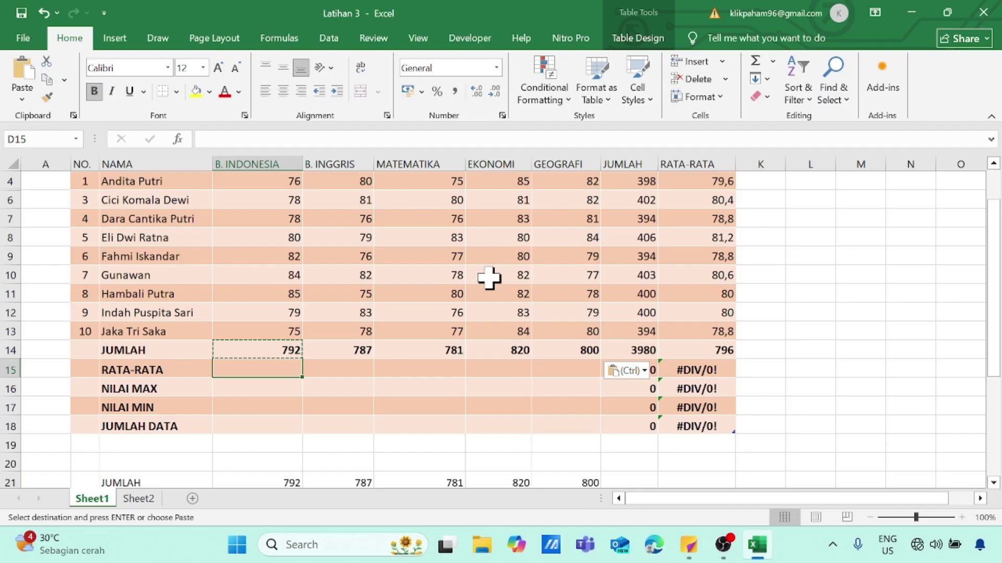
text(= avera)
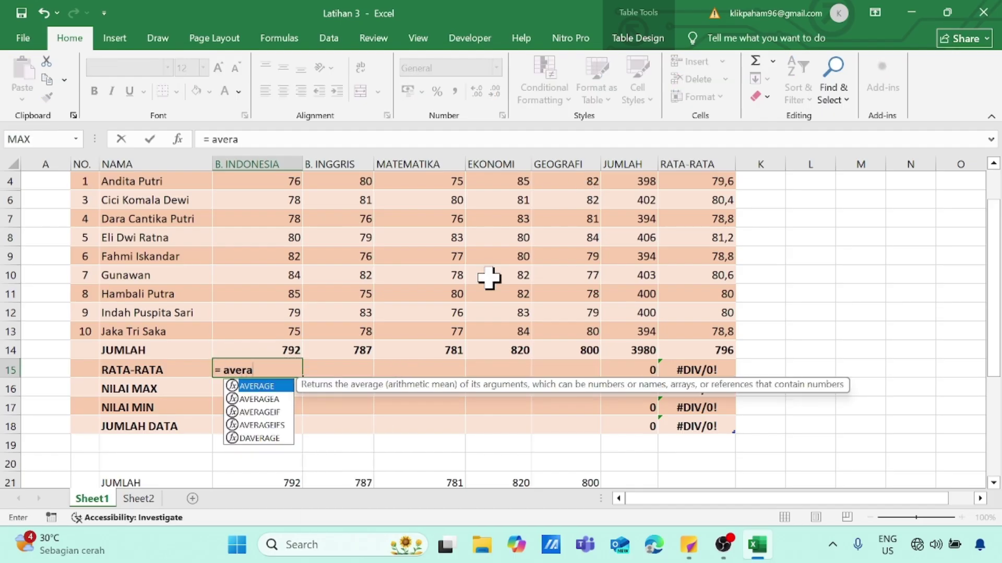
text(ge()
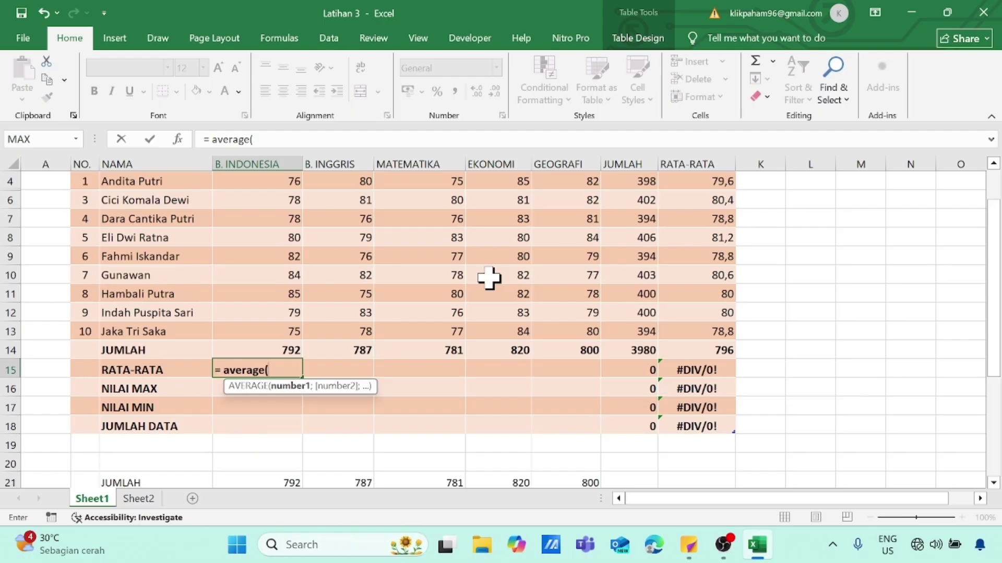
click(276, 182)
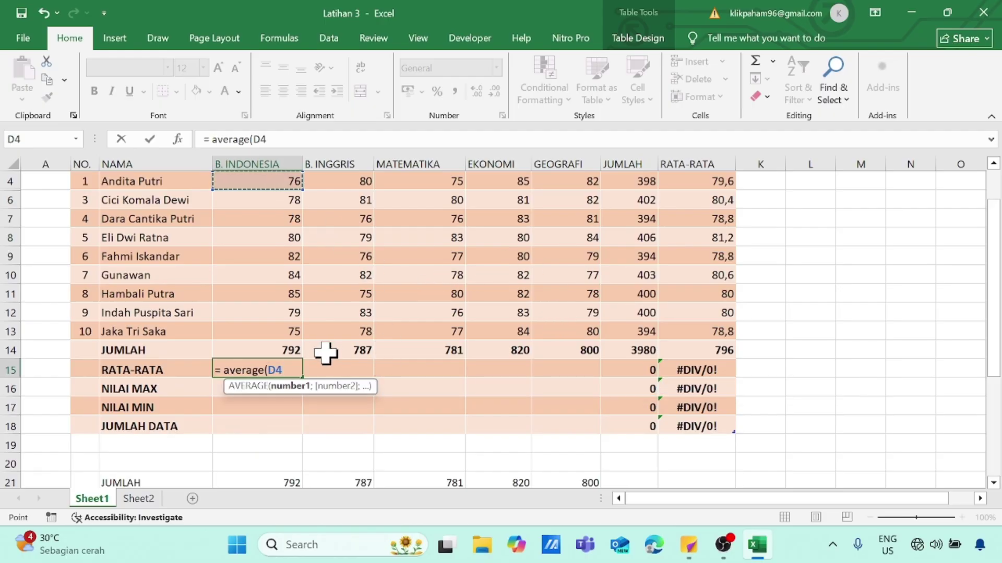
shift+click(292, 336)
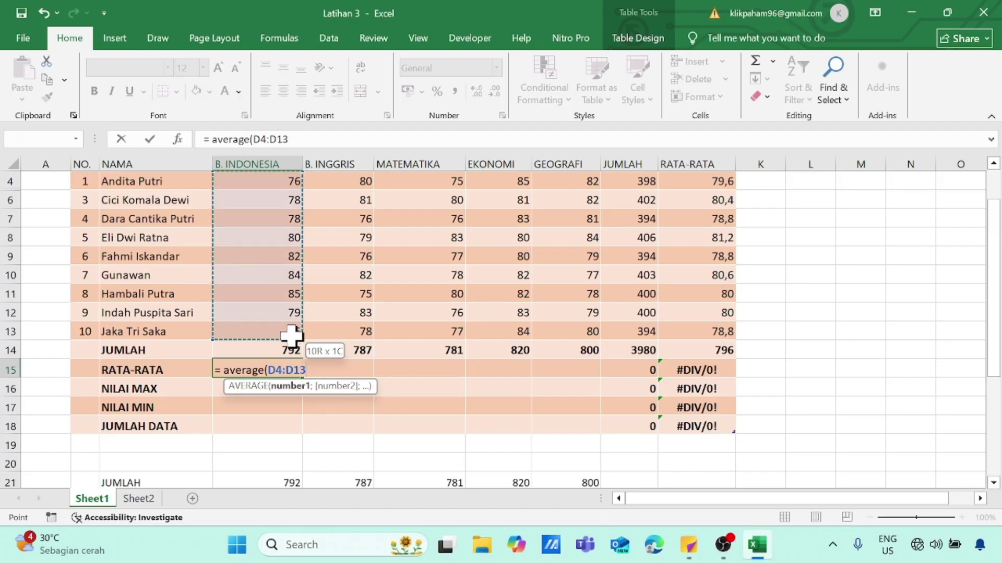
text())
key(Return)
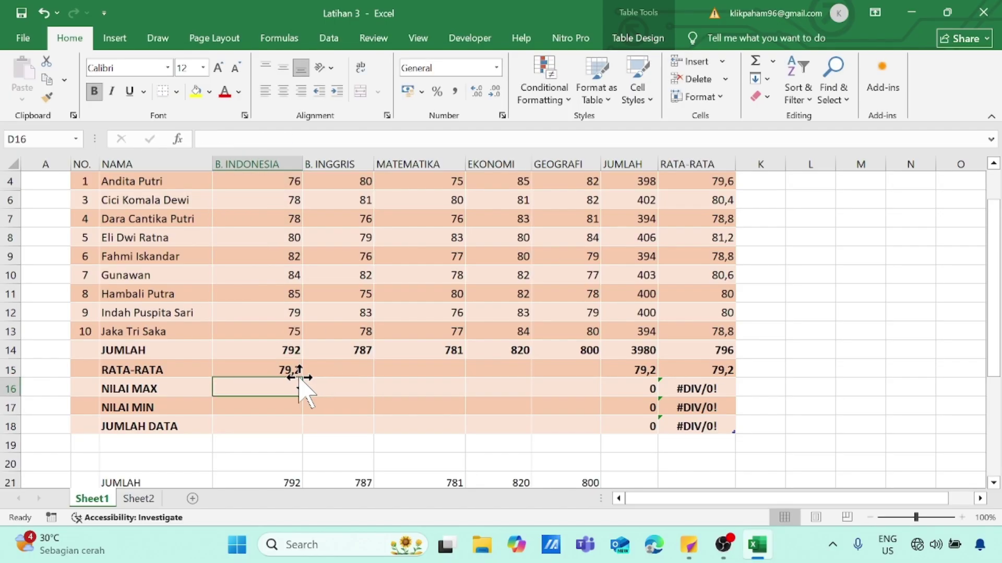
- Copy the AVERAGE formula in D15 to the other subjects in E15:H15
click(283, 367)
key(ctrl+c)
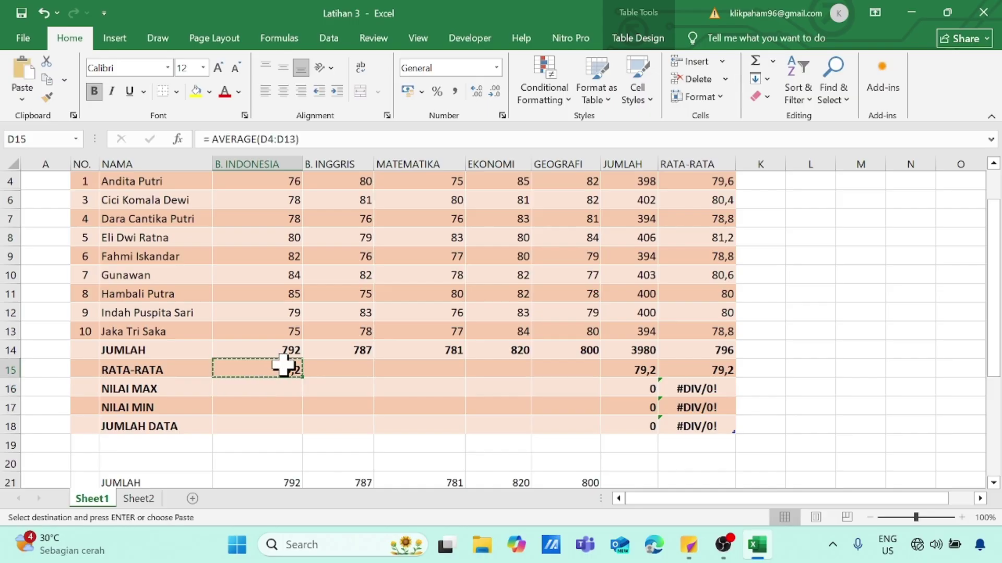
click(331, 371)
shift+click(578, 370)
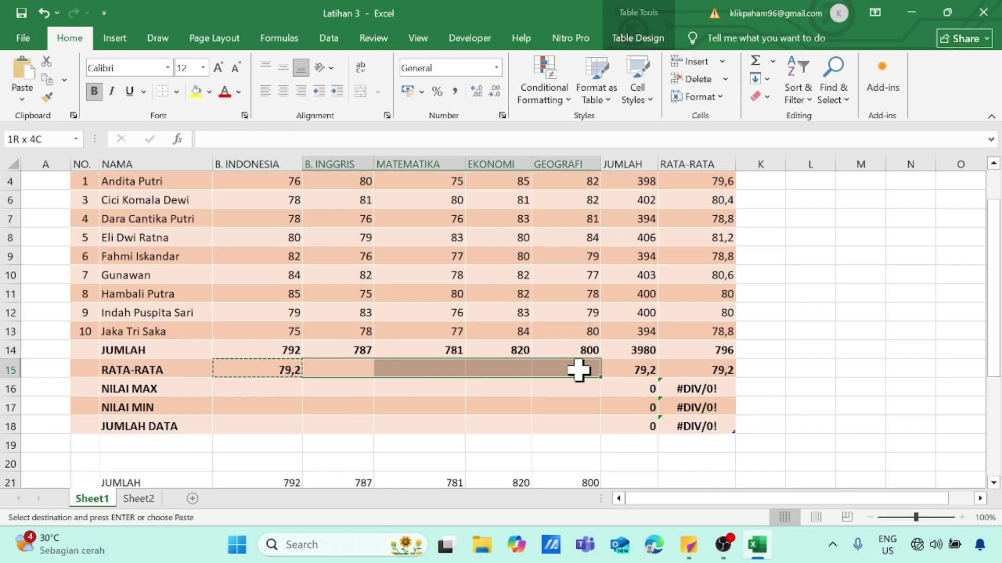
key(ctrl+v)
click(280, 386)
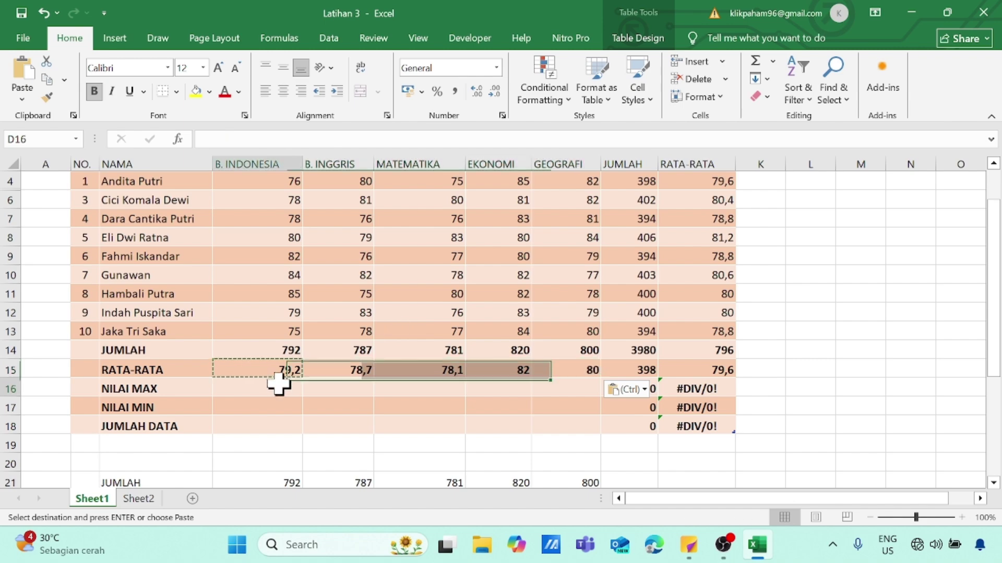
- Enter the formula =MAX(D4:D13) in D16 for the highest B. INDONESIA score
text(=max)
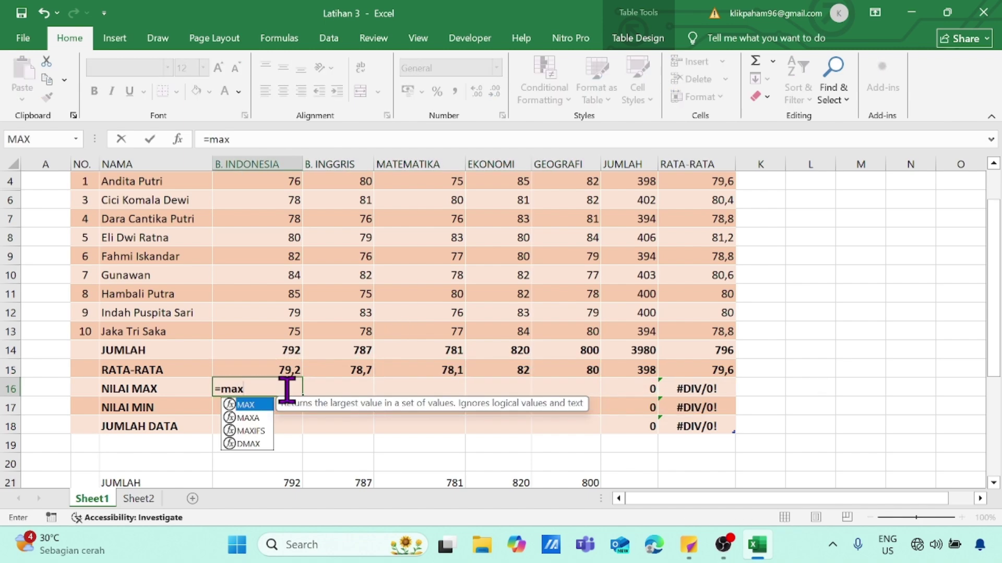
text(()
scroll(334, 407, up, 1)
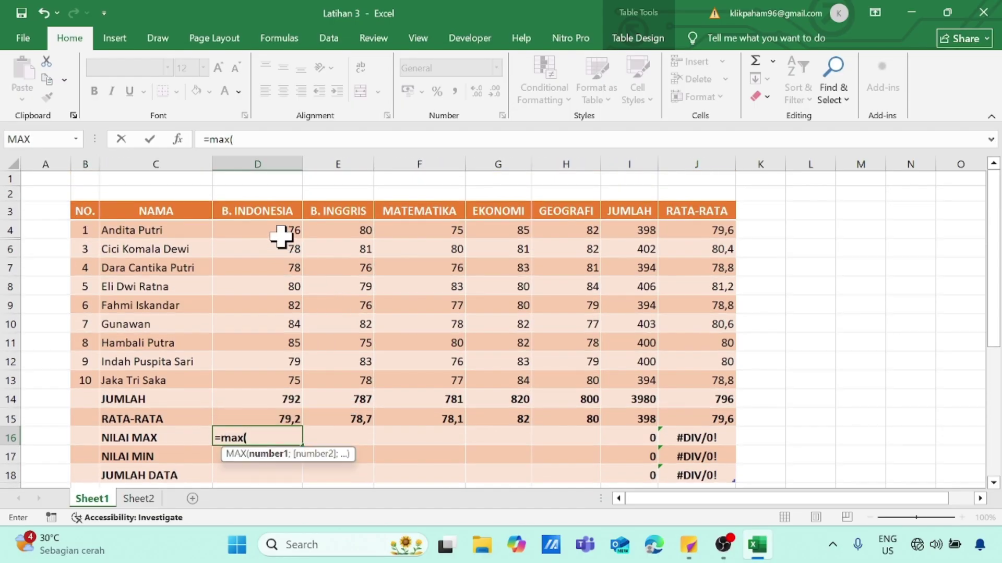
click(275, 233)
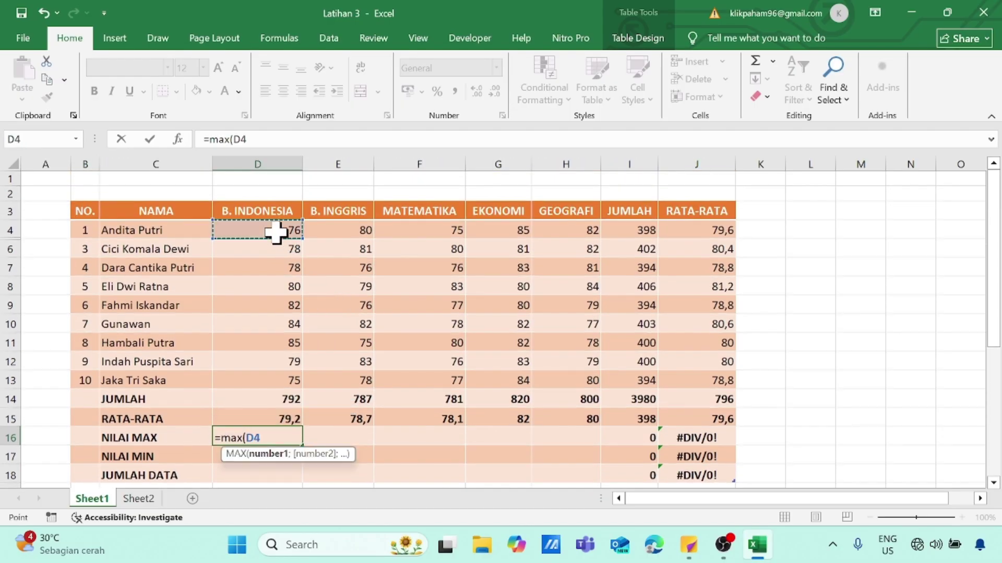
scroll(420, 331, down, 1)
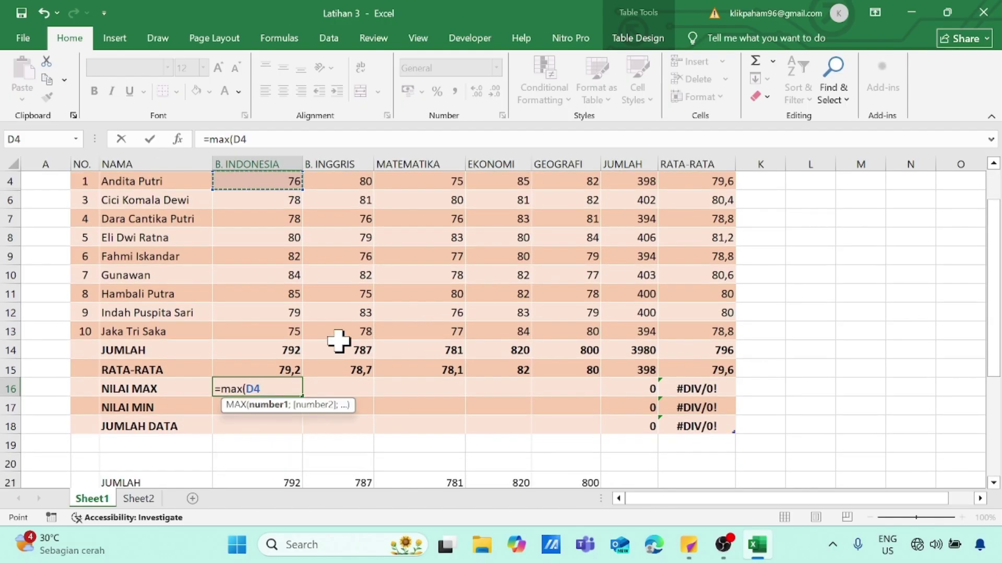
shift+click(281, 333)
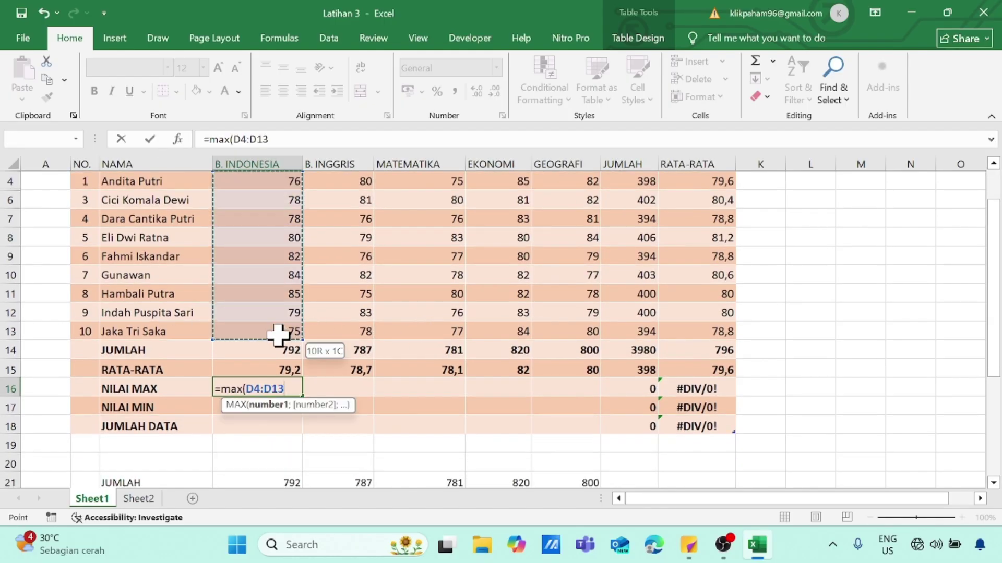
key(Return)
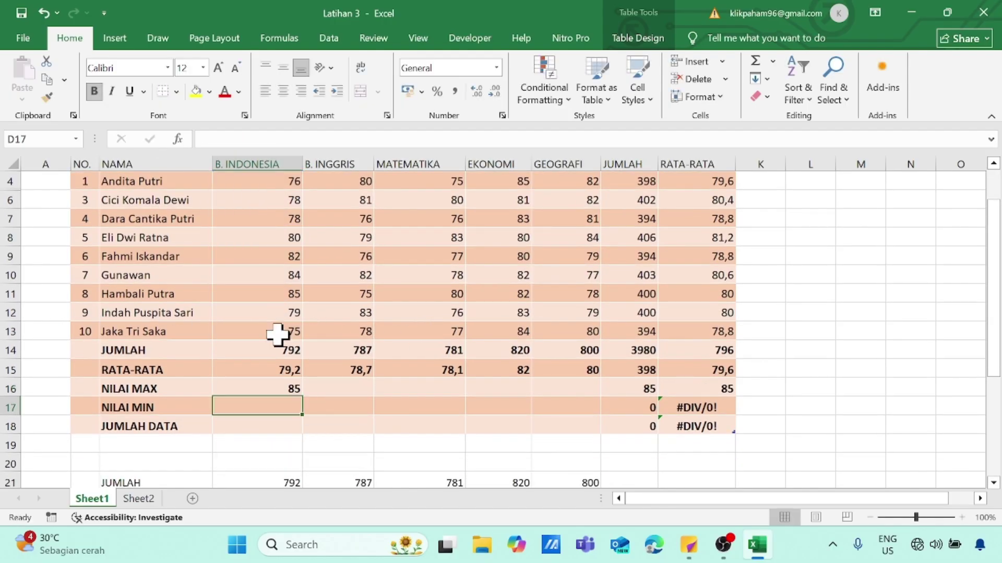
- Copy the MAX formula in D16 to the other subjects in E16:H16
click(277, 389)
key(ctrl+c)
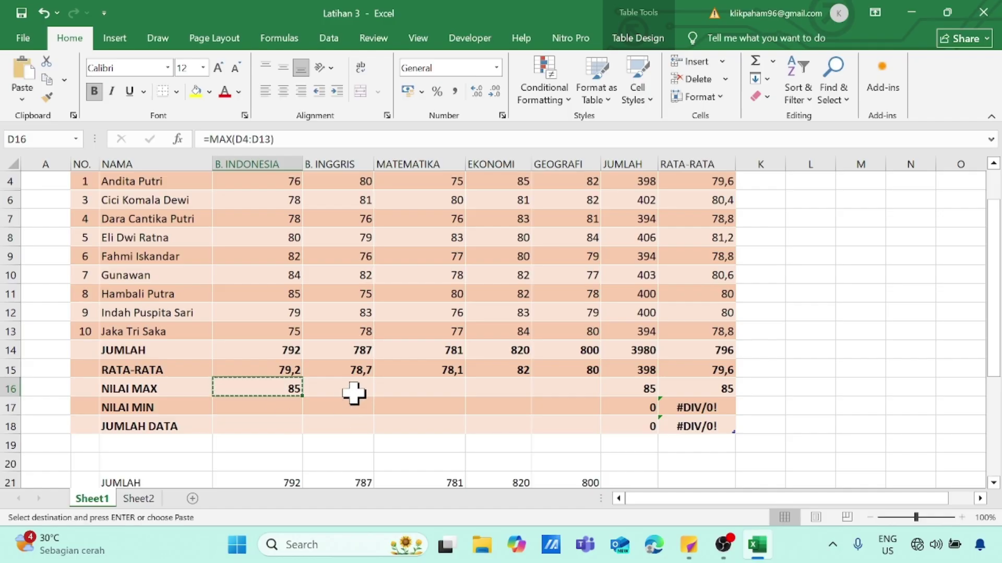
key(Right)
shift+click(582, 389)
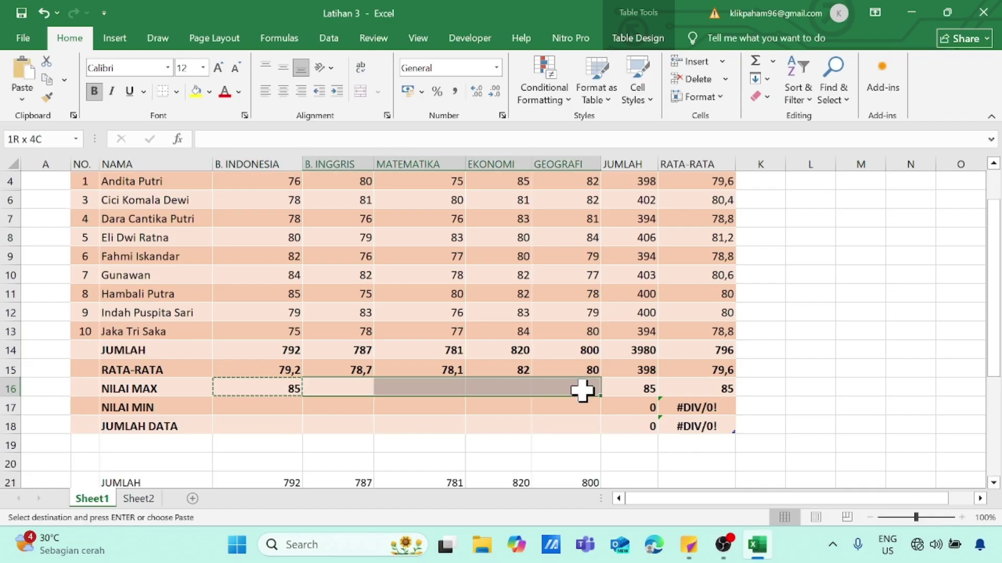
key(ctrl+v)
- Enter the formula =MIN(D4:D13) in D17 for the lowest B. INDONESIA score
click(285, 407)
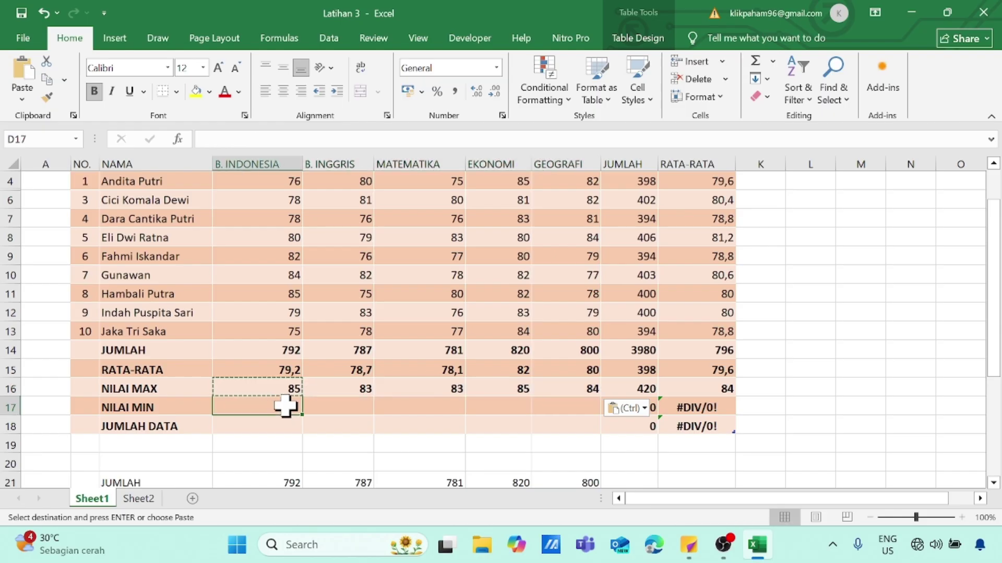
double_click(285, 406)
text(=min)
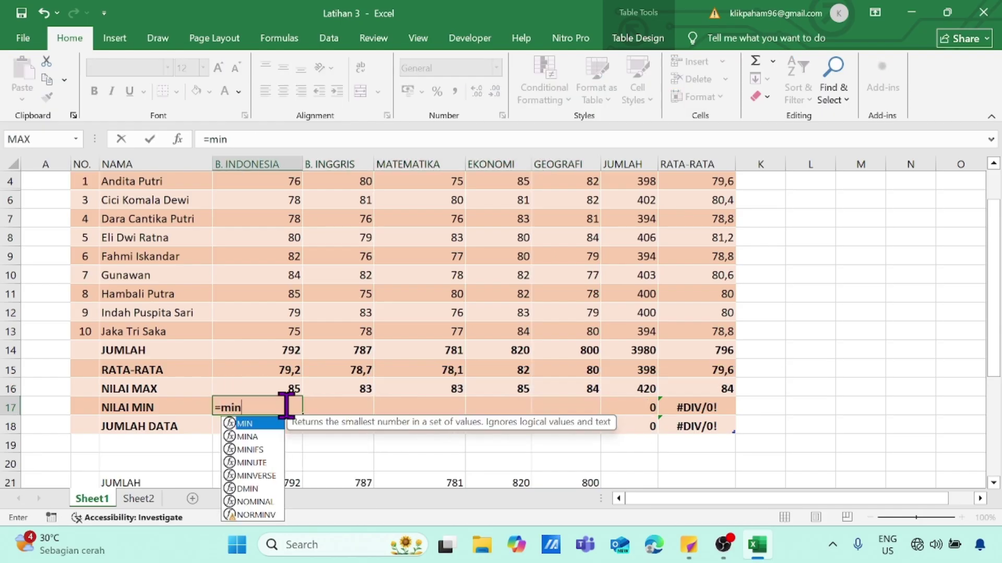
text(()
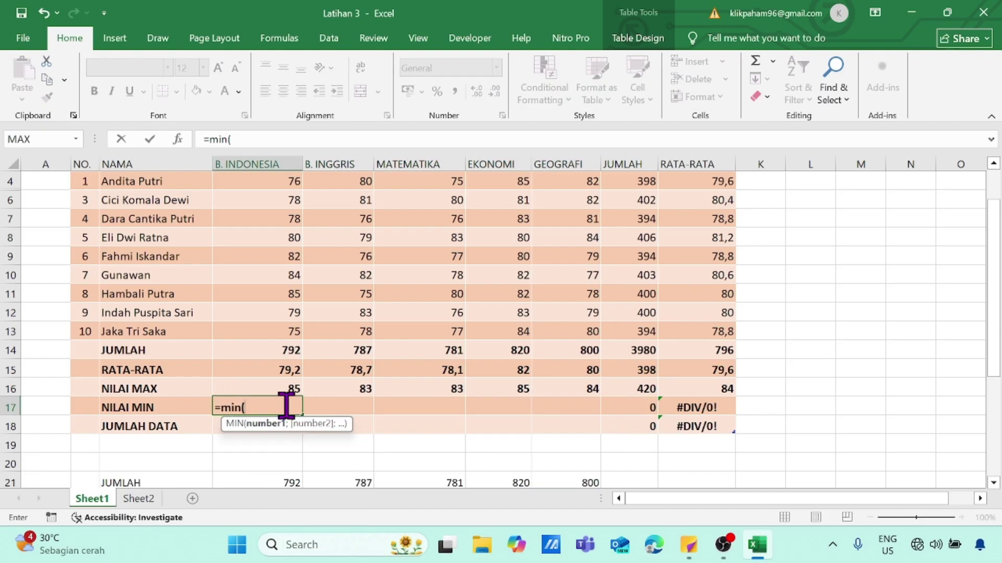
click(267, 177)
shift+click(292, 330)
text())
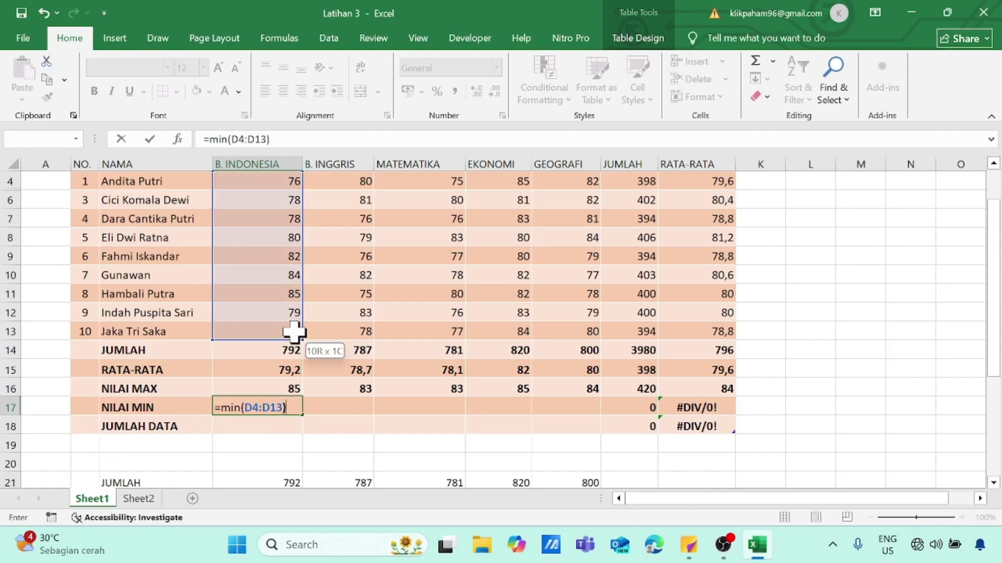
key(Return)
- Copy the MIN formula in D17 to the other subjects in E17:H17
click(268, 411)
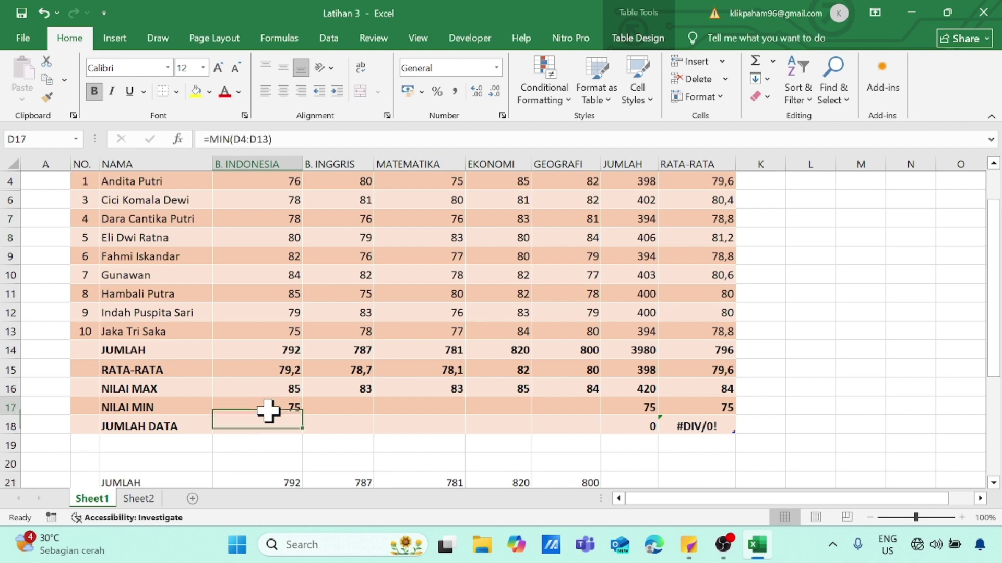
key(ctrl+c)
click(320, 407)
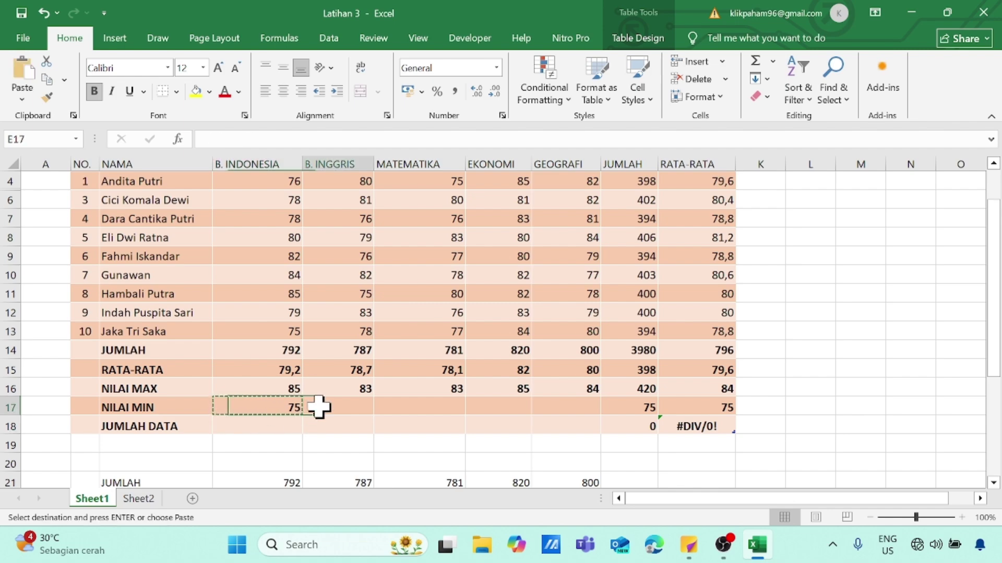
drag(547, 428, 586, 410)
key(ctrl+v)
- Enter the formula =COUNT(D4:D13) in D18 for the number of B. INDONESIA scores
click(282, 427)
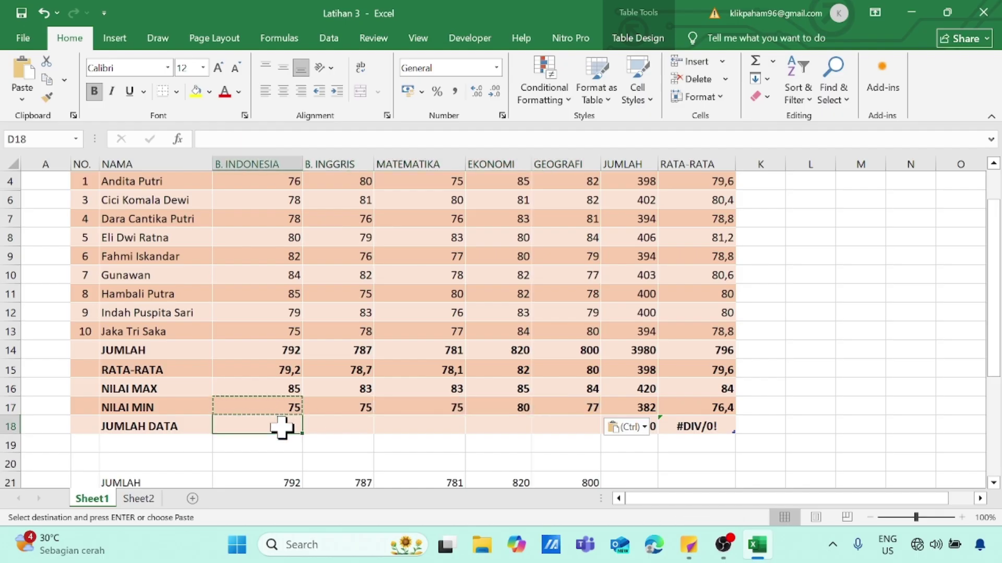
text(=co)
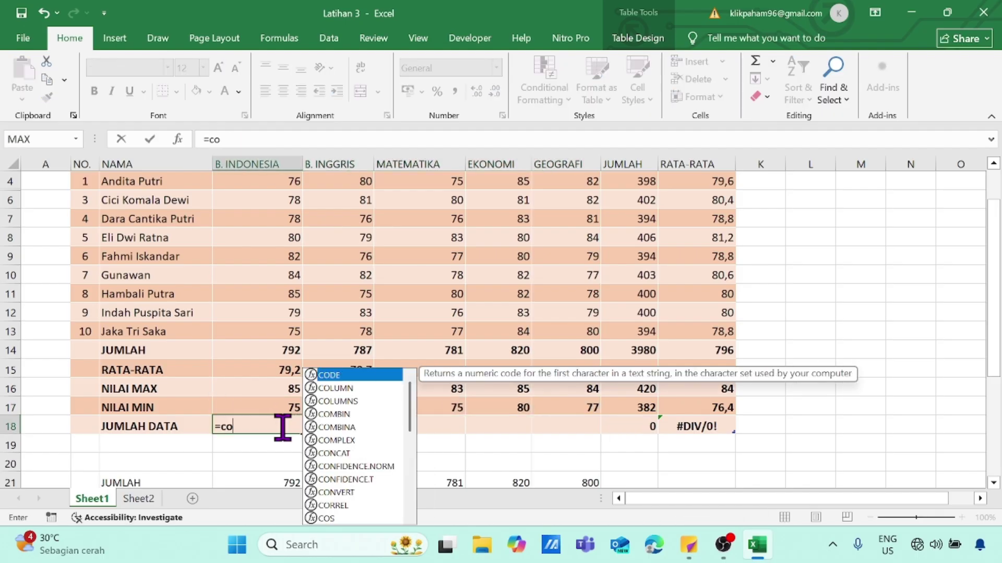
text(unt()
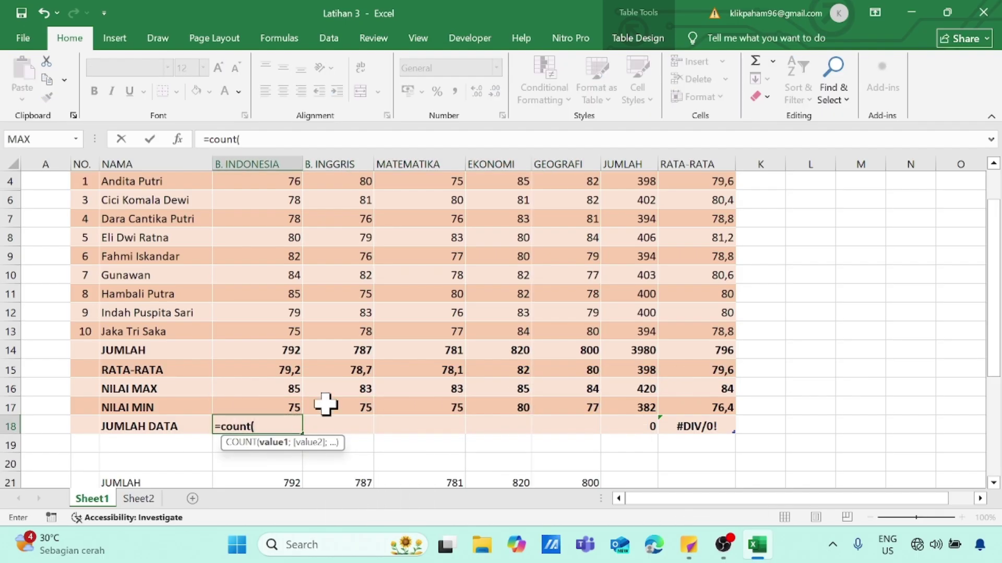
click(259, 181)
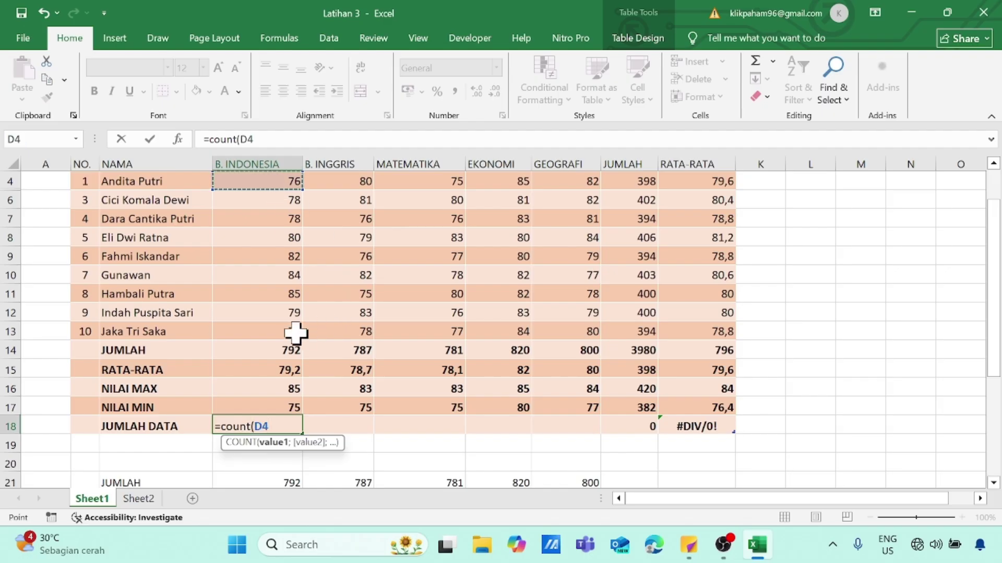
click(292, 332)
click(264, 183)
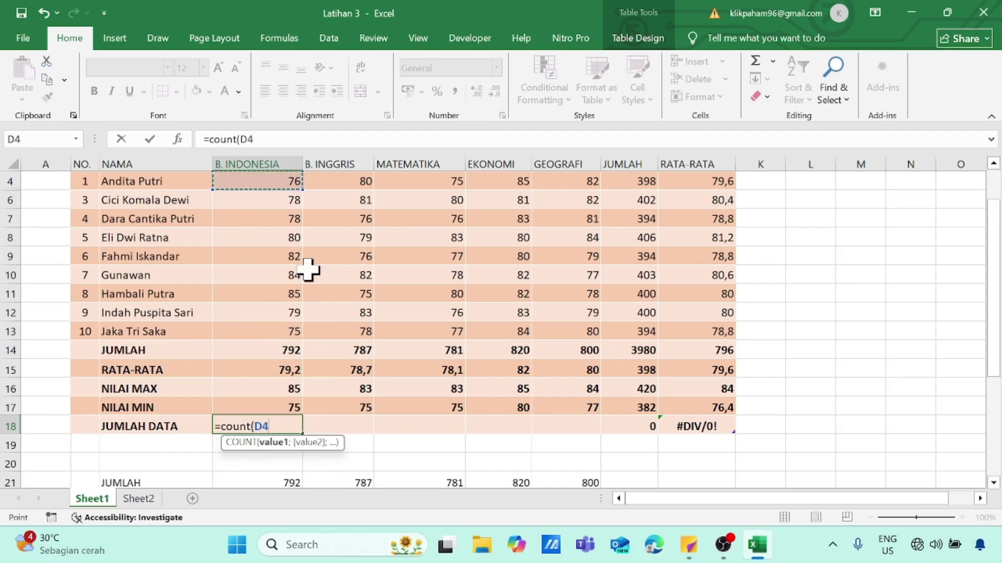
drag(283, 330, 283, 330)
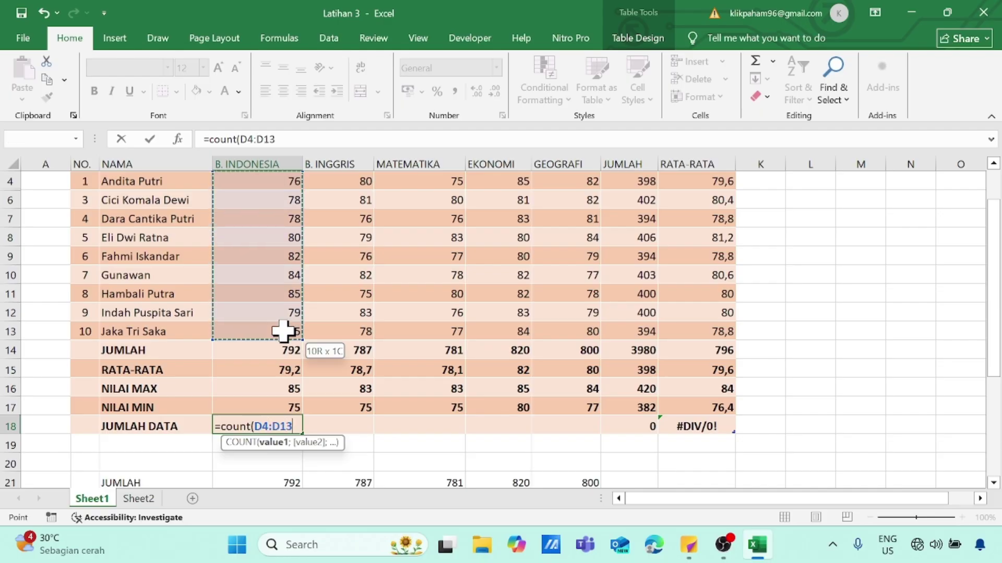
text())
key(Return)
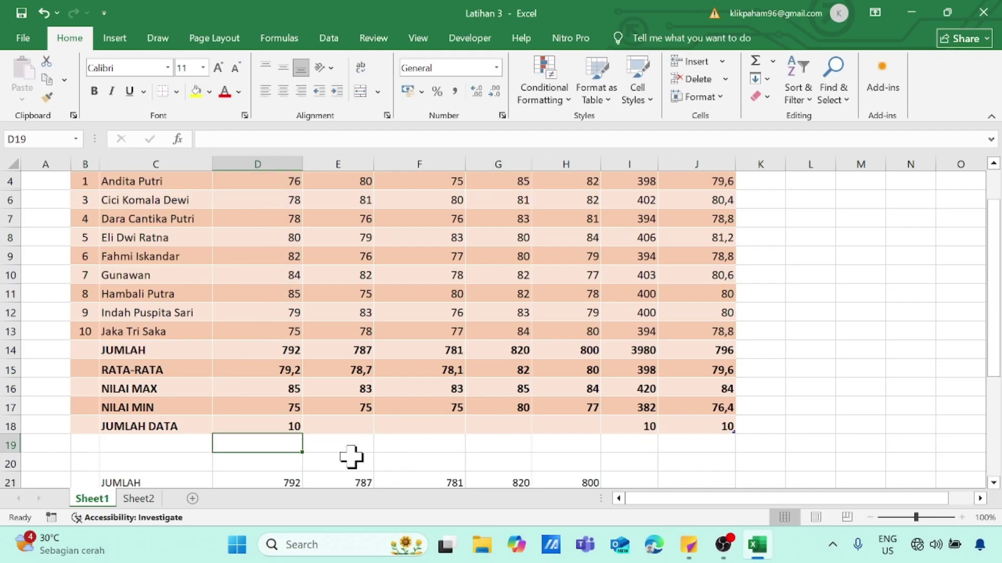
- Copy the COUNT formula in D18 to the other subjects in E18:H18
click(273, 423)
key(ctrl+c)
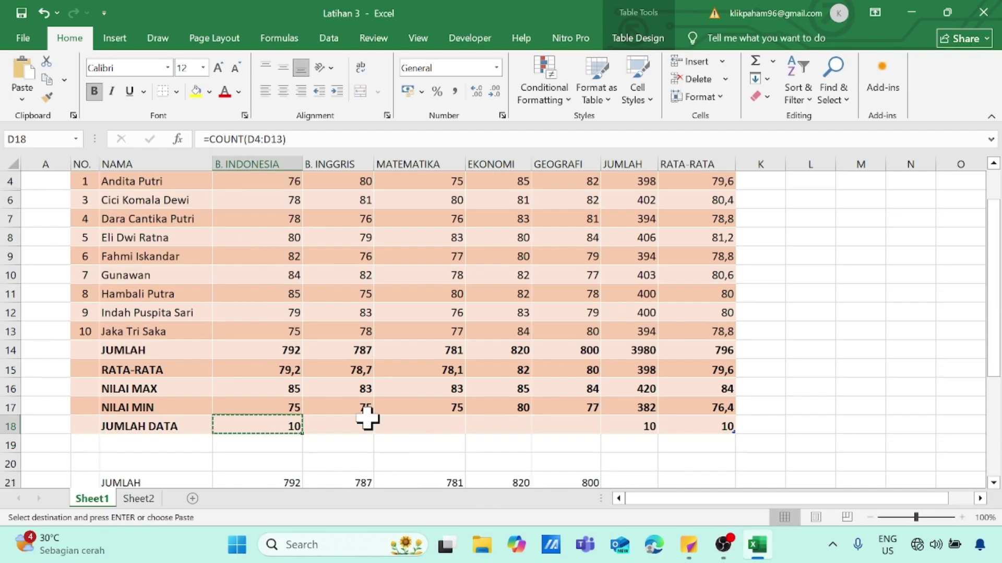
click(333, 425)
drag(547, 430, 568, 428)
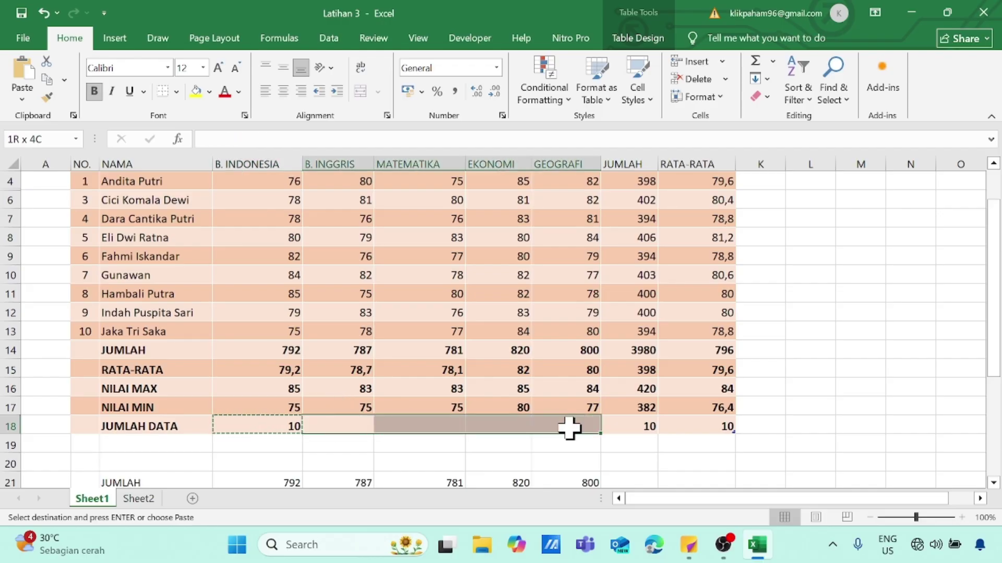
key(ctrl+v)
click(828, 389)
- Hide rows 21 to 25, which hold the first block of summary values below the score table
scroll(828, 389, down, 3)
click(761, 311)
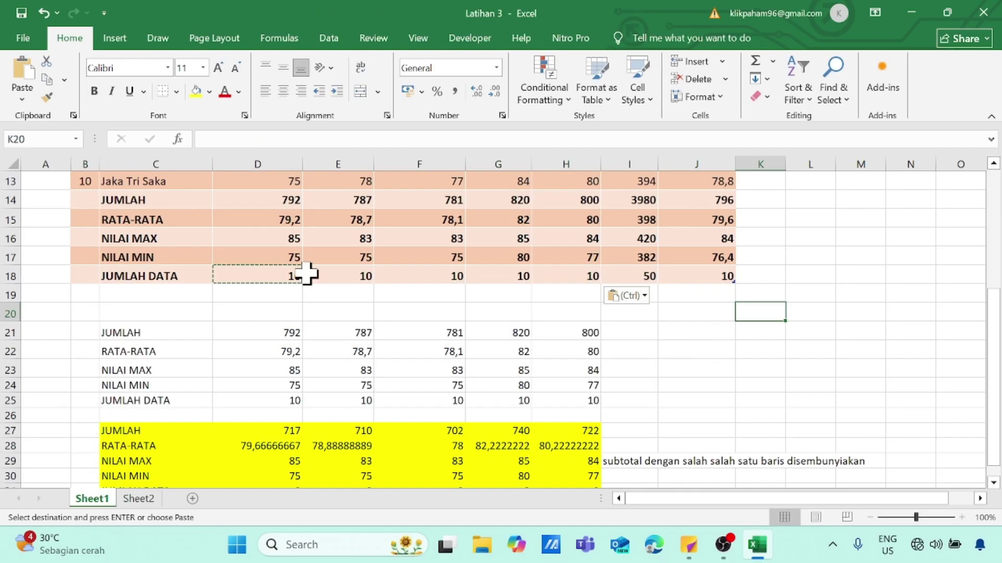
scroll(320, 269, up, 1)
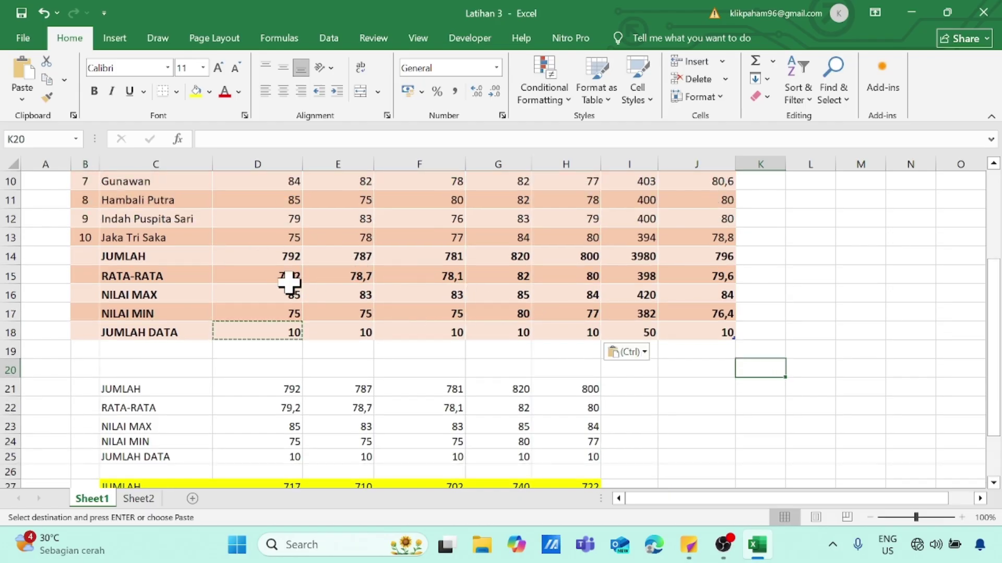
scroll(428, 313, down, 1)
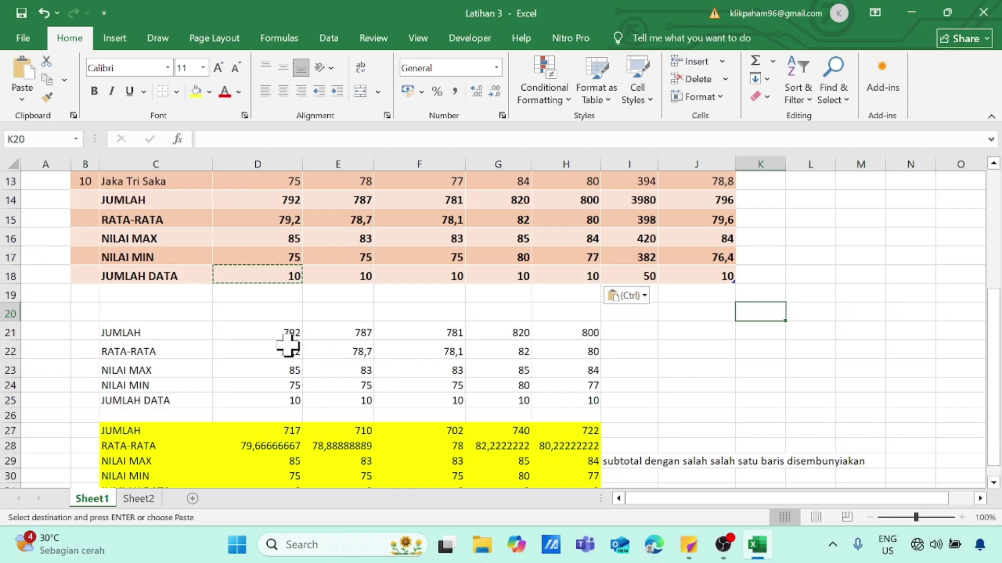
click(8, 334)
shift+click(6, 401)
right_click(7, 401)
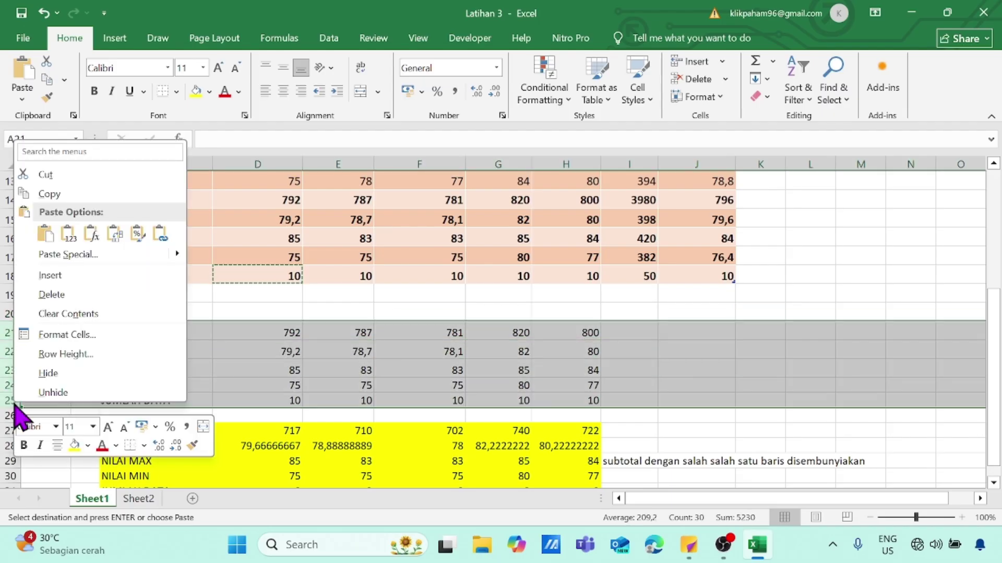
click(57, 371)
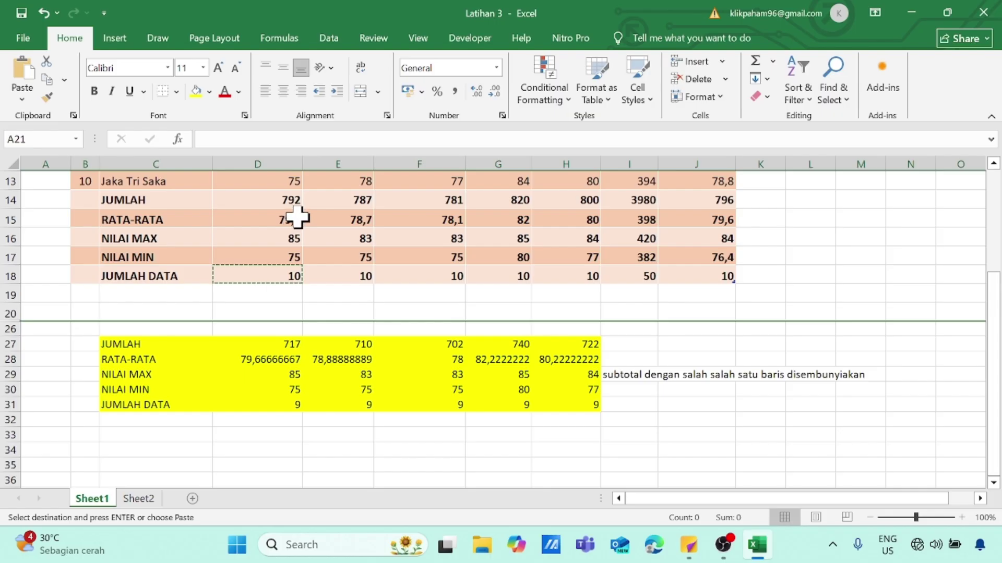
- Compare the ordinary function results in rows 14 to 18 with the yellow SUBTOTAL results in rows 27 to 31
scroll(331, 226, up, 3)
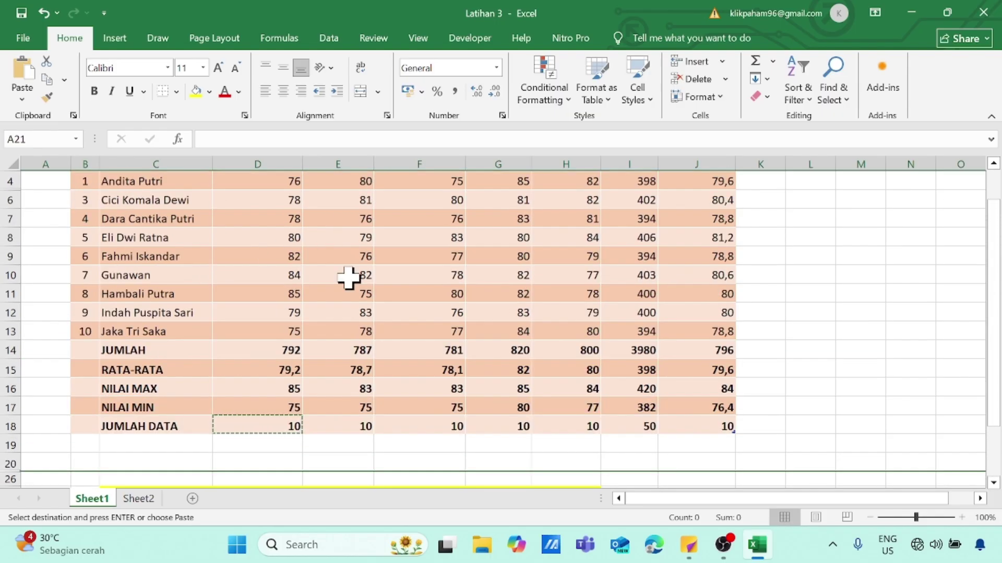
scroll(348, 278, down, 3)
drag(360, 389, 360, 374)
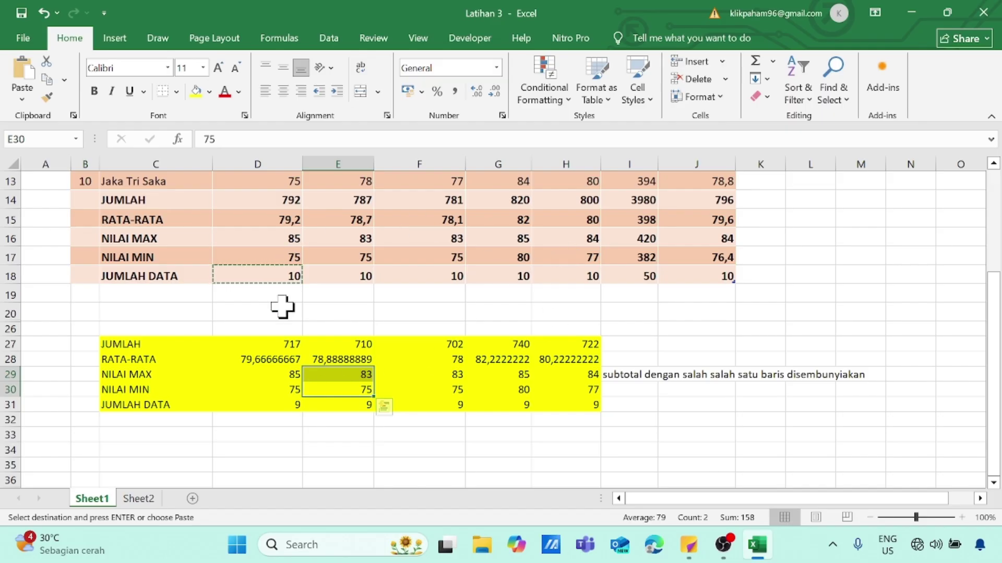
scroll(257, 228, up, 2)
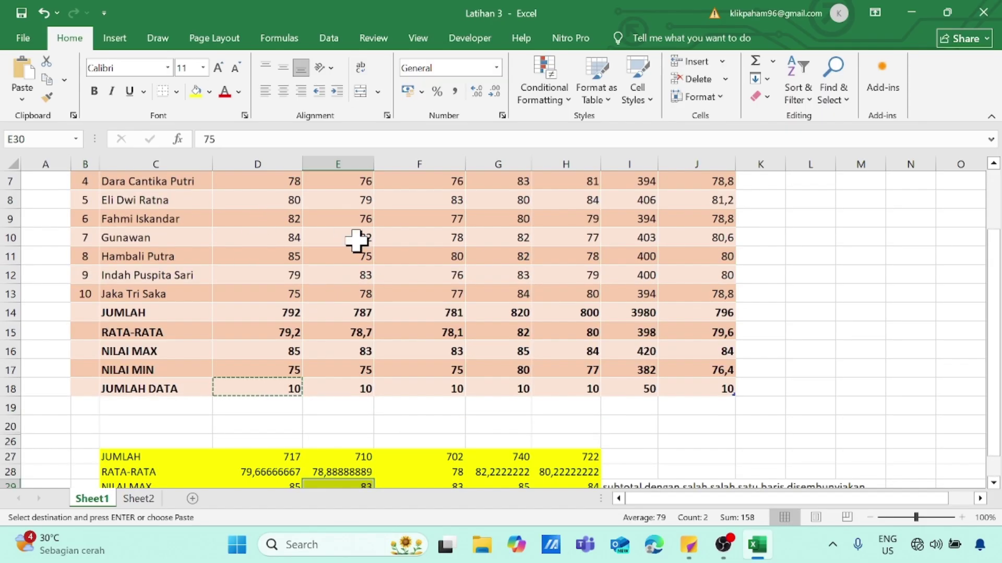
scroll(358, 240, down, 1)
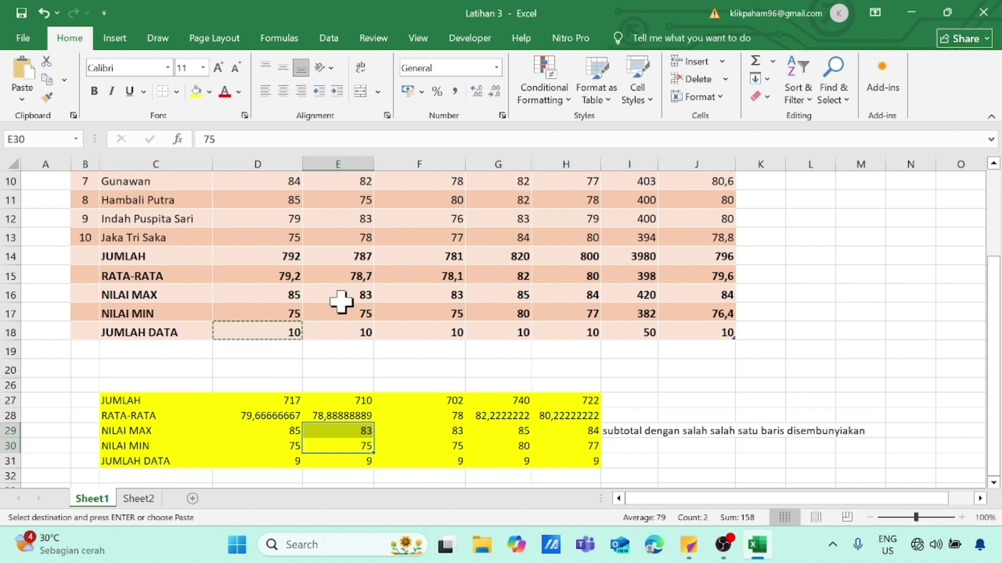
scroll(340, 302, up, 1)
scroll(340, 302, up, 1)
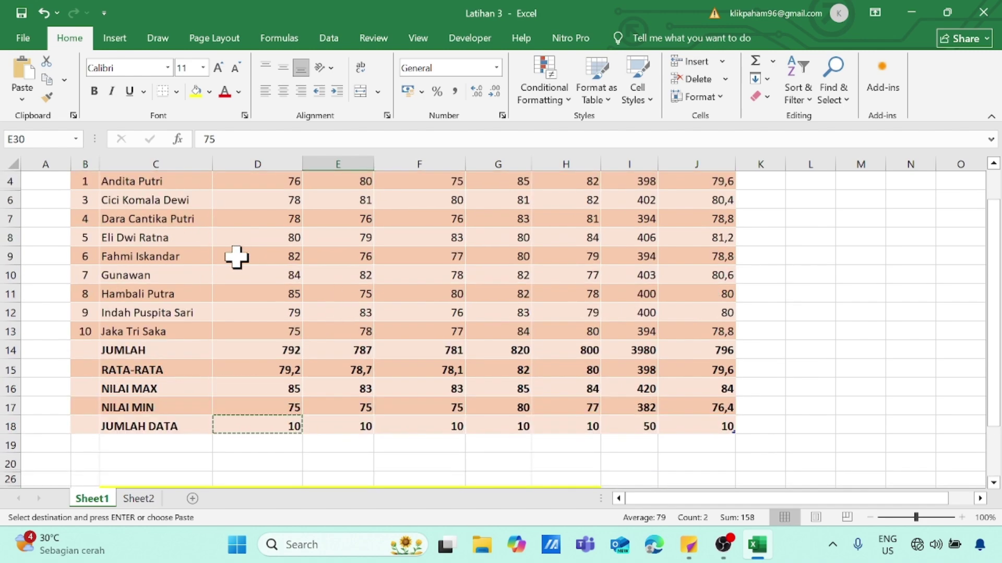
scroll(323, 308, up, 1)
scroll(323, 313, down, 2)
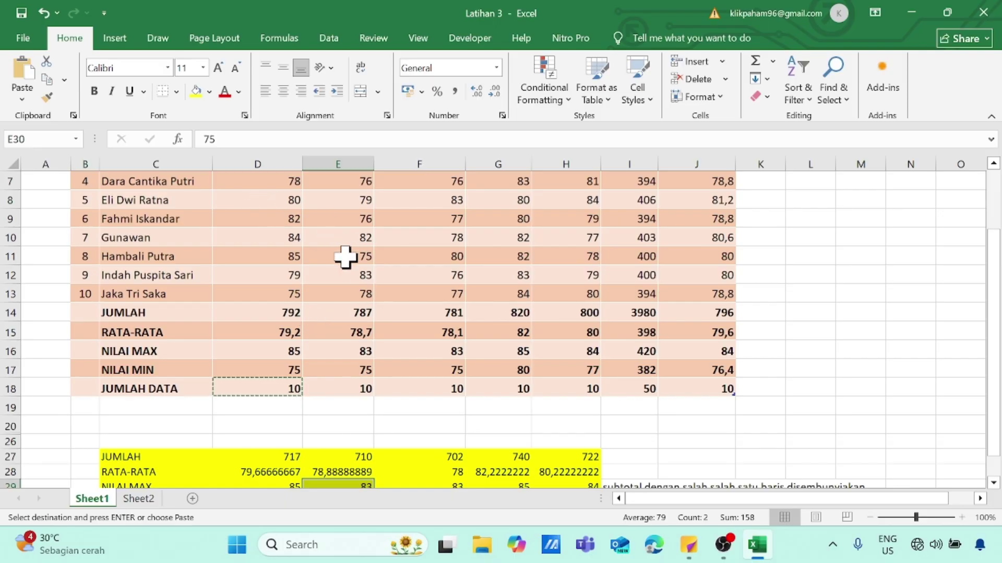
scroll(346, 257, down, 1)
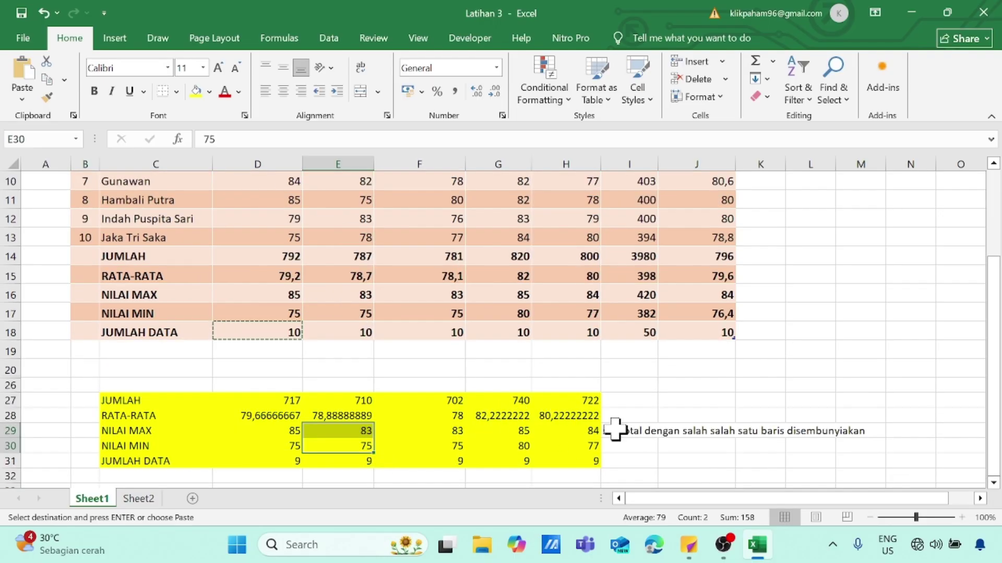
scroll(339, 353, up, 2)
scroll(262, 239, down, 3)
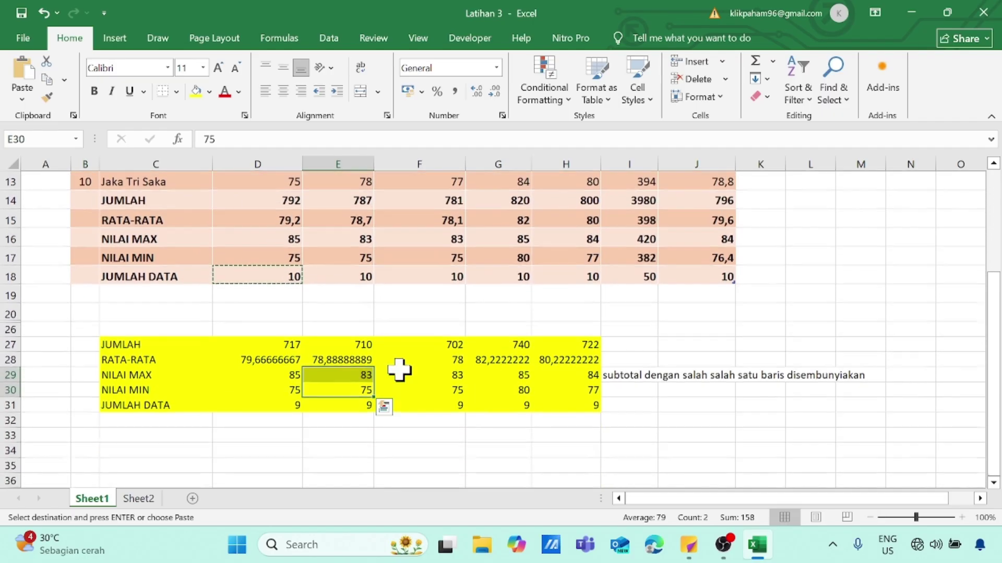
scroll(563, 373, up, 4)
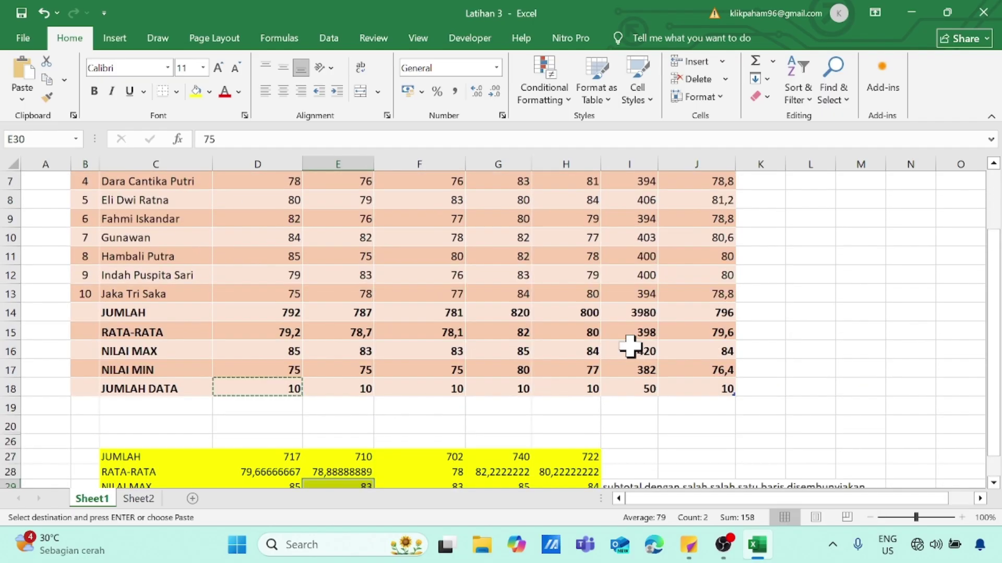
scroll(629, 349, down, 3)
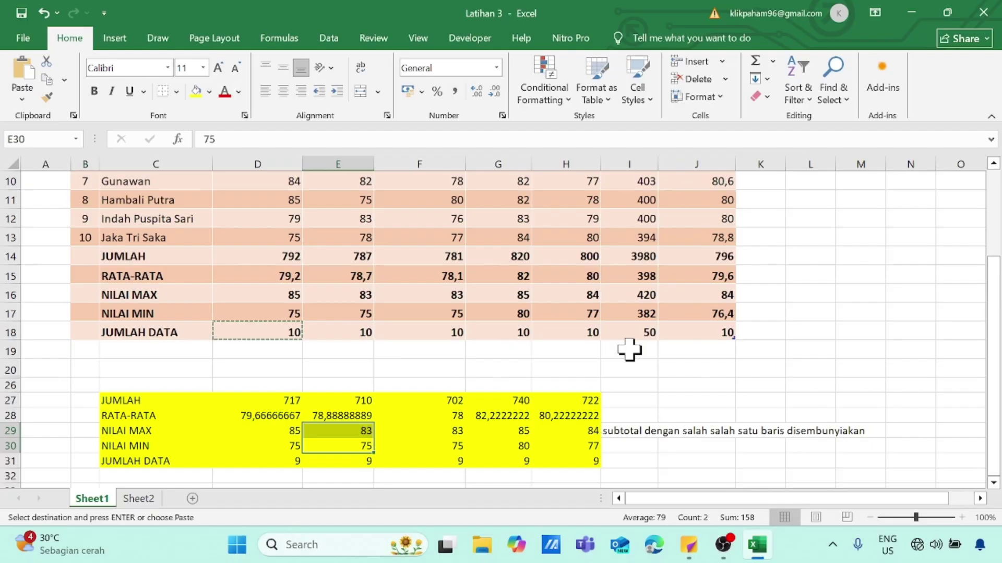